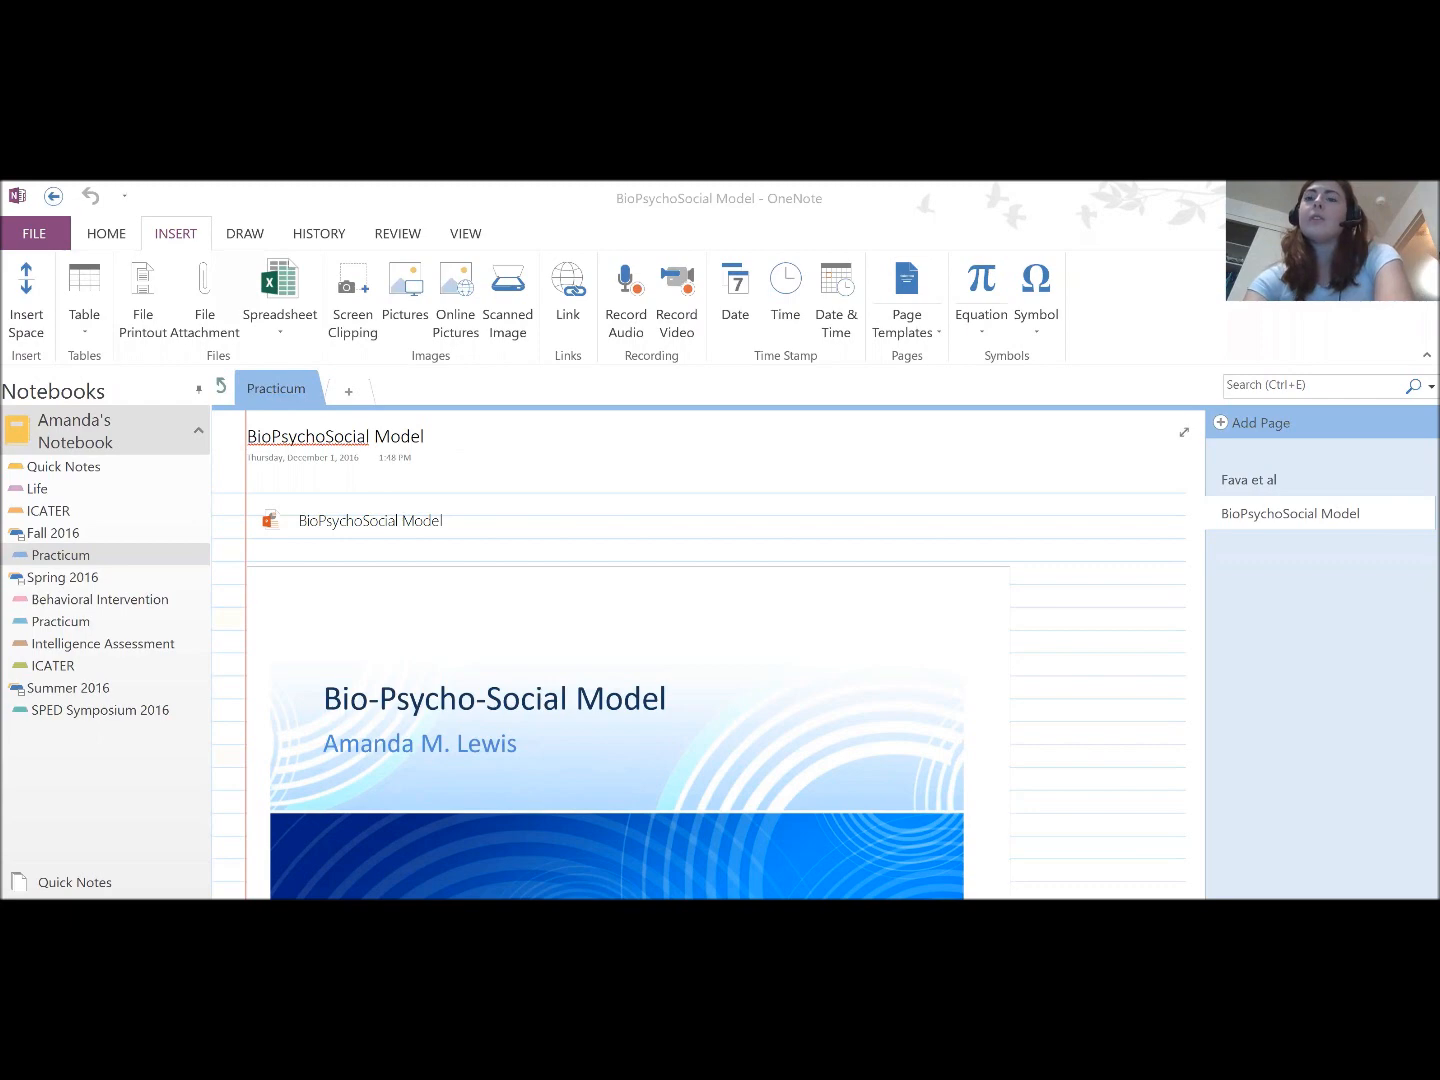
- Add a To Do note reading "Email re: paper by 6-24" above the title slide and shift it slightly to the right
click(1172, 540)
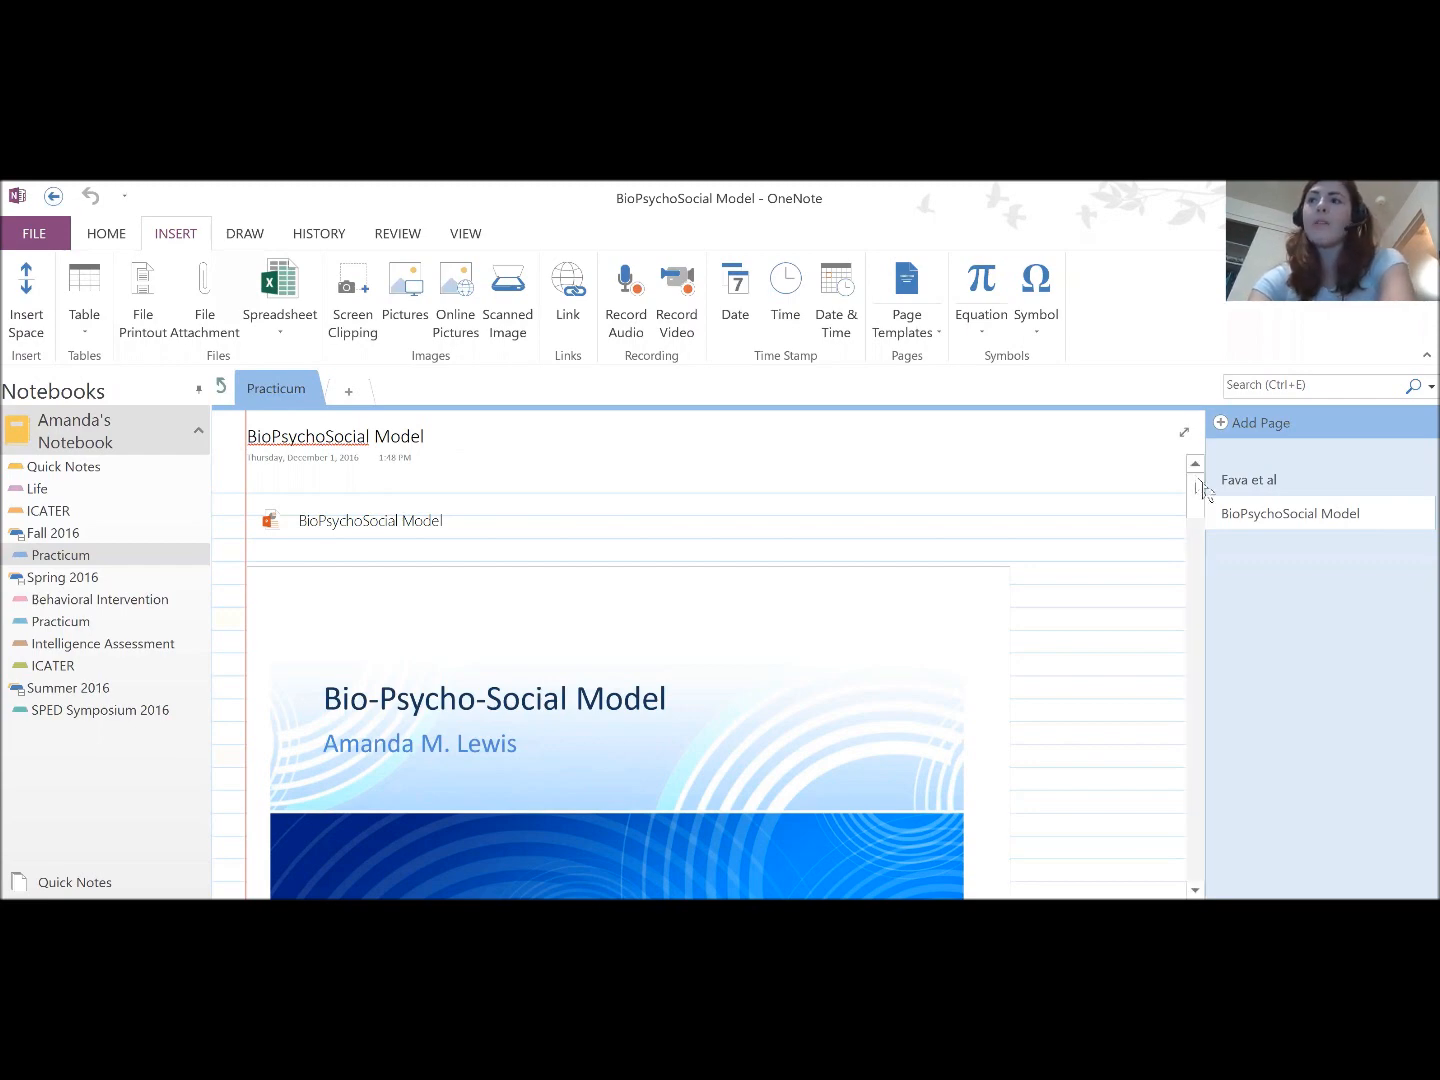
mouse_move(1189, 497)
mouse_down()
mouse_move(1176, 546)
mouse_move(1189, 505)
mouse_up()
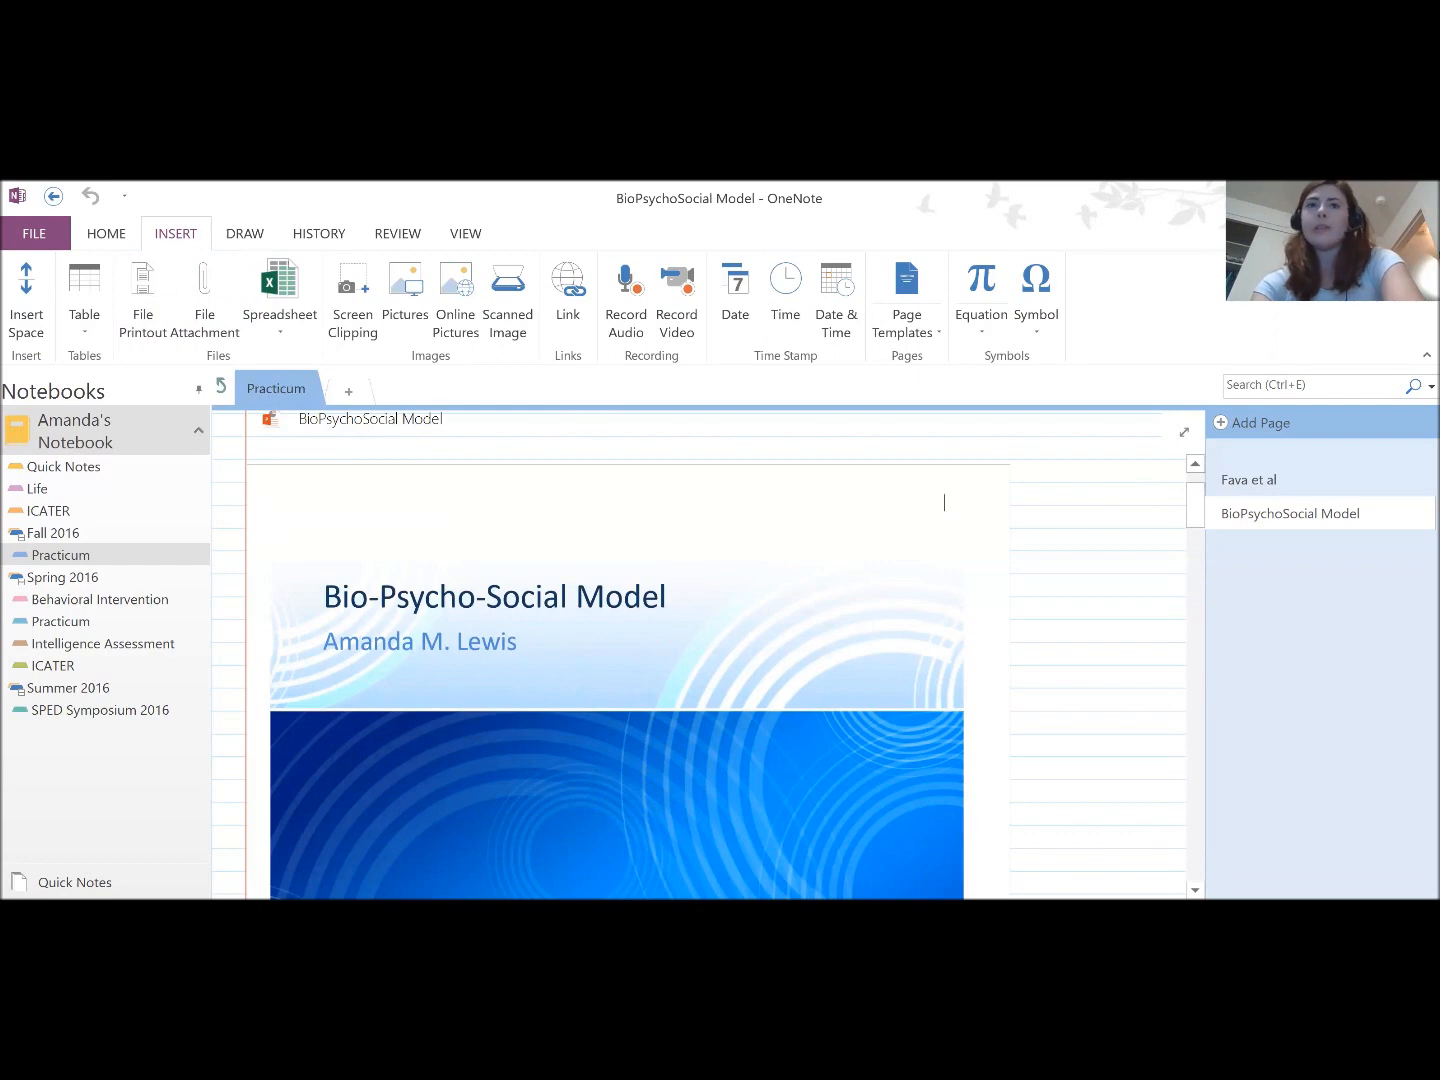
click(106, 234)
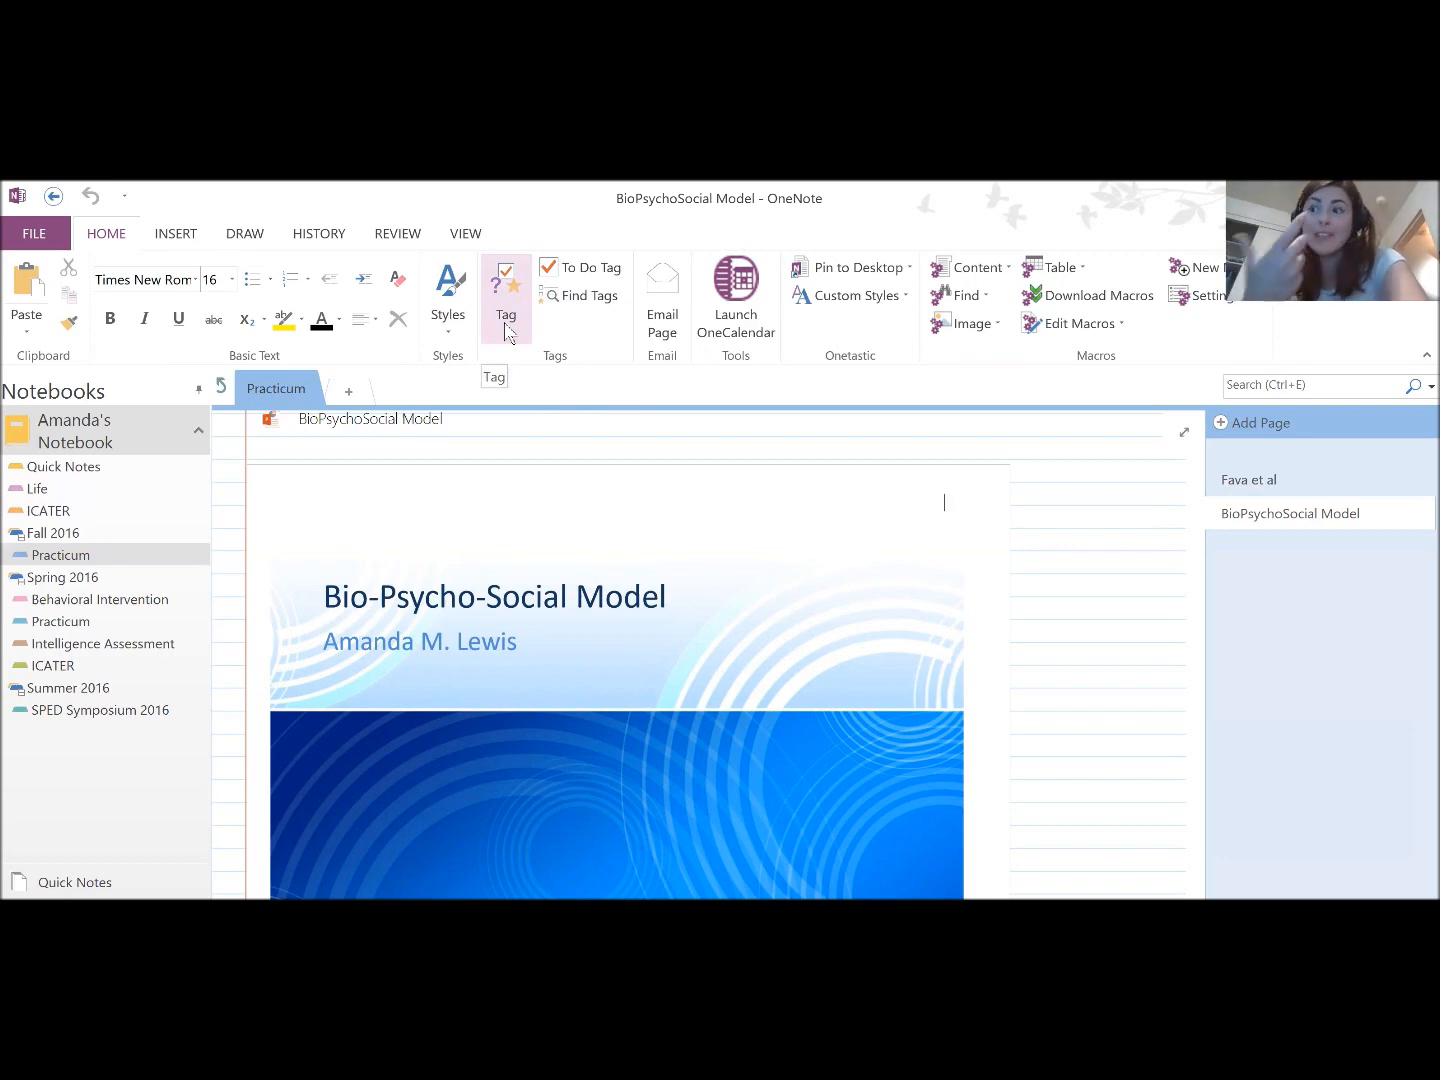
click(567, 275)
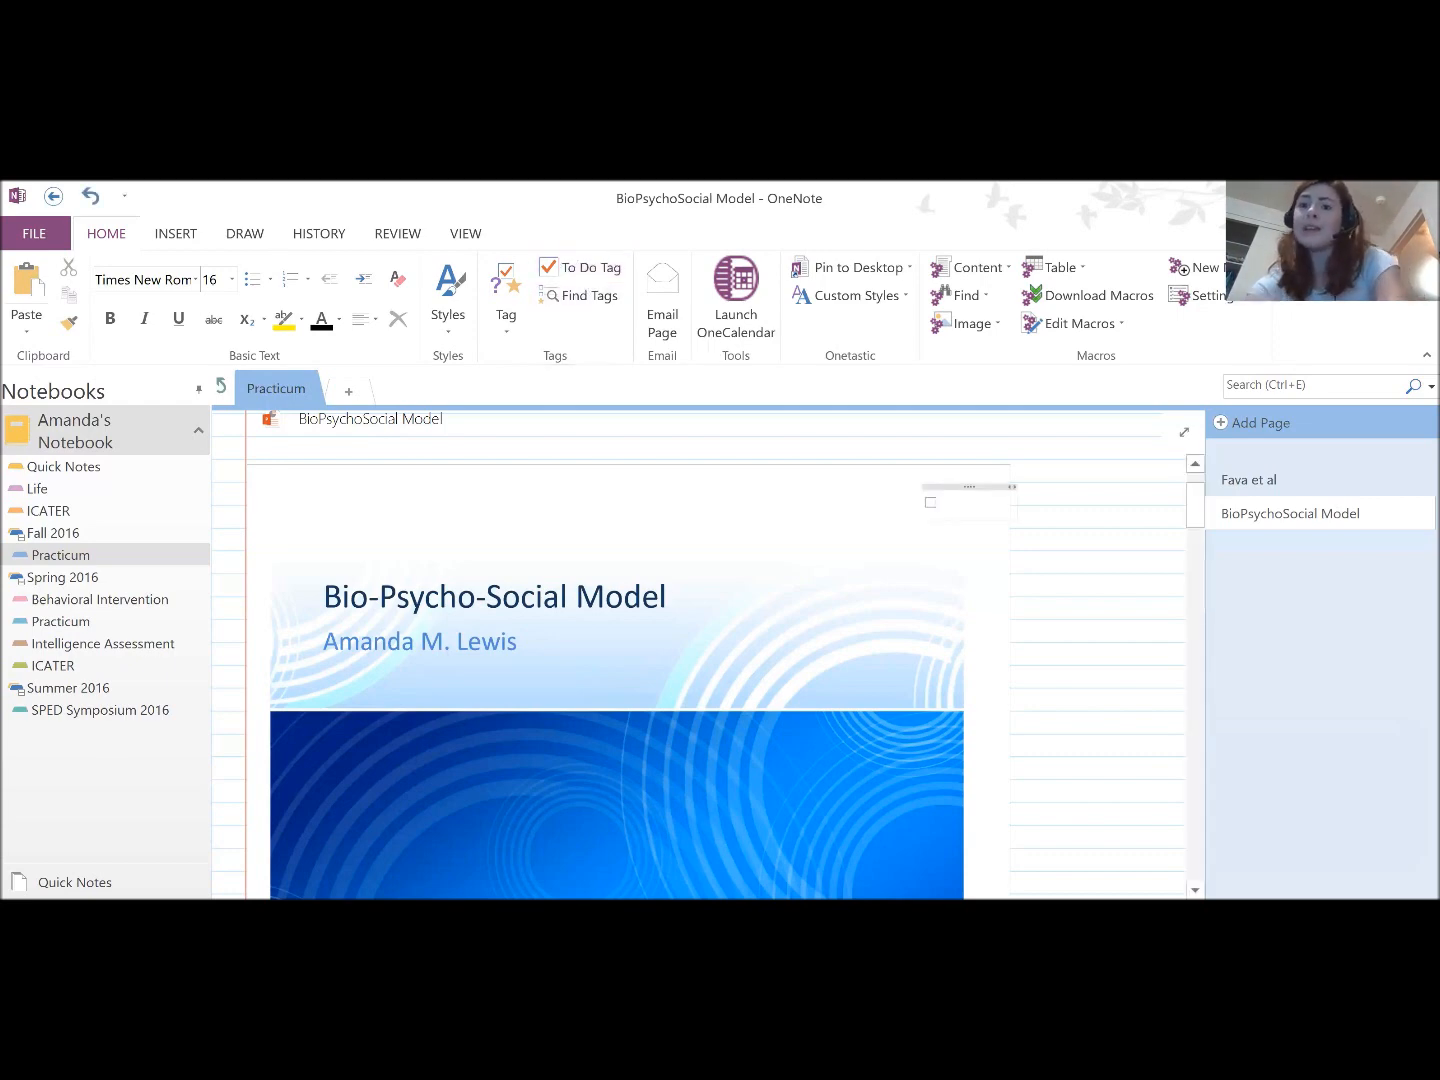
text(em)
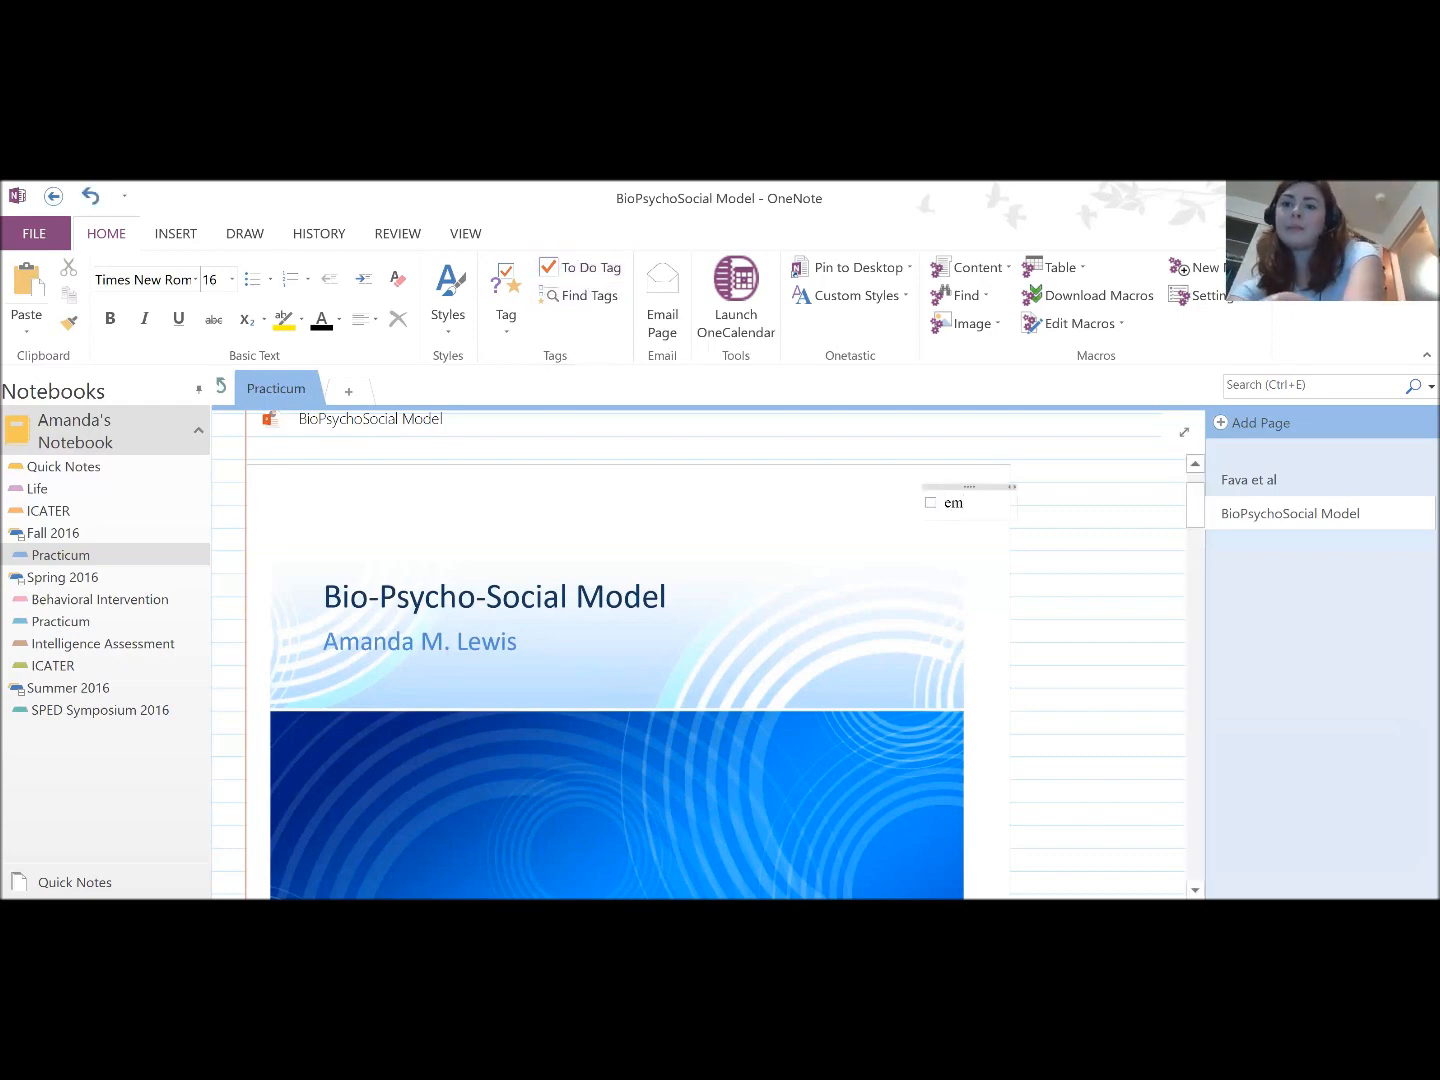
text(ail re)
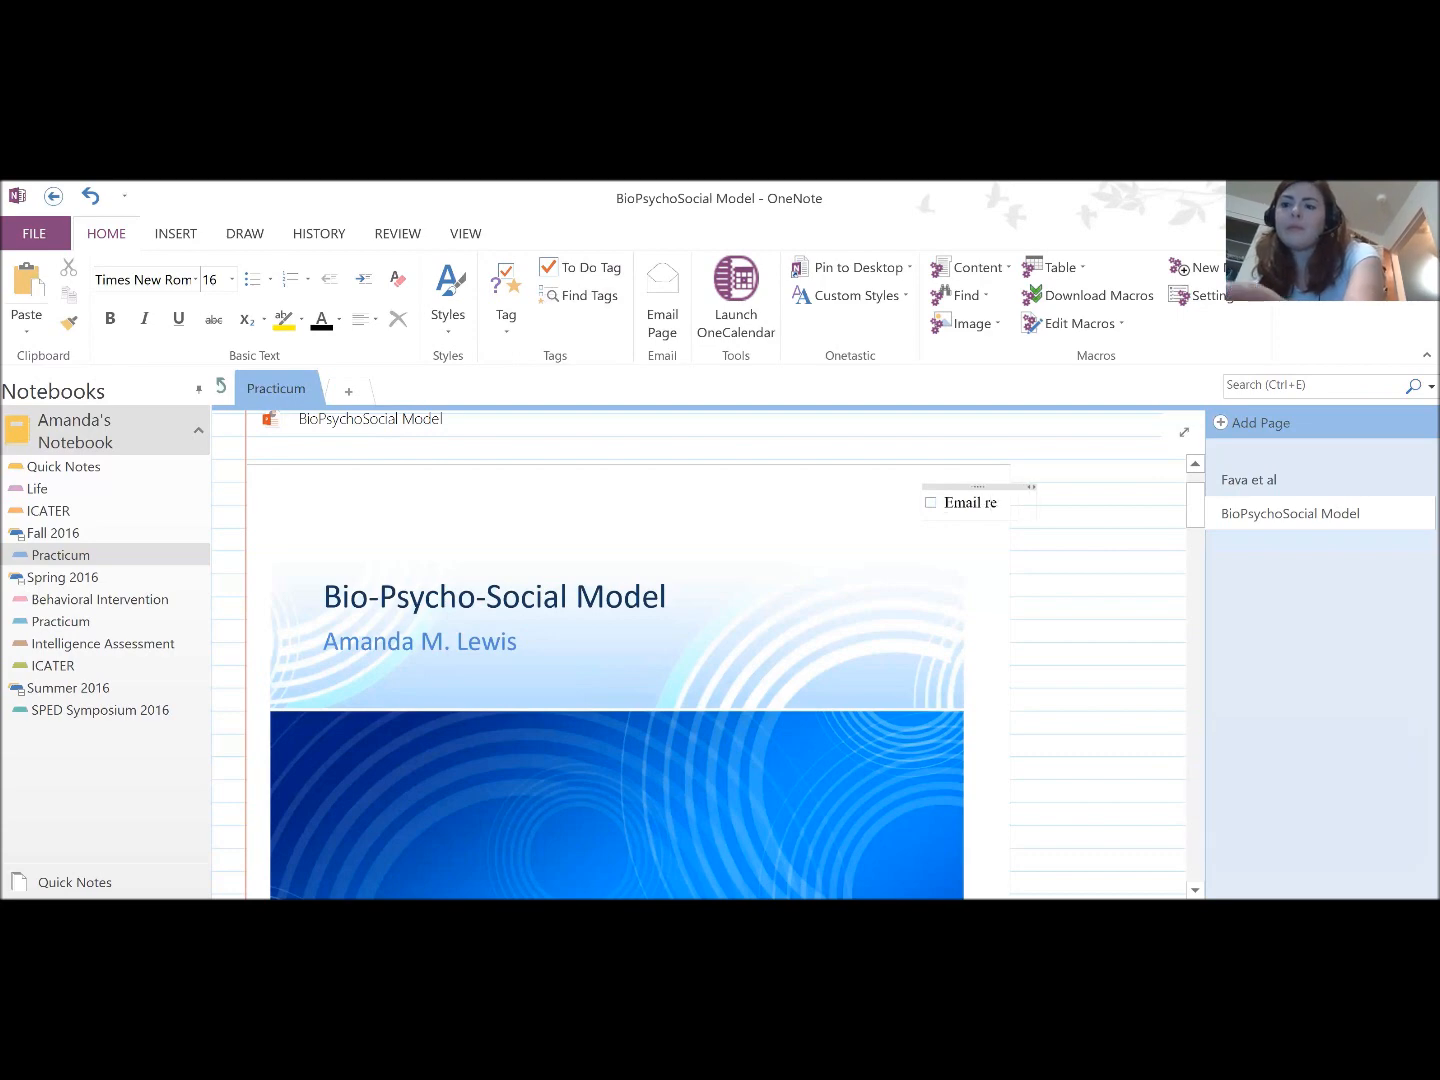
text(:)
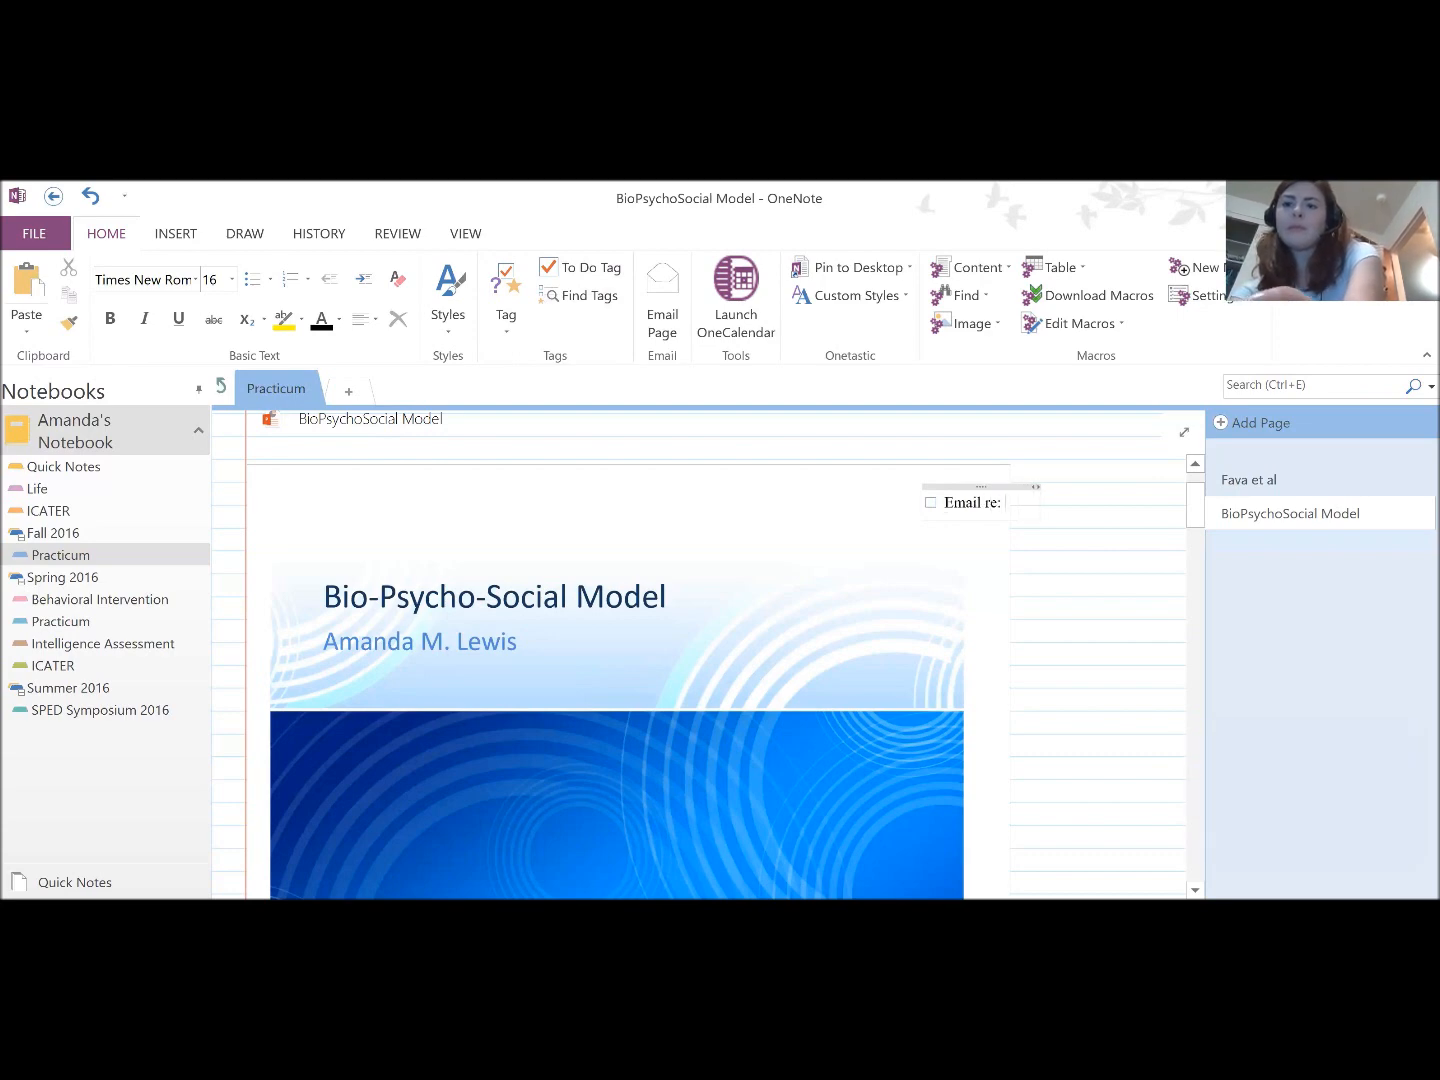
text( paper by )
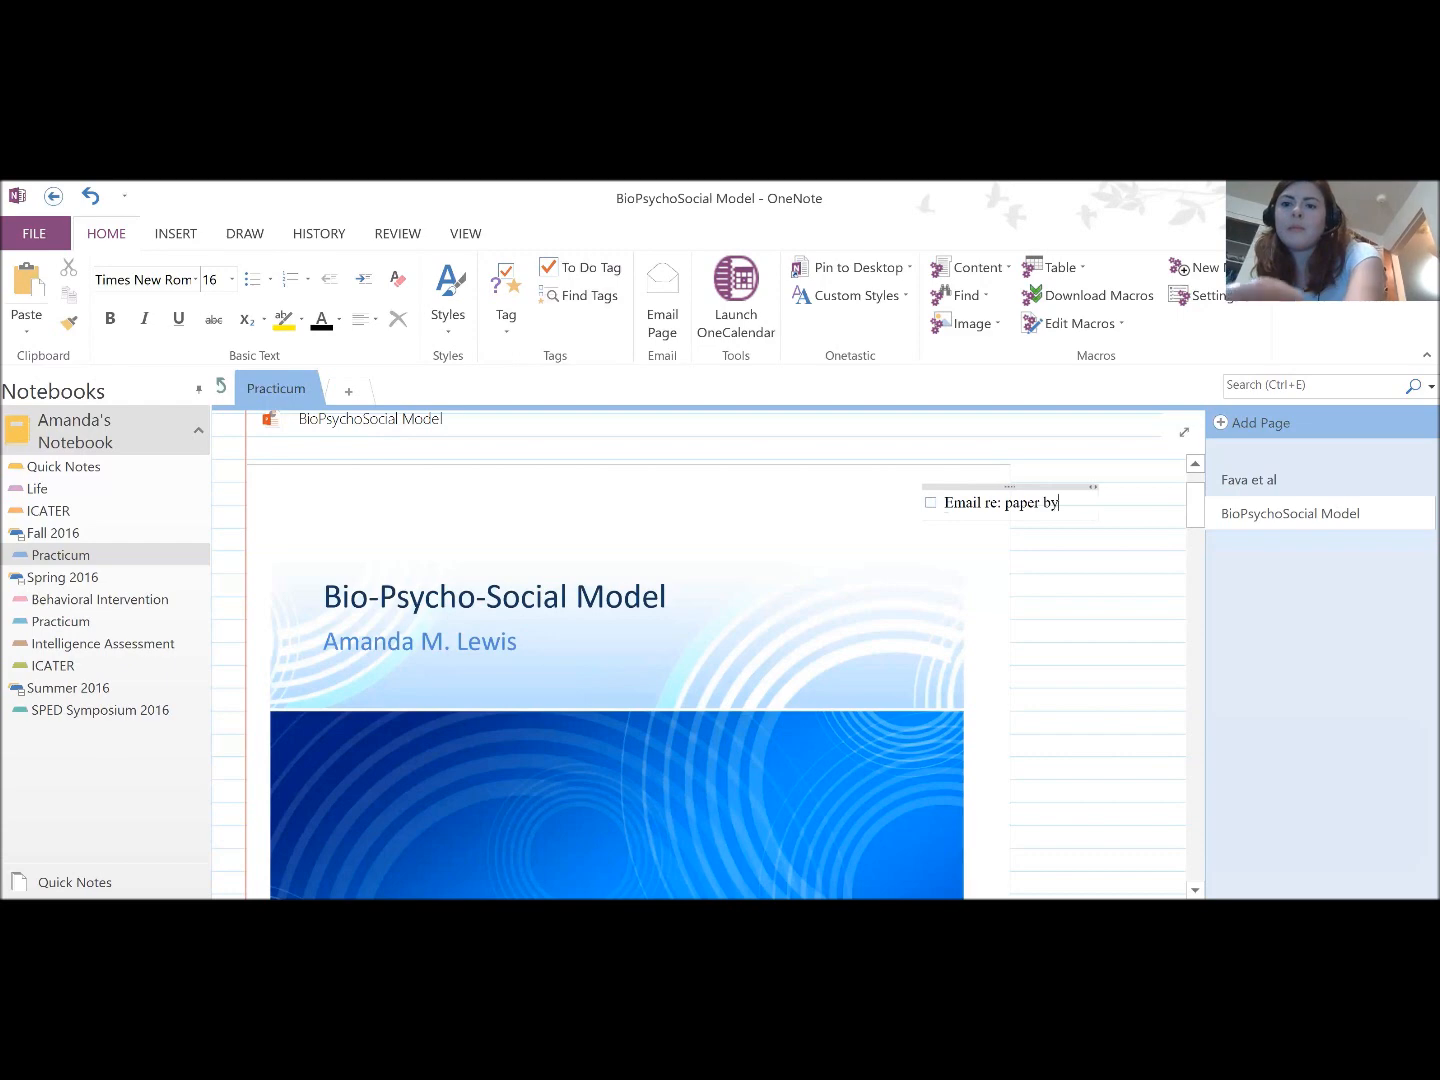
text(6-)
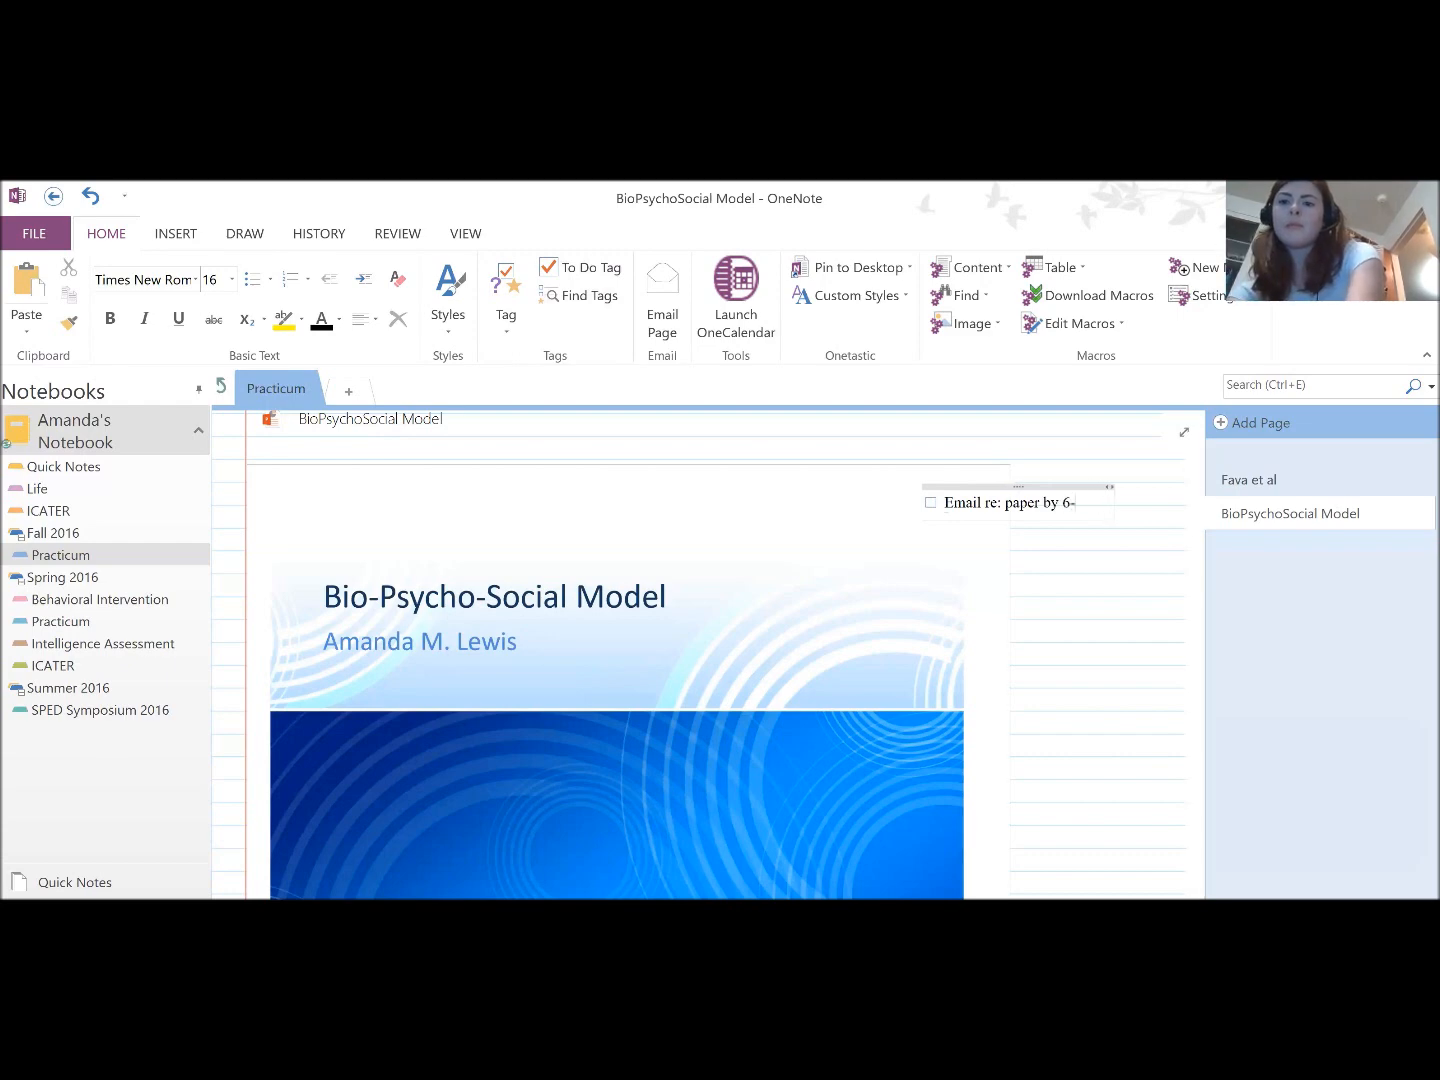
text(24)
key(Return)
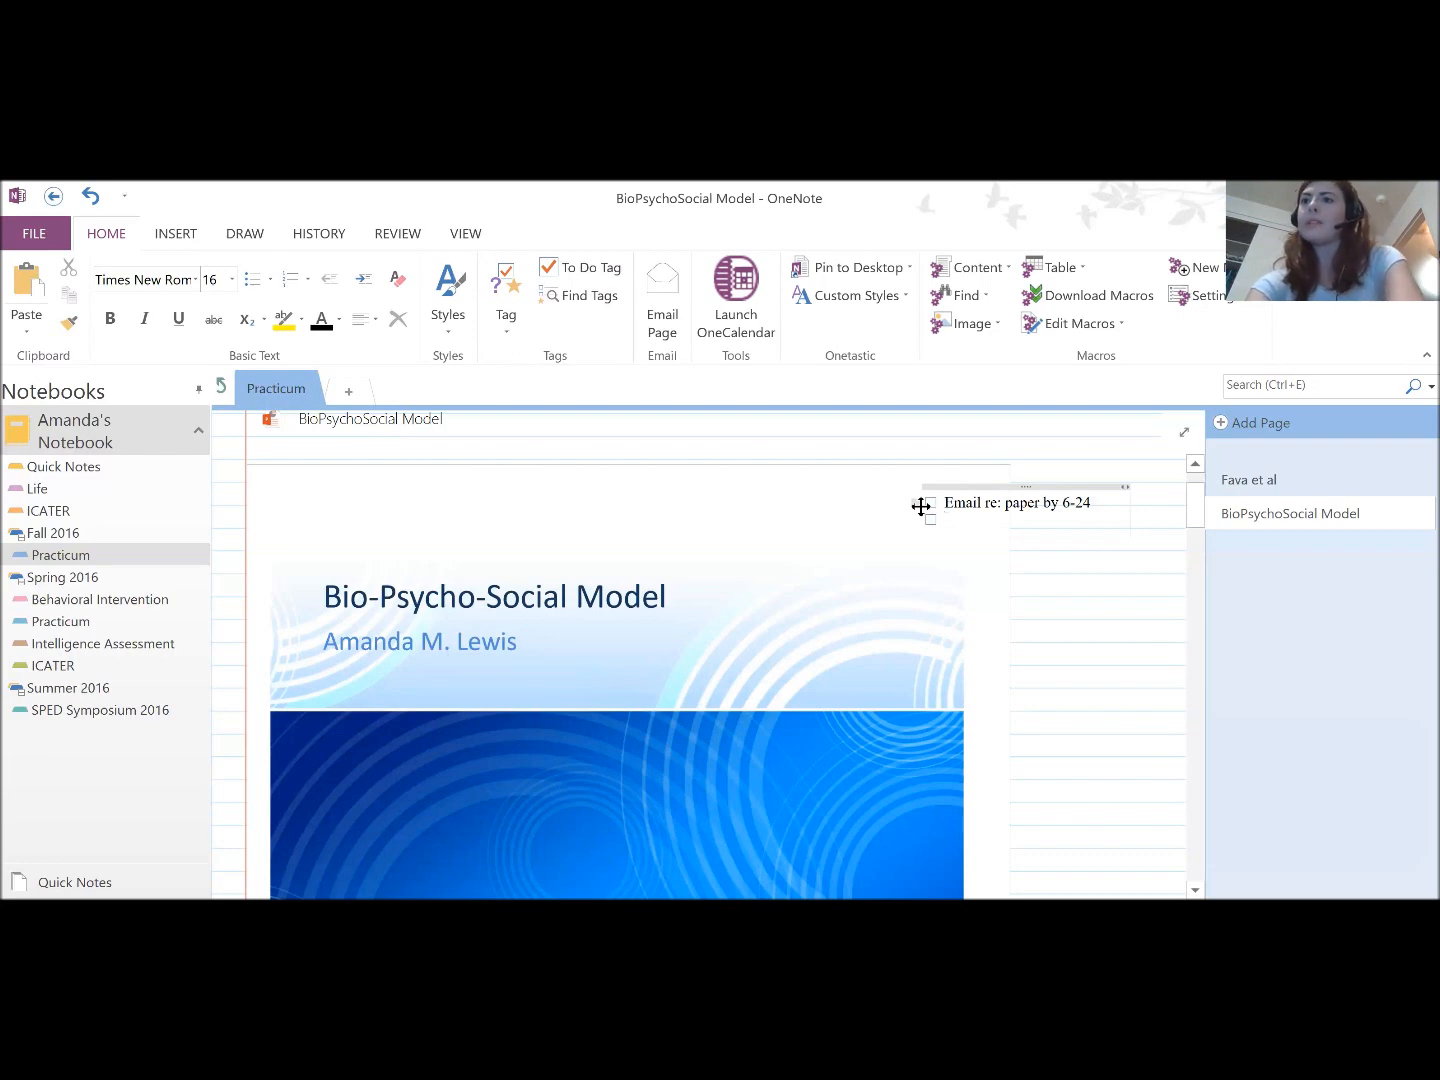
drag(1027, 488, 1061, 489)
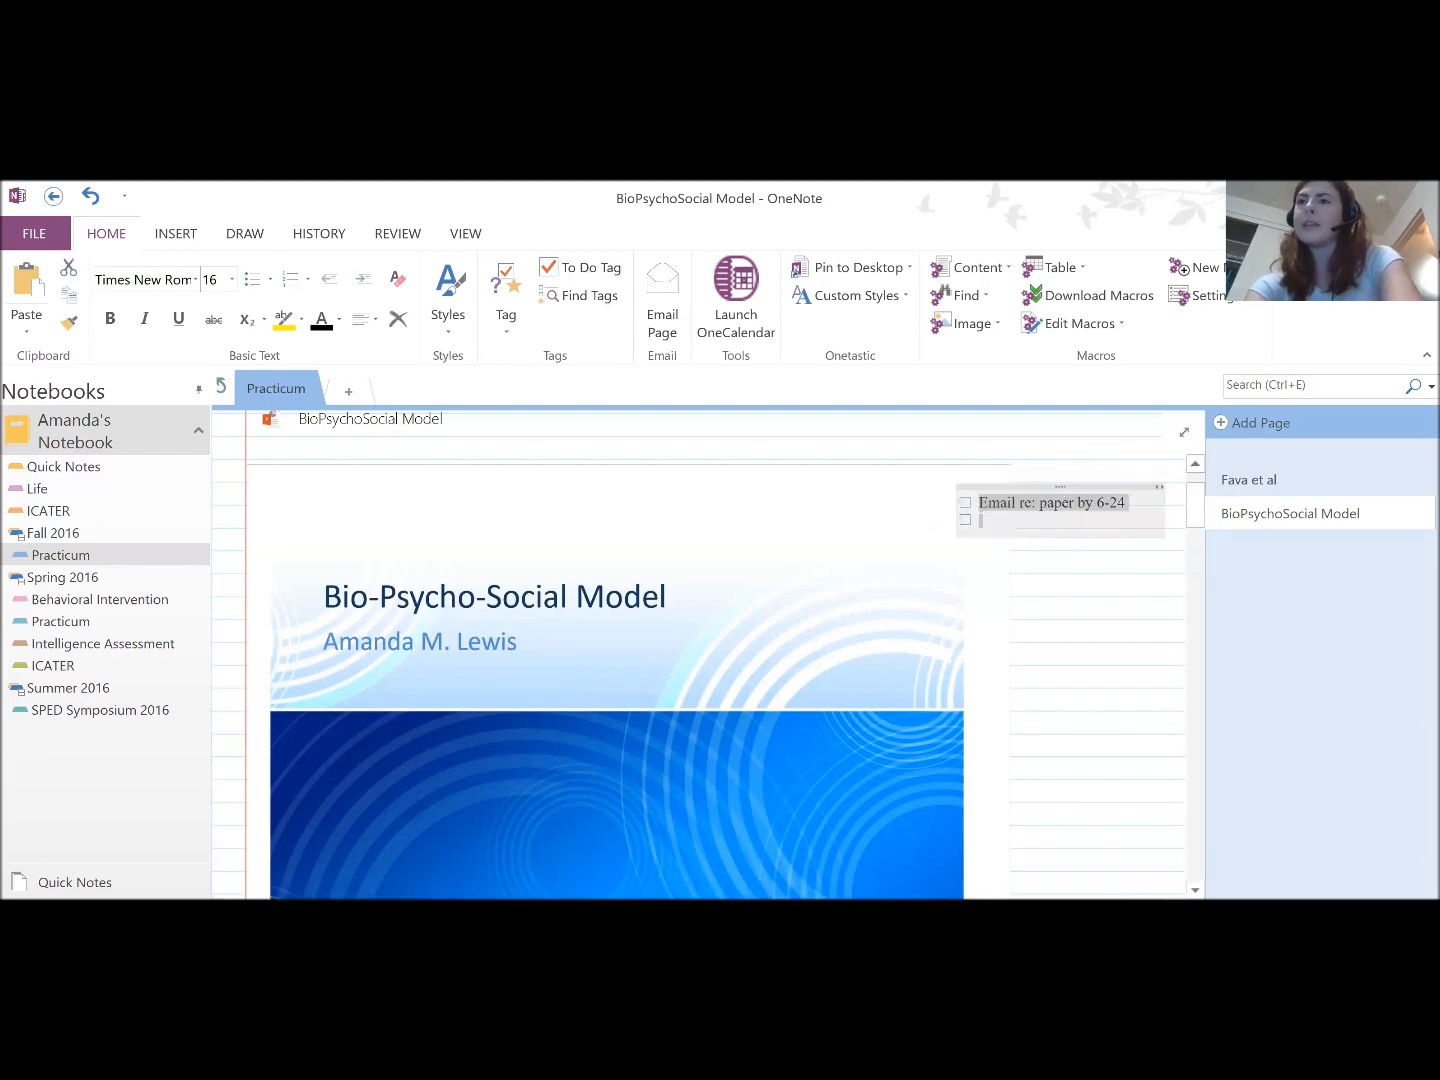
click(1000, 520)
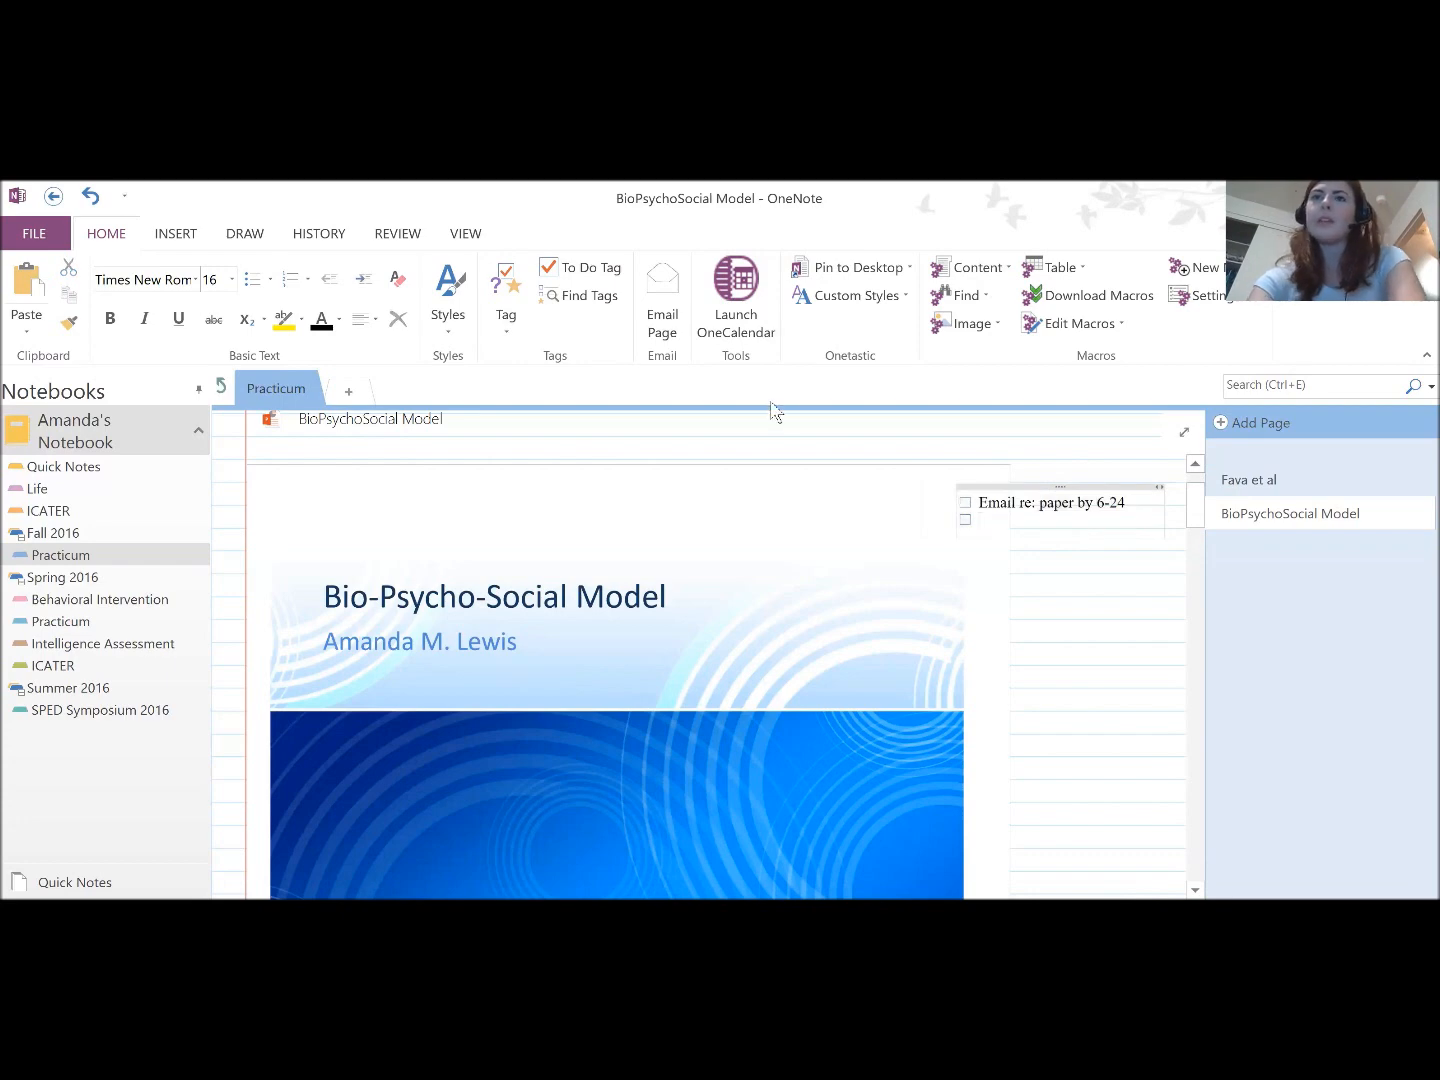
- Examine the list of tags available for marking notes
click(503, 318)
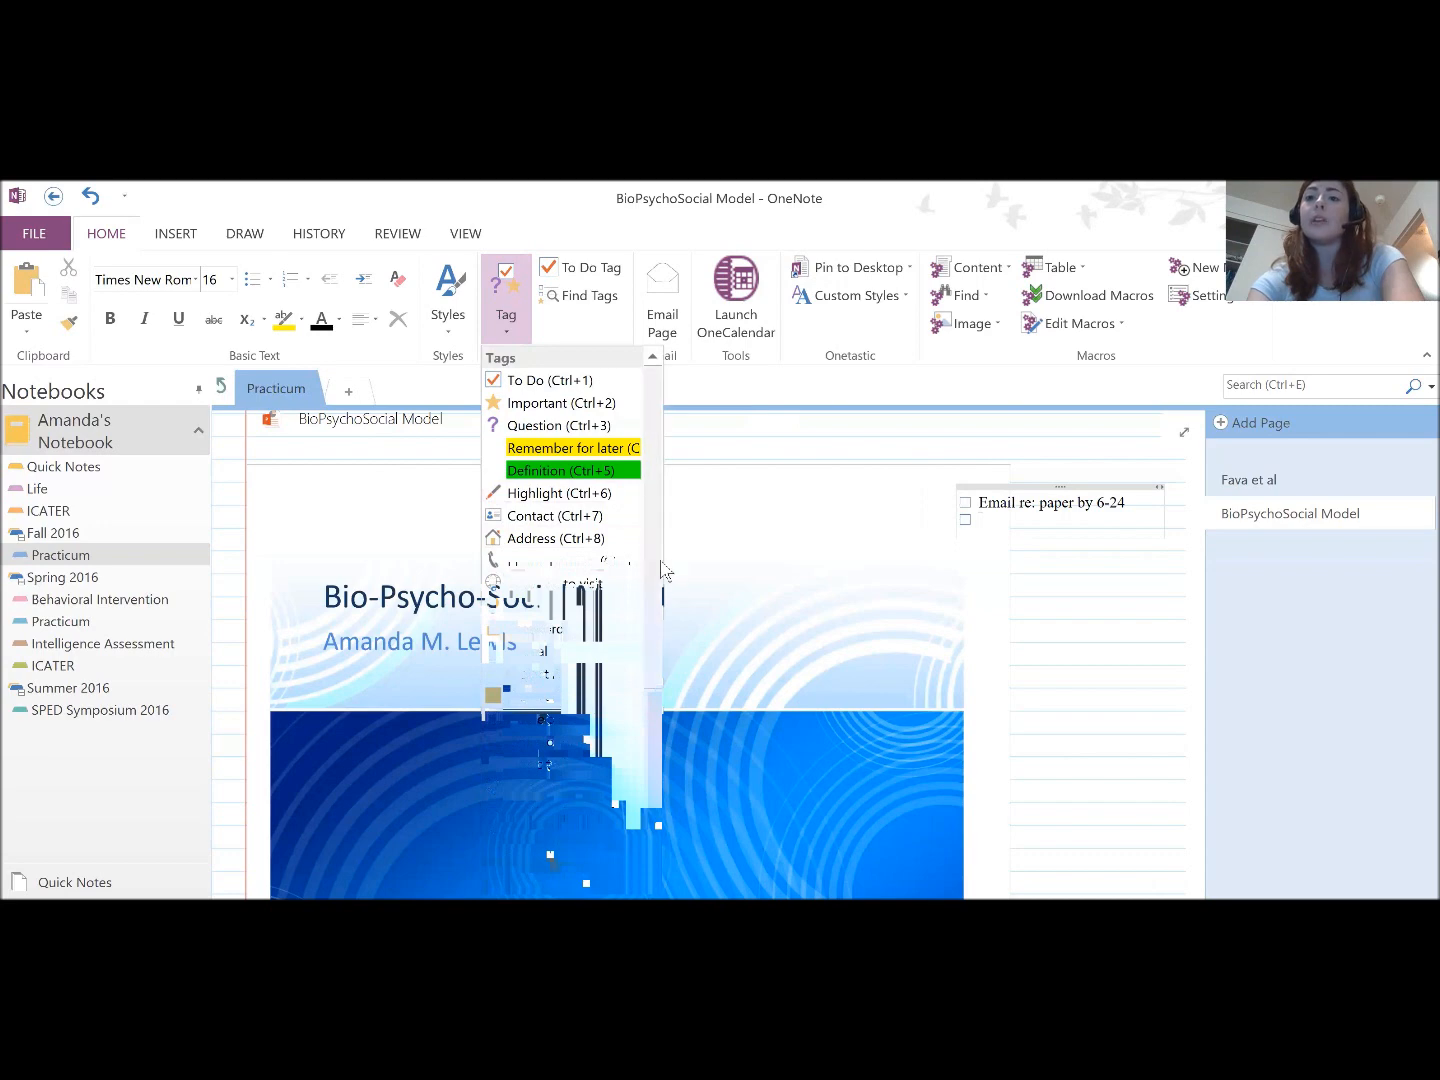
scroll(655, 583, down, 1)
scroll(655, 583, down, 1)
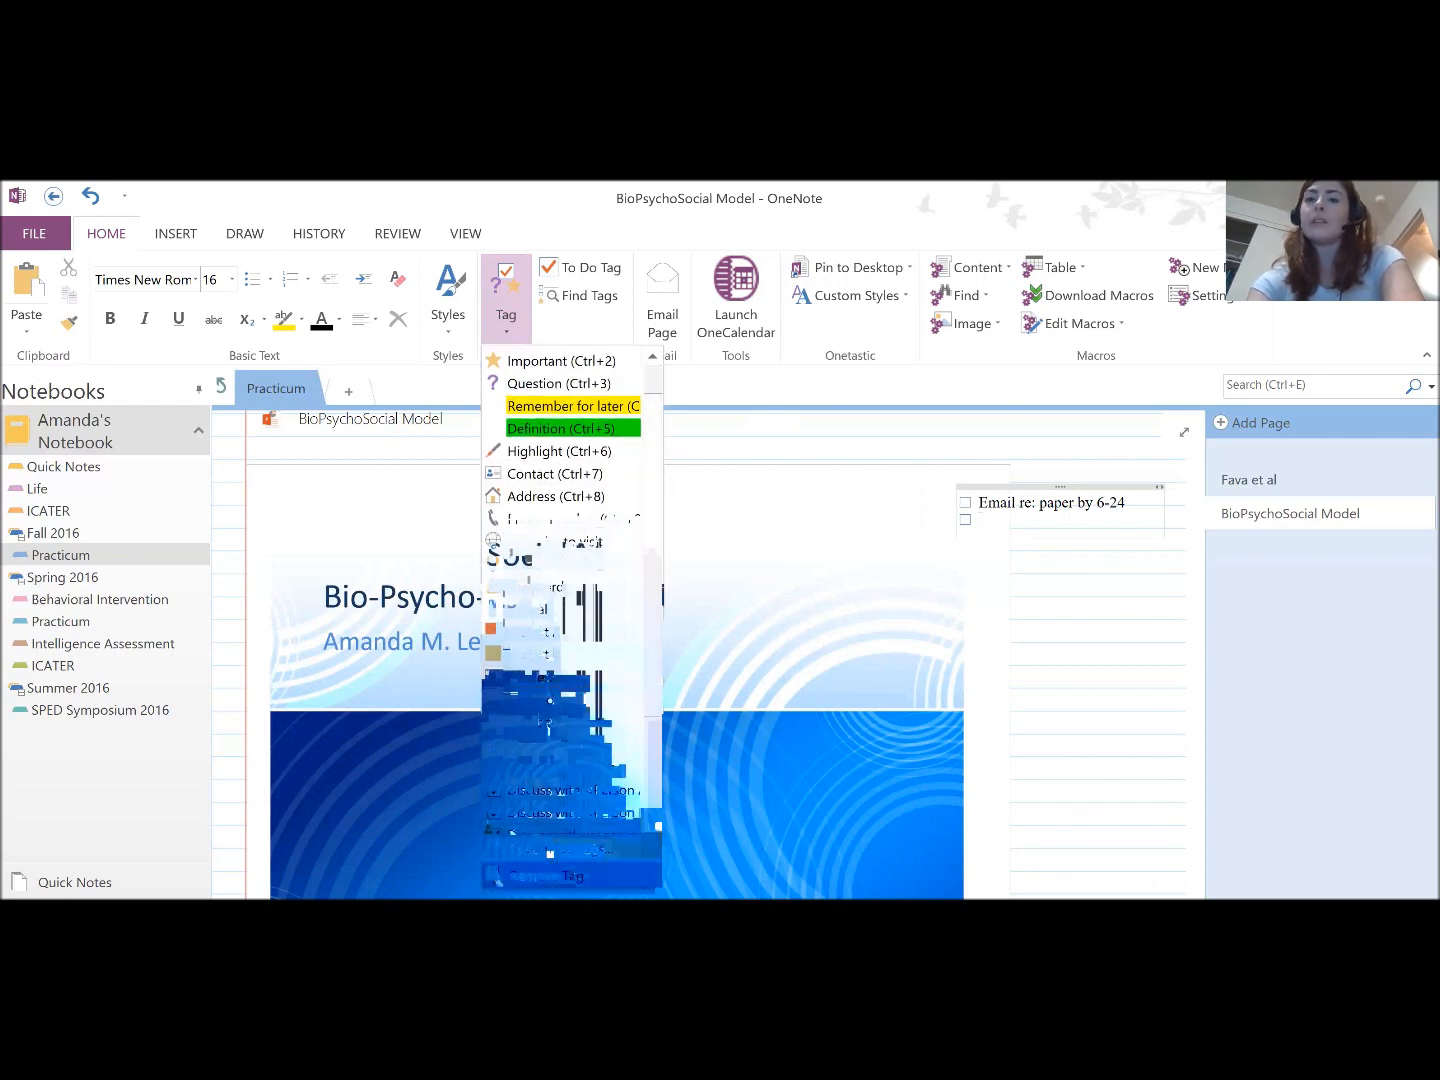
scroll(653, 768, down, 2)
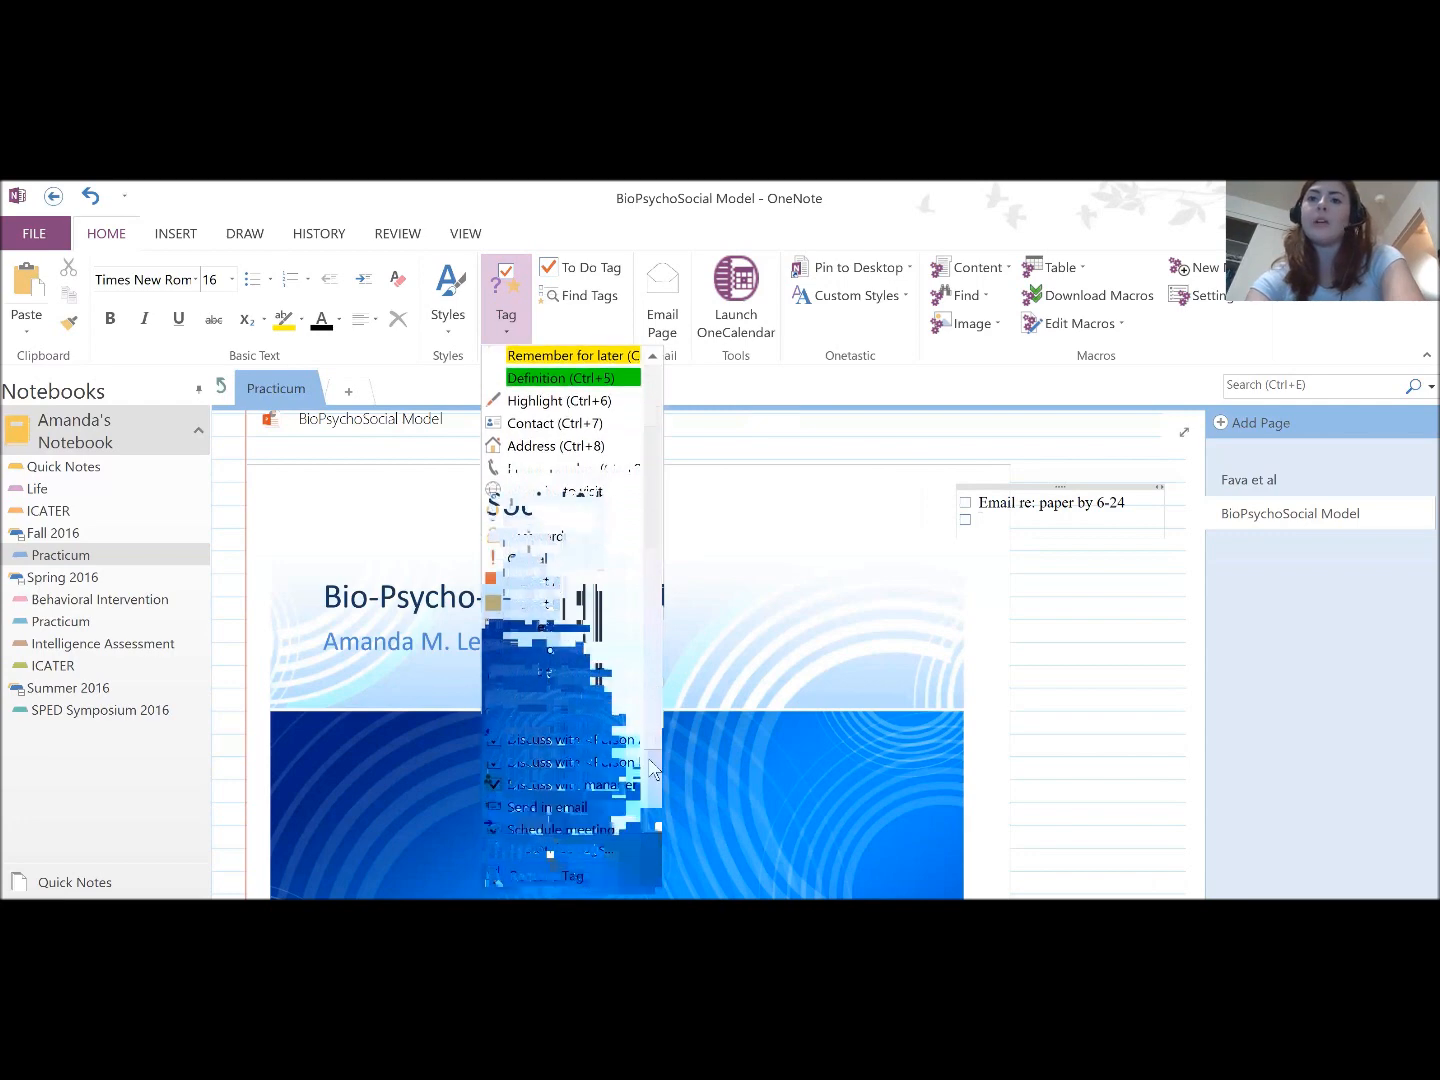
scroll(653, 768, down, 1)
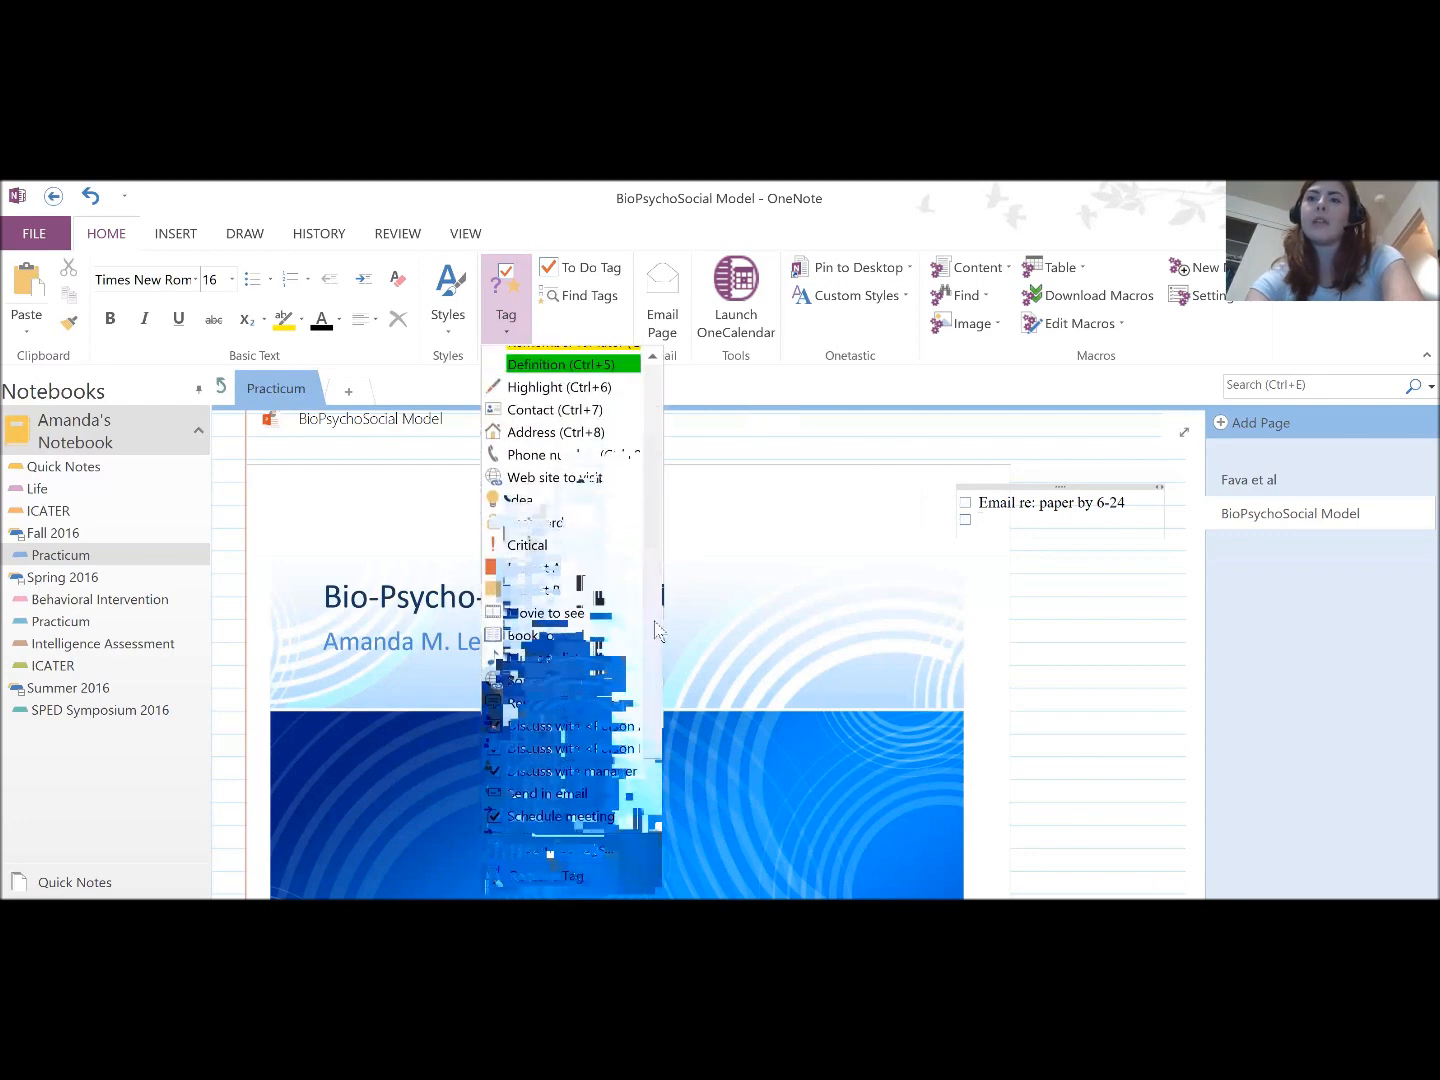
scroll(655, 627, up, 3)
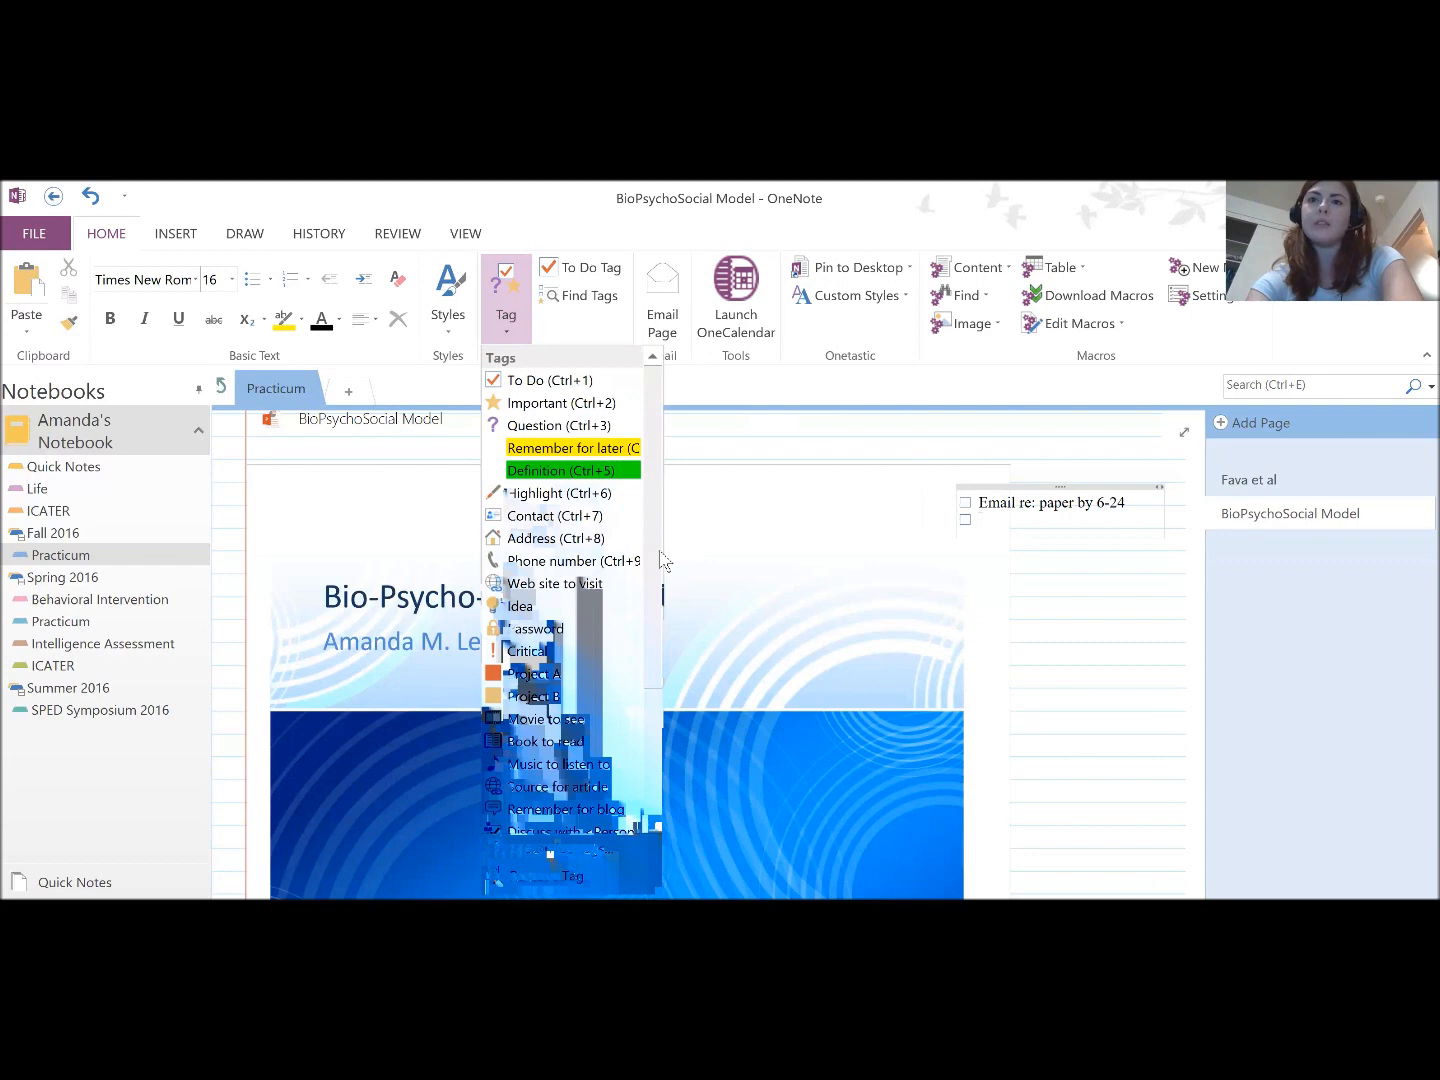
click(1097, 622)
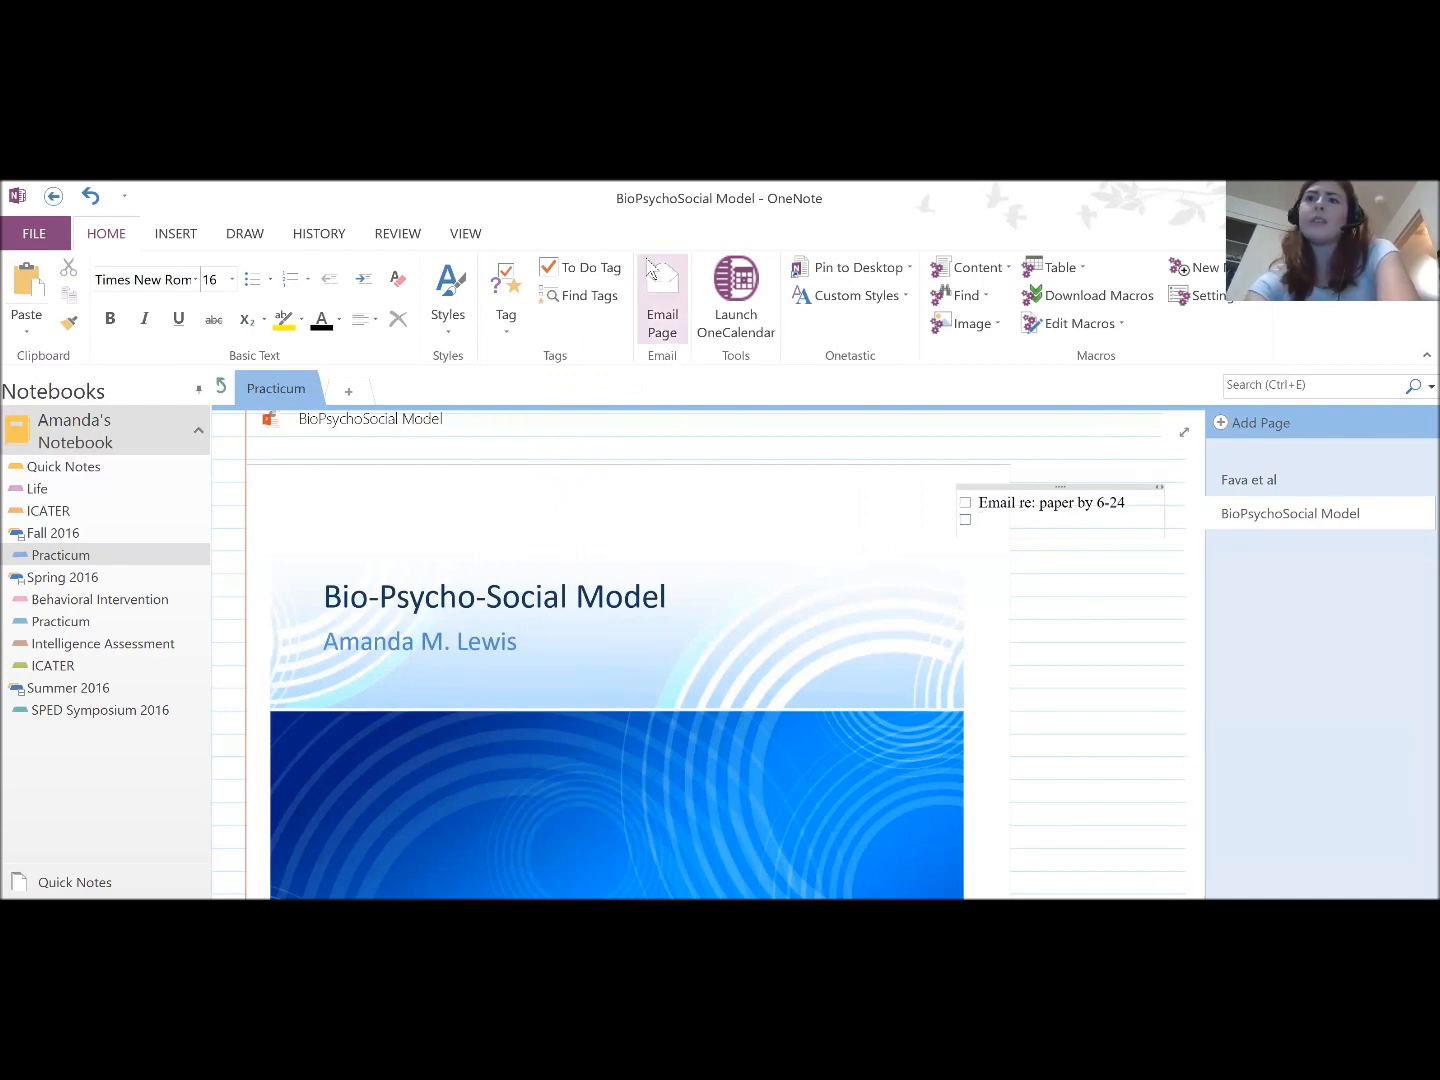
- Draw a freehand graph with two axes and a curve in thin red pen, beside the slide and below the To Do note
click(163, 245)
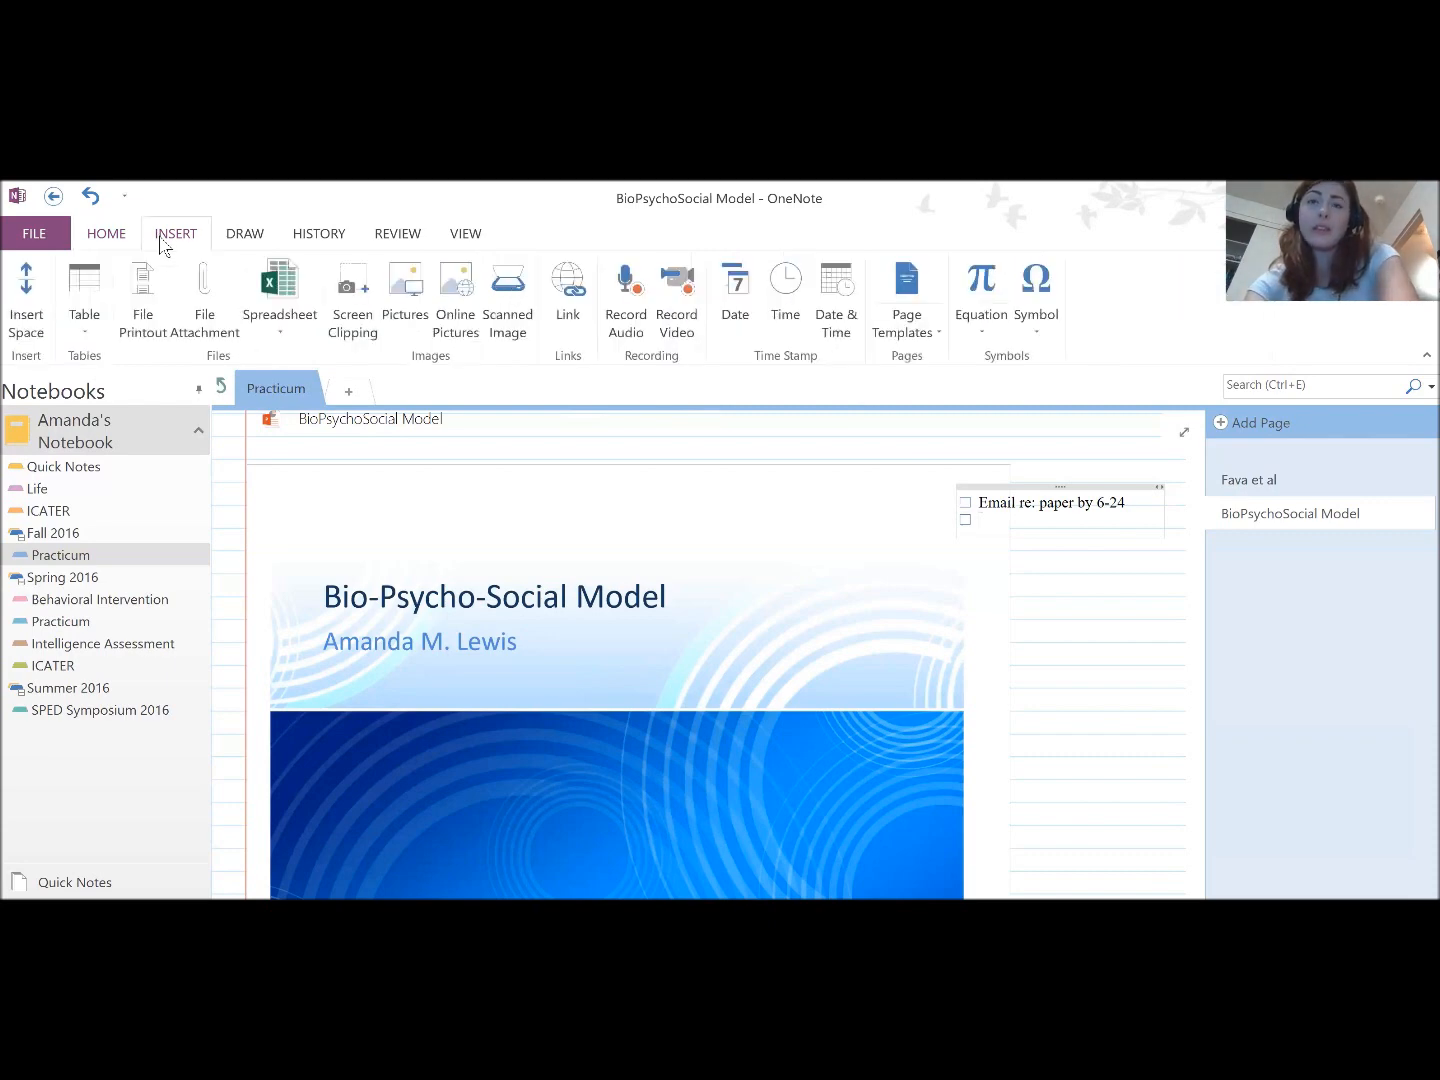
click(245, 236)
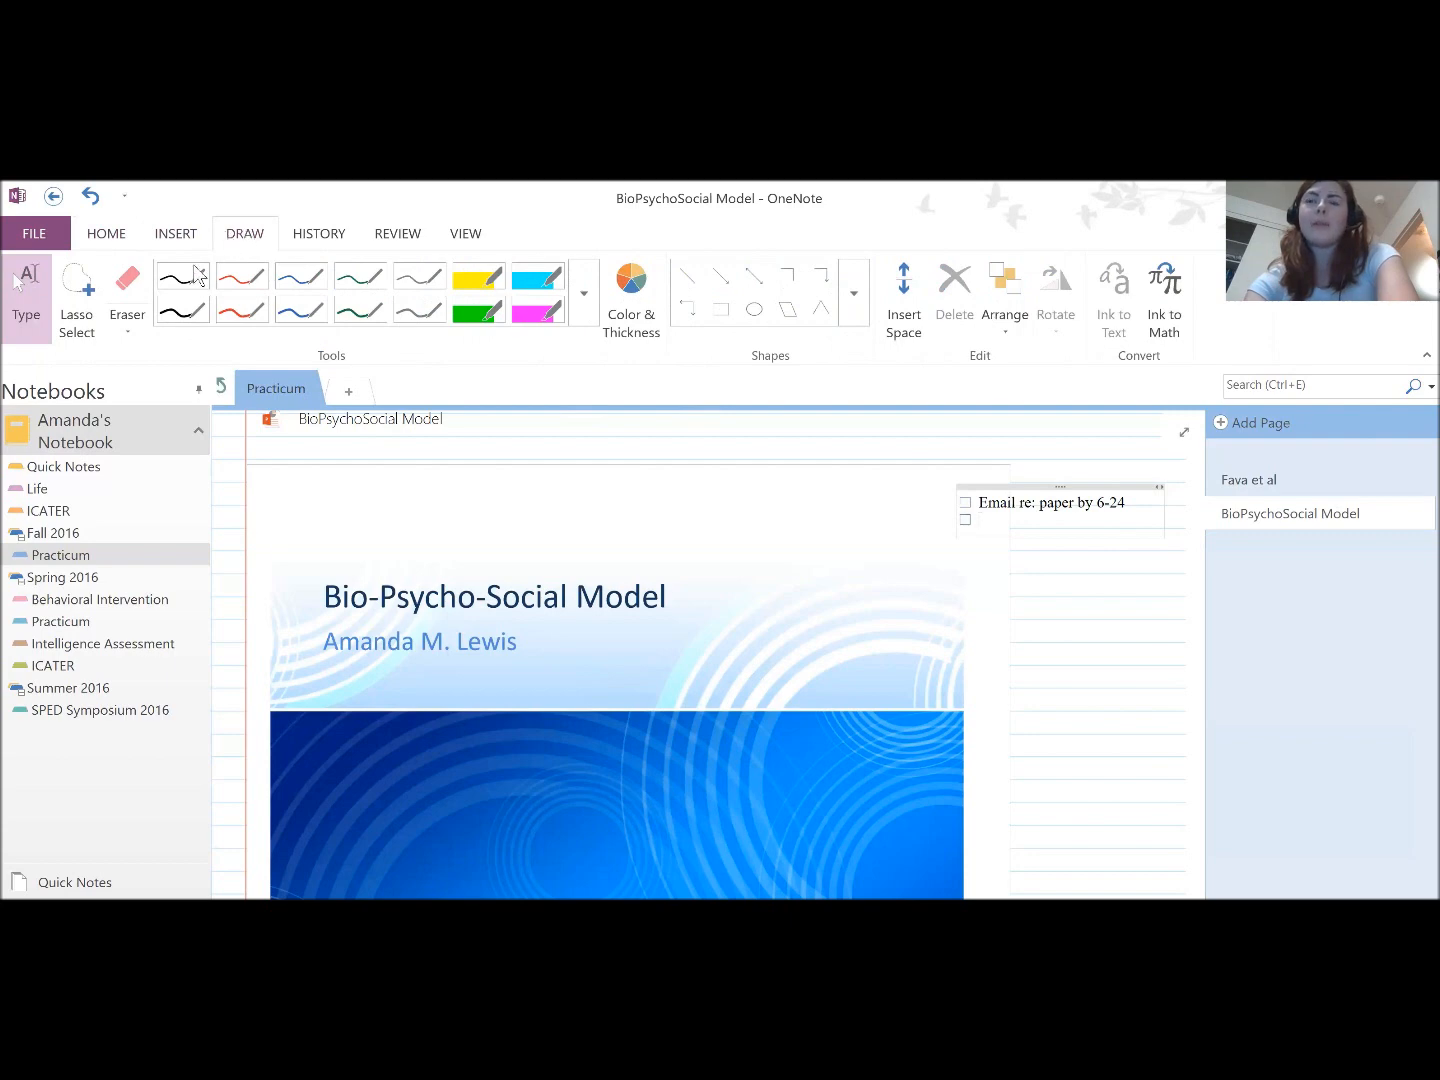
click(236, 284)
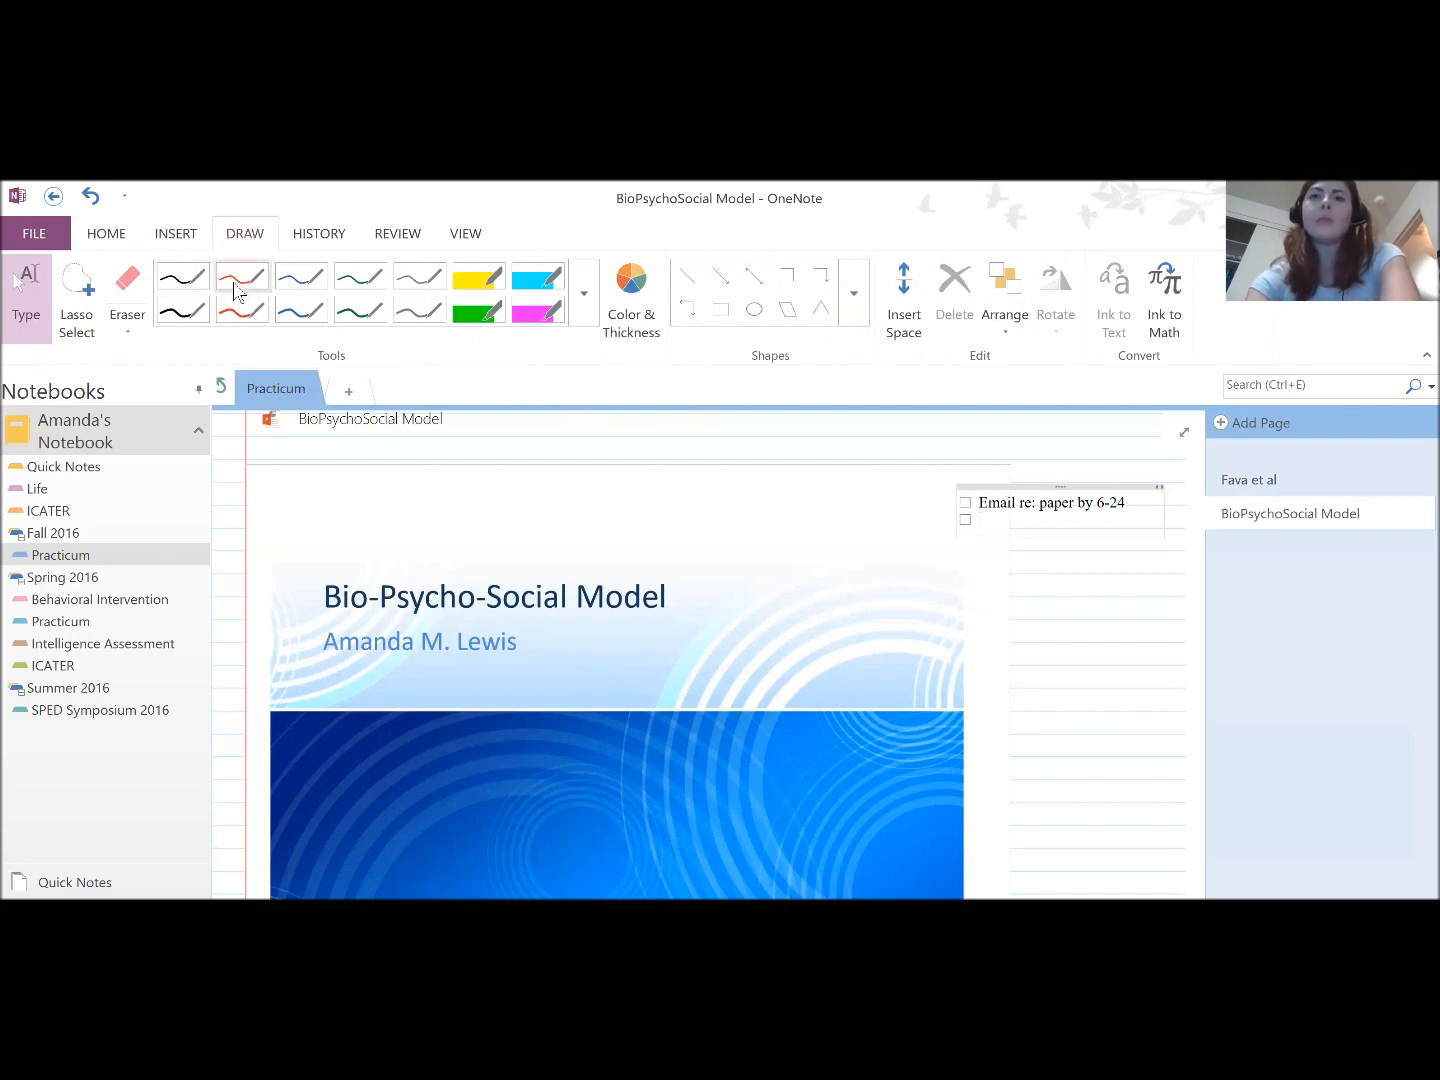
click(237, 288)
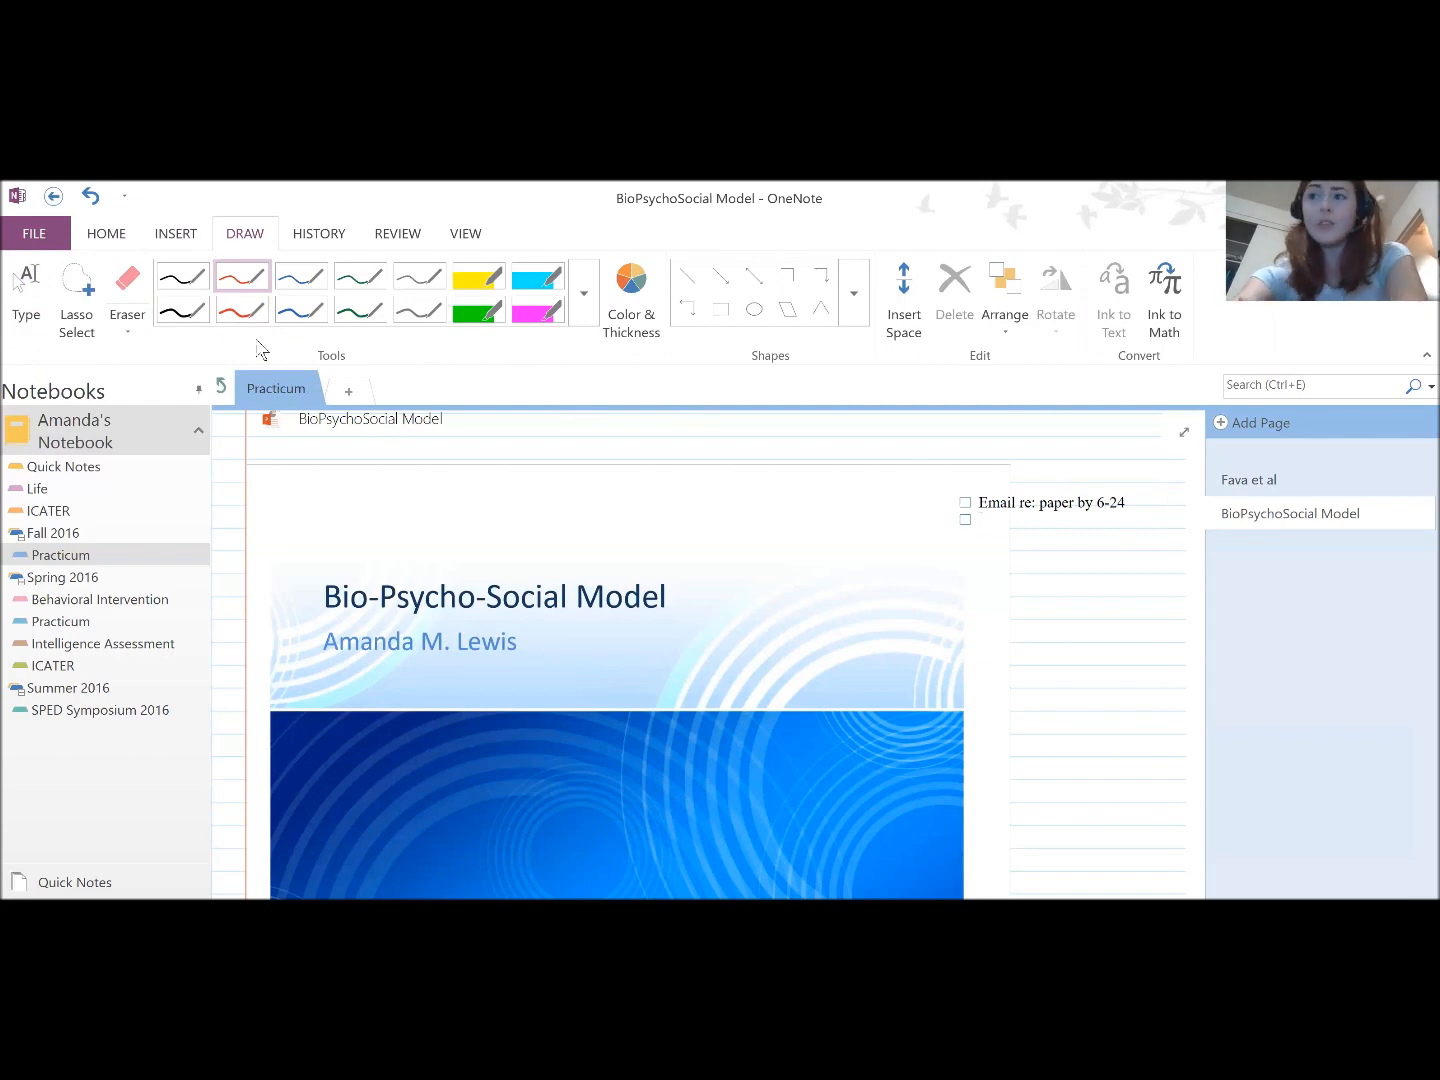
drag(1038, 595, 1131, 695)
drag(1034, 710, 1130, 693)
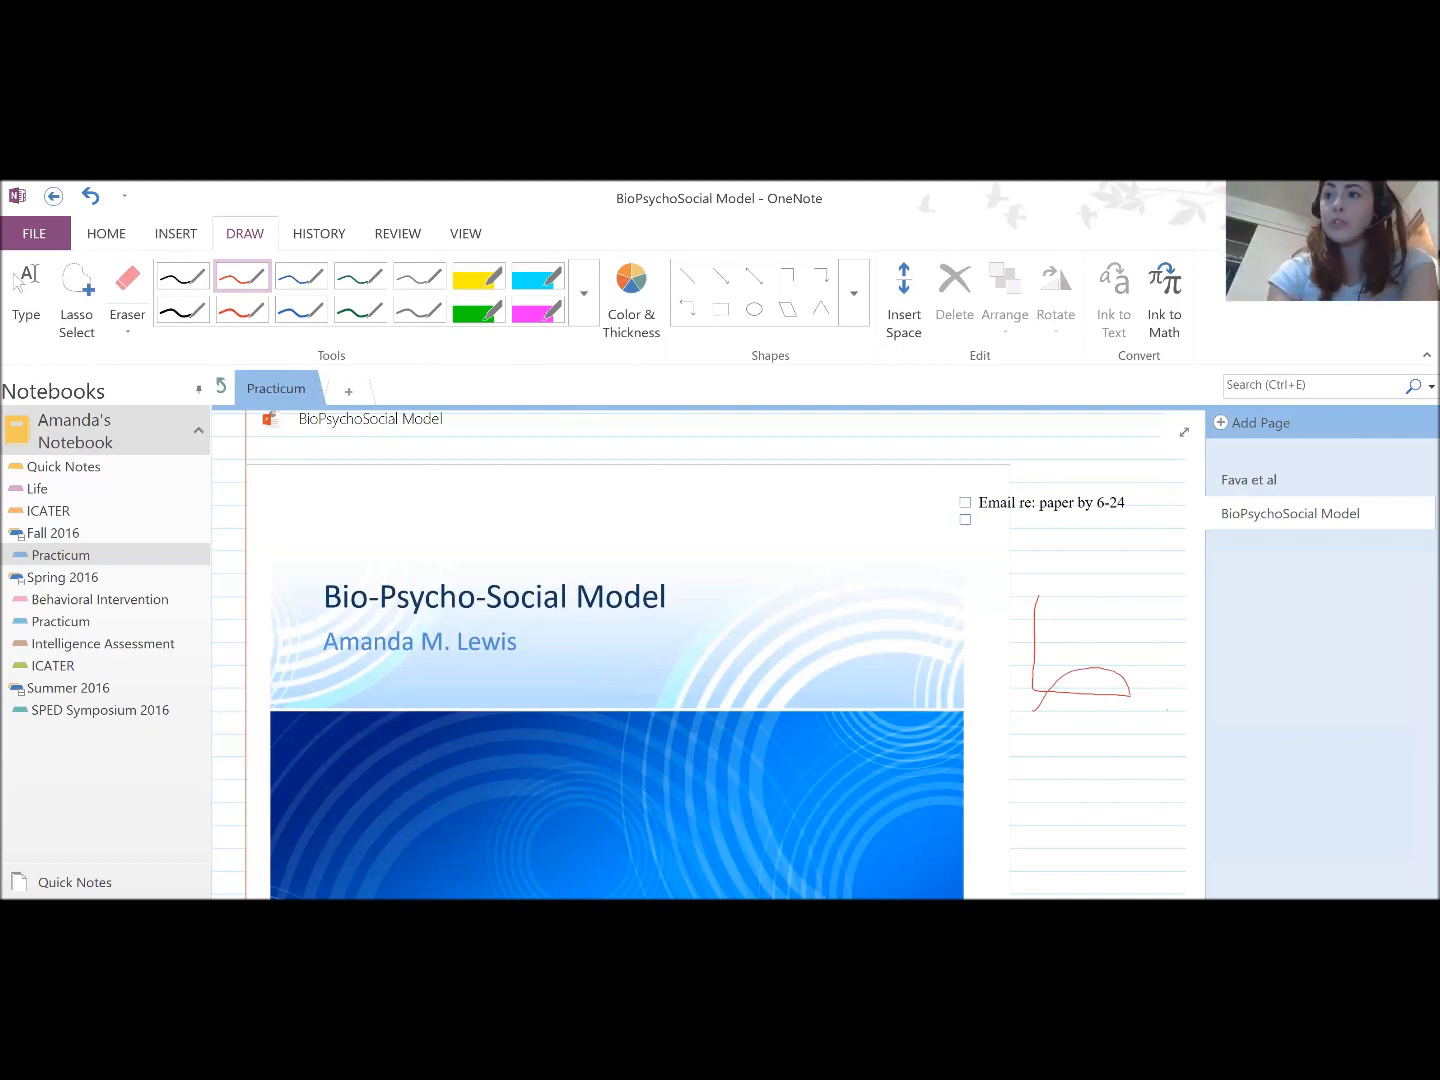
- Lasso the red graph sketch, move it up closer to the To Do note and shrink it slightly
click(18, 283)
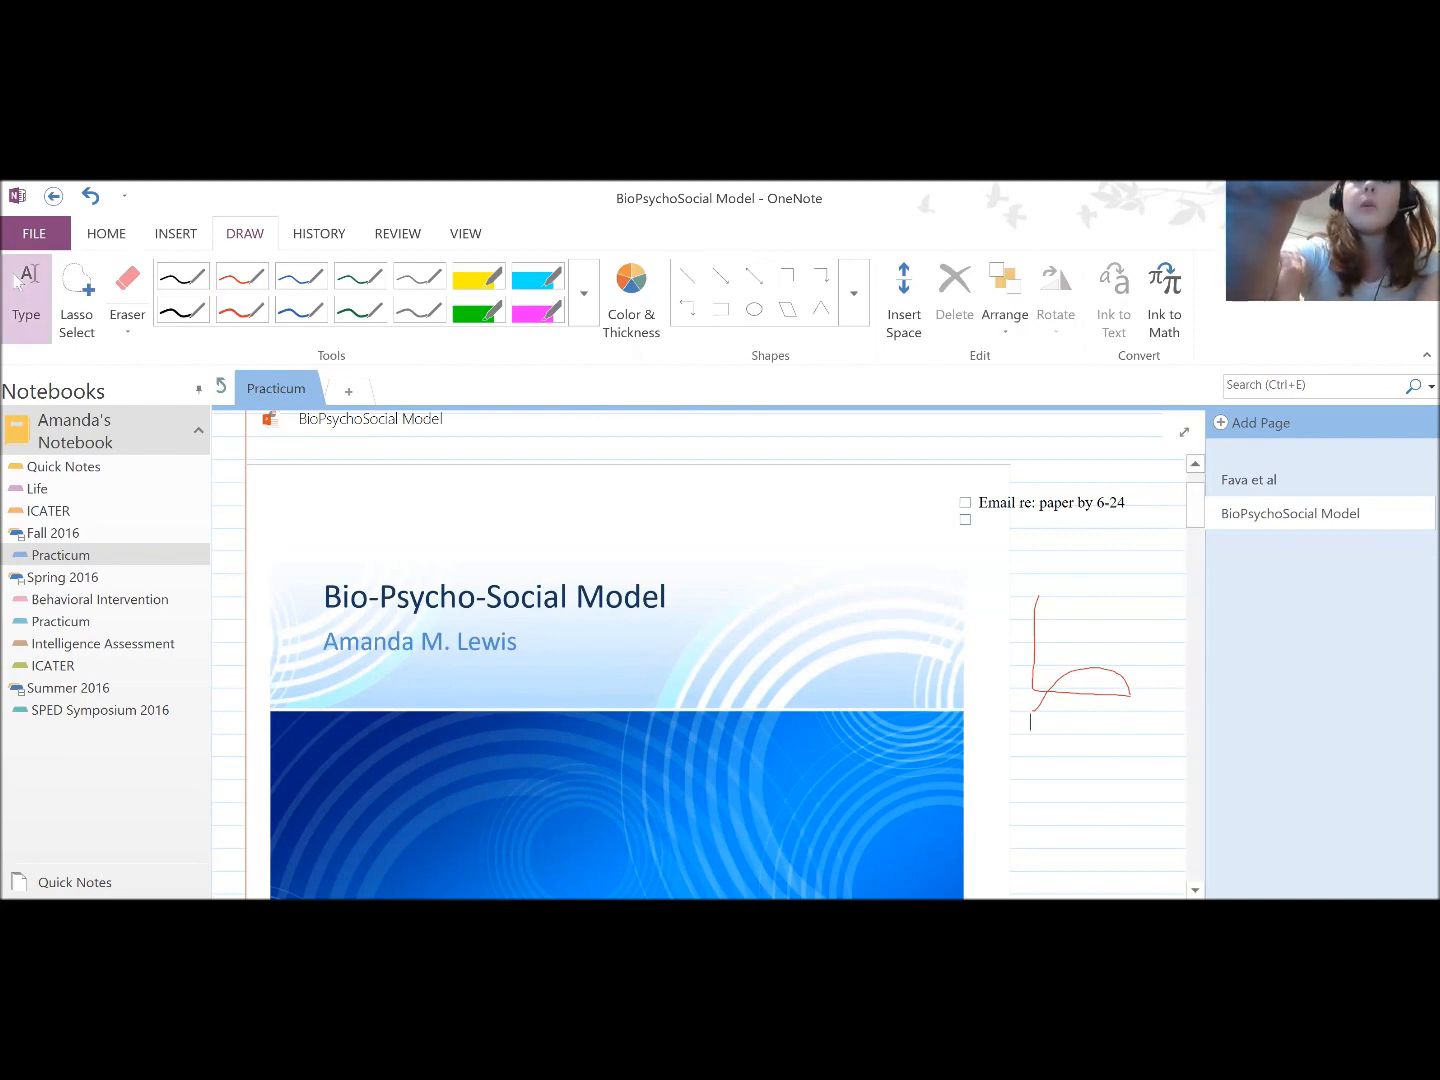
click(77, 299)
mouse_move(1094, 581)
mouse_down()
mouse_move(1035, 574)
mouse_move(1003, 711)
mouse_move(1118, 744)
mouse_move(1145, 716)
mouse_move(1109, 594)
mouse_move(1072, 581)
mouse_up()
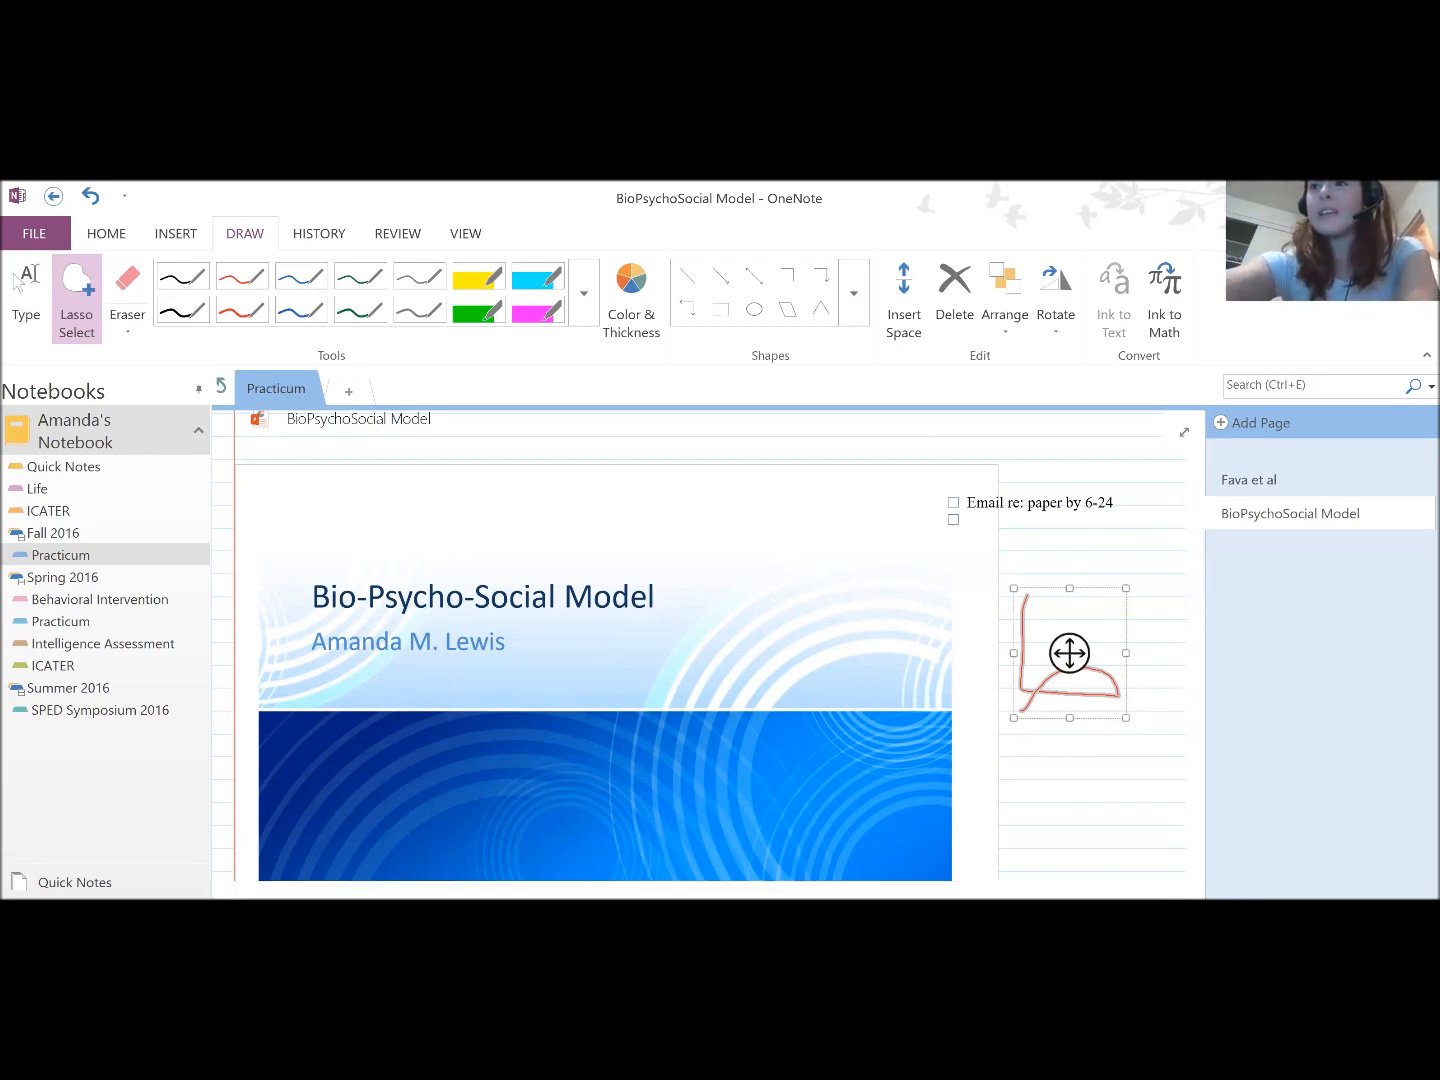
scroll(1069, 653, up, 3)
mouse_move(1070, 645)
mouse_down()
mouse_move(1030, 699)
mouse_move(1068, 778)
mouse_move(1052, 799)
mouse_move(1055, 587)
mouse_up()
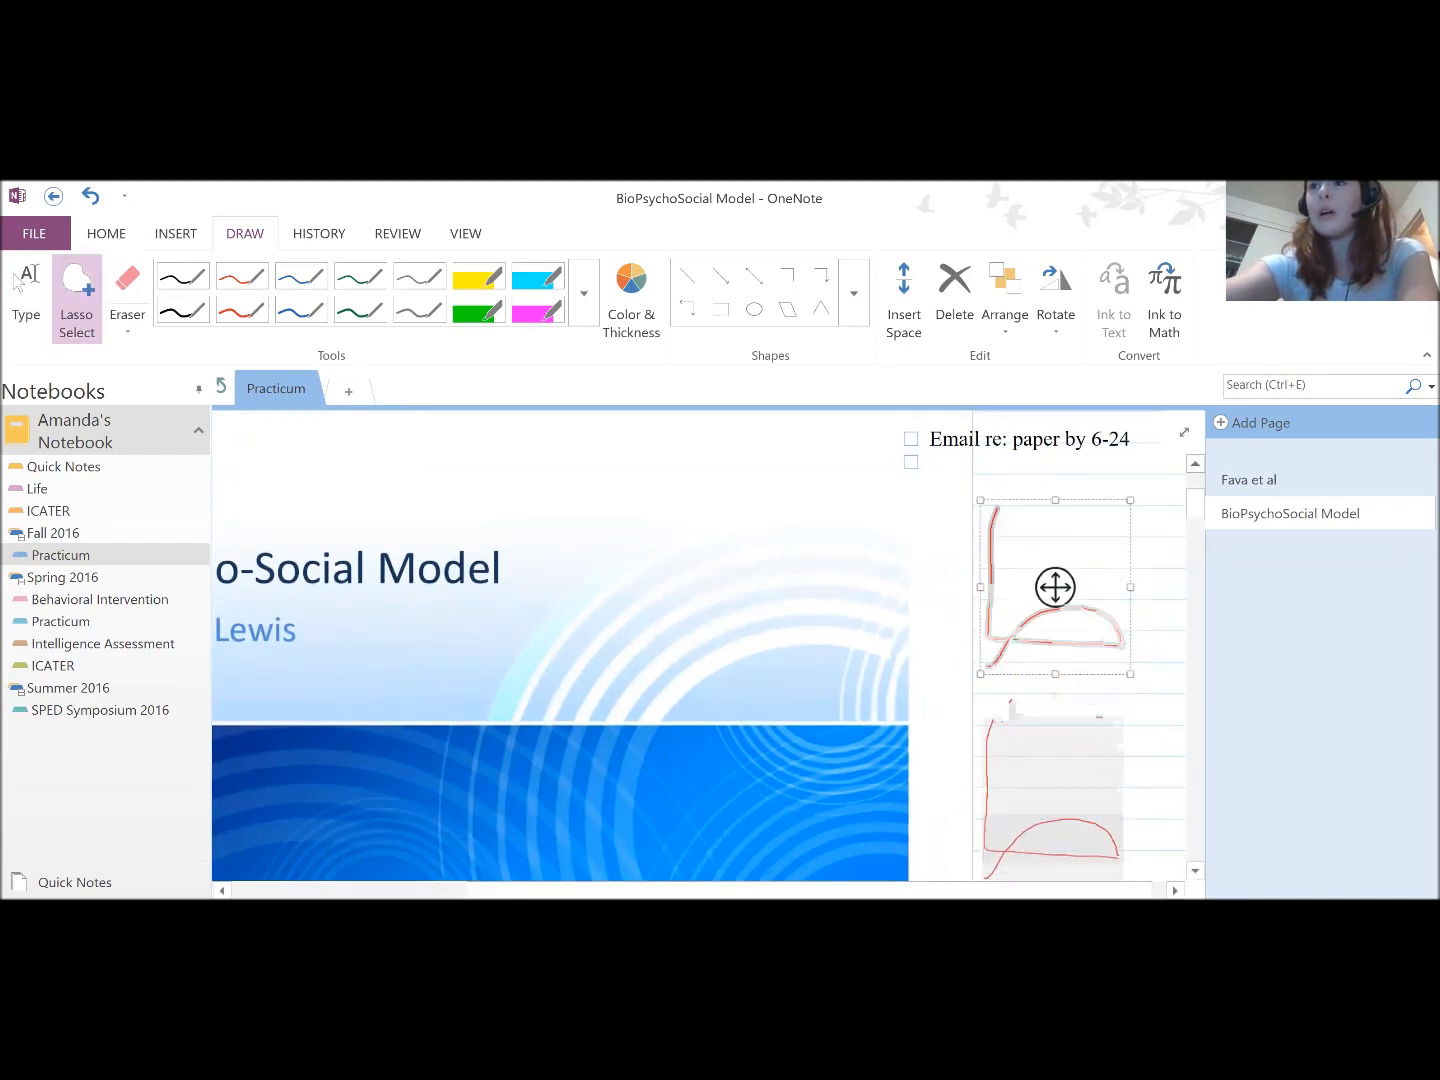
mouse_move(1130, 674)
mouse_down()
mouse_move(1178, 750)
mouse_move(1088, 667)
mouse_up()
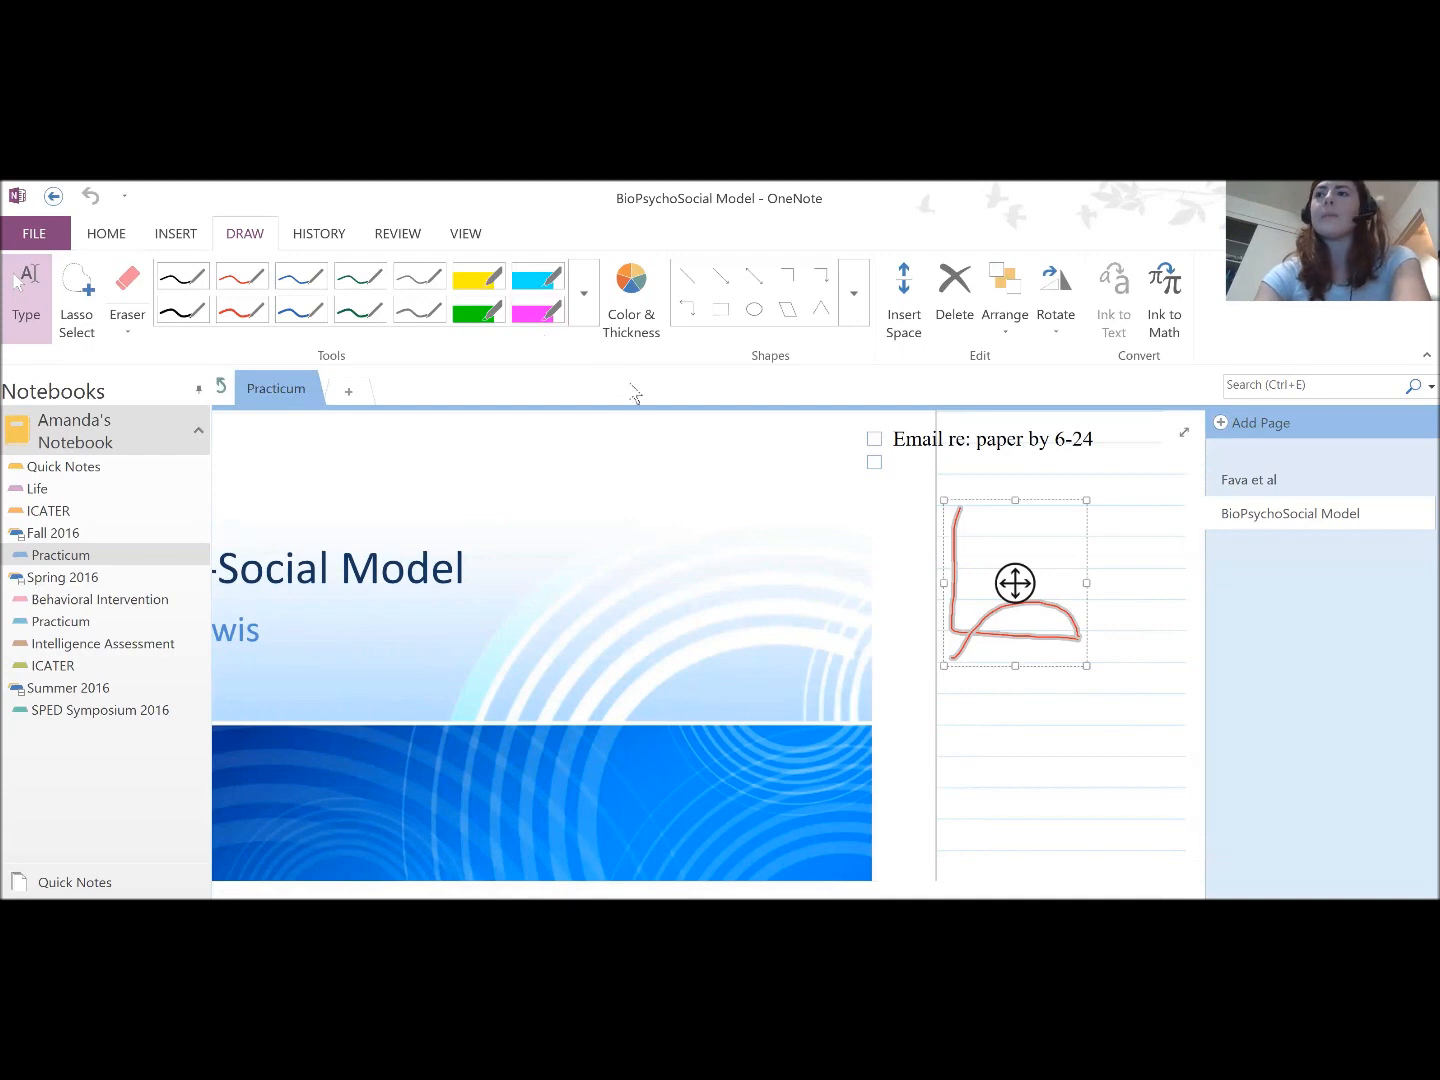
- On the Fava et al page, mark text in the article's left column with the green highlighter, starting at the "key characteristic of clinical science" sentence
click(1250, 484)
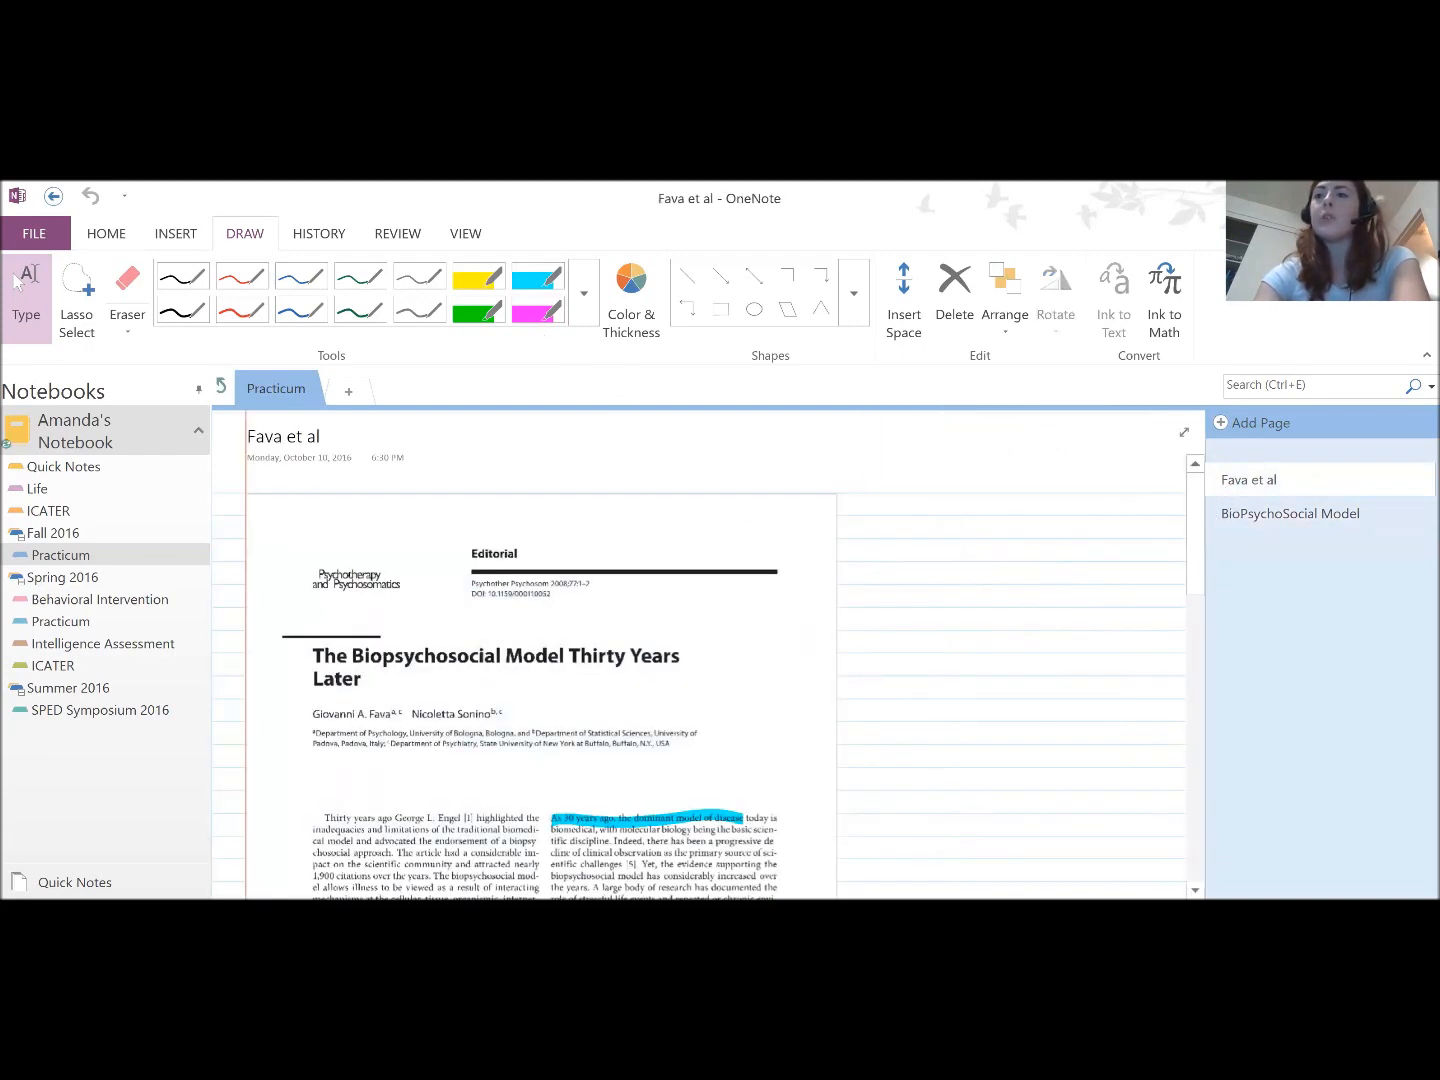
scroll(1193, 600, down, 1)
scroll(1193, 605, down, 5)
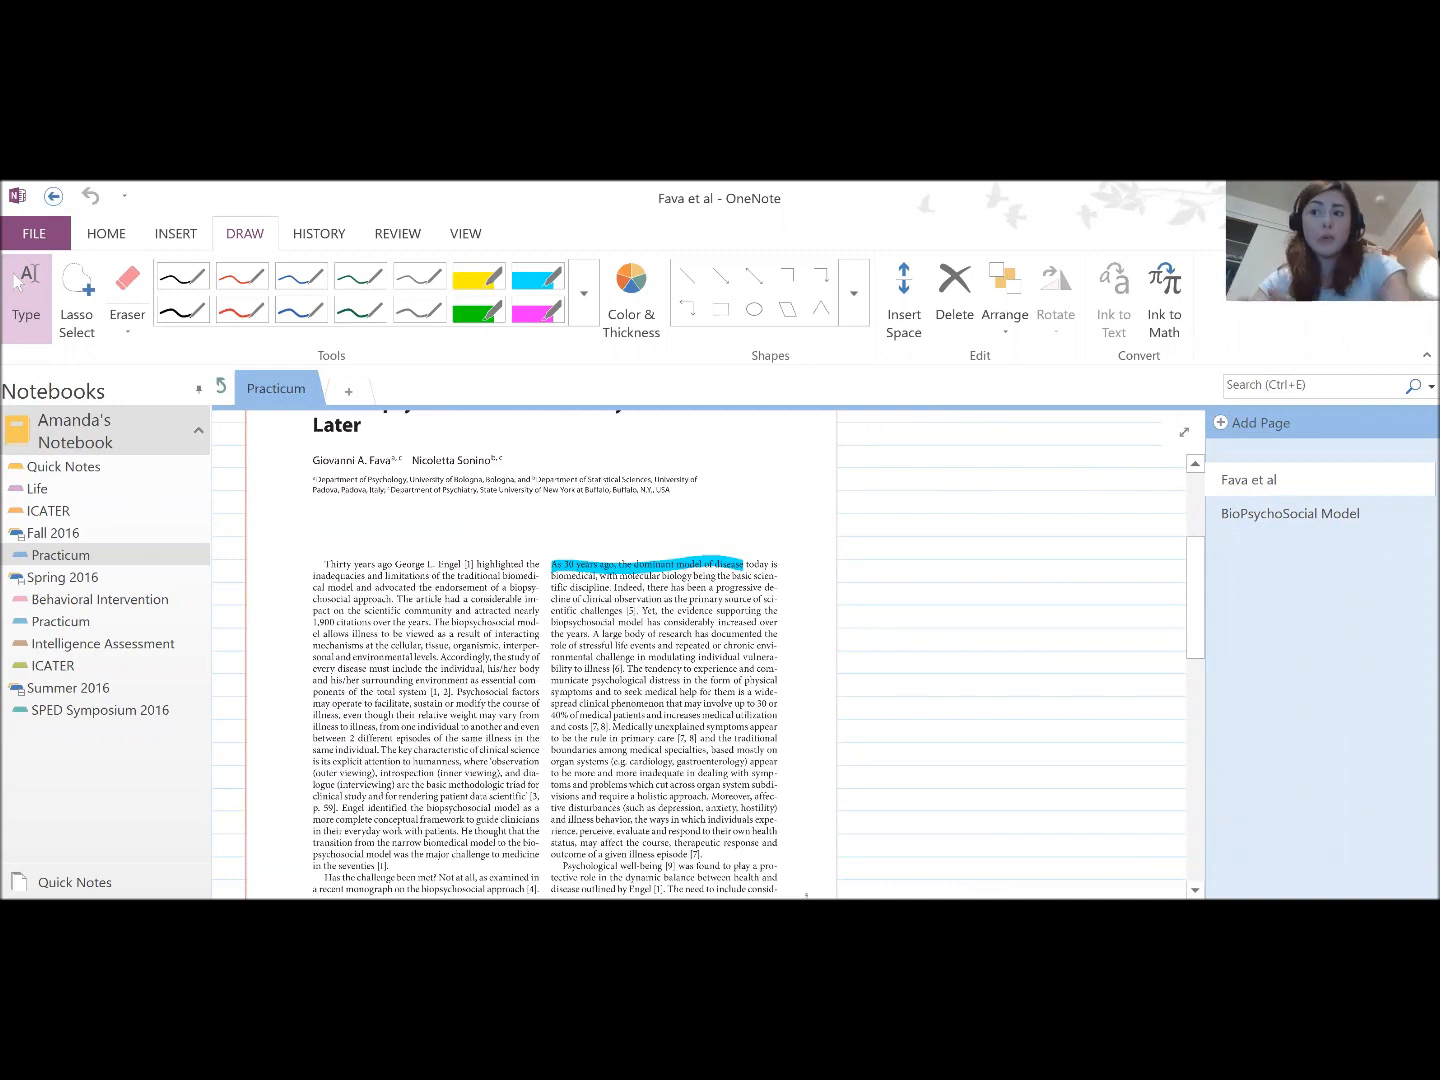
click(478, 310)
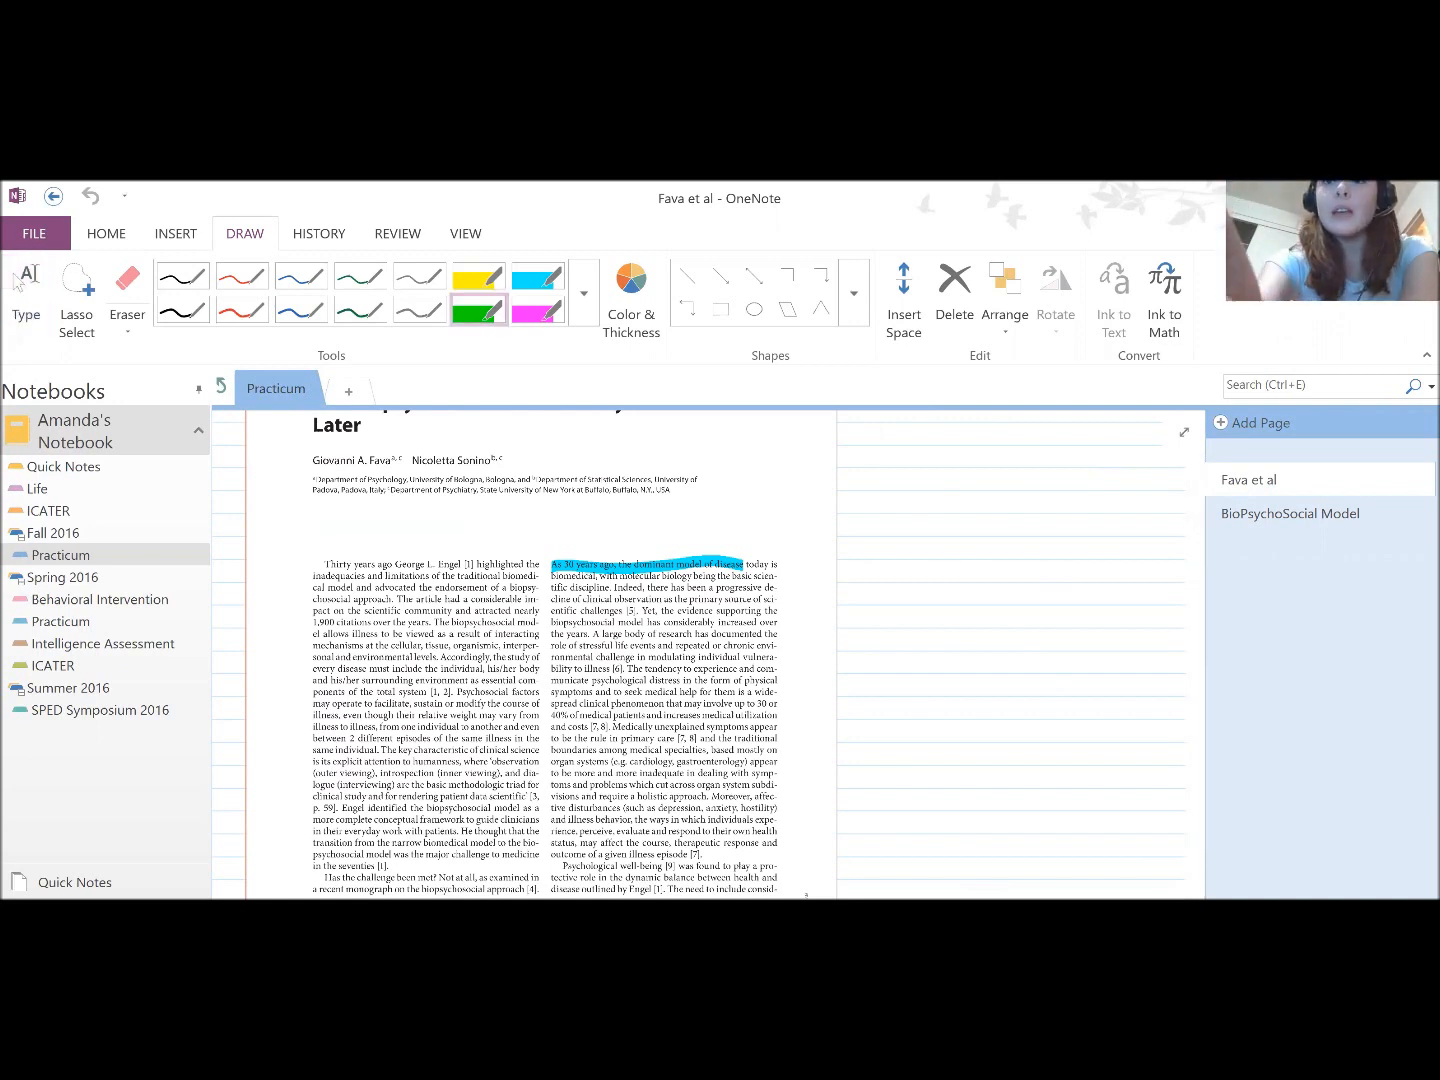
drag(378, 766, 528, 762)
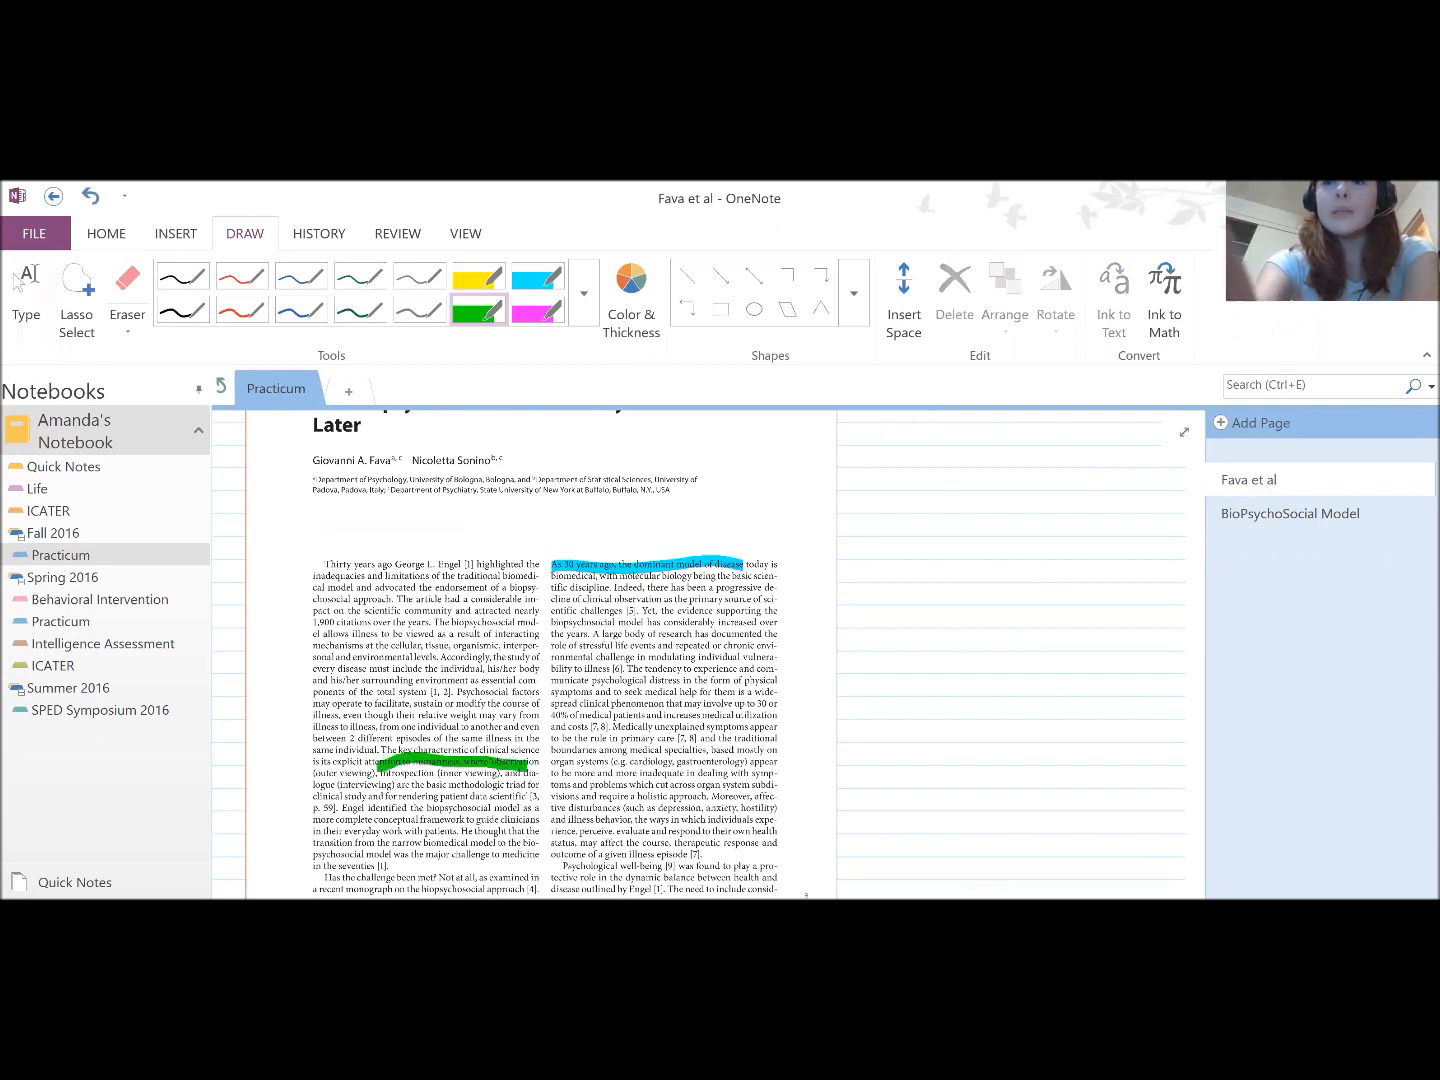
drag(430, 751, 528, 750)
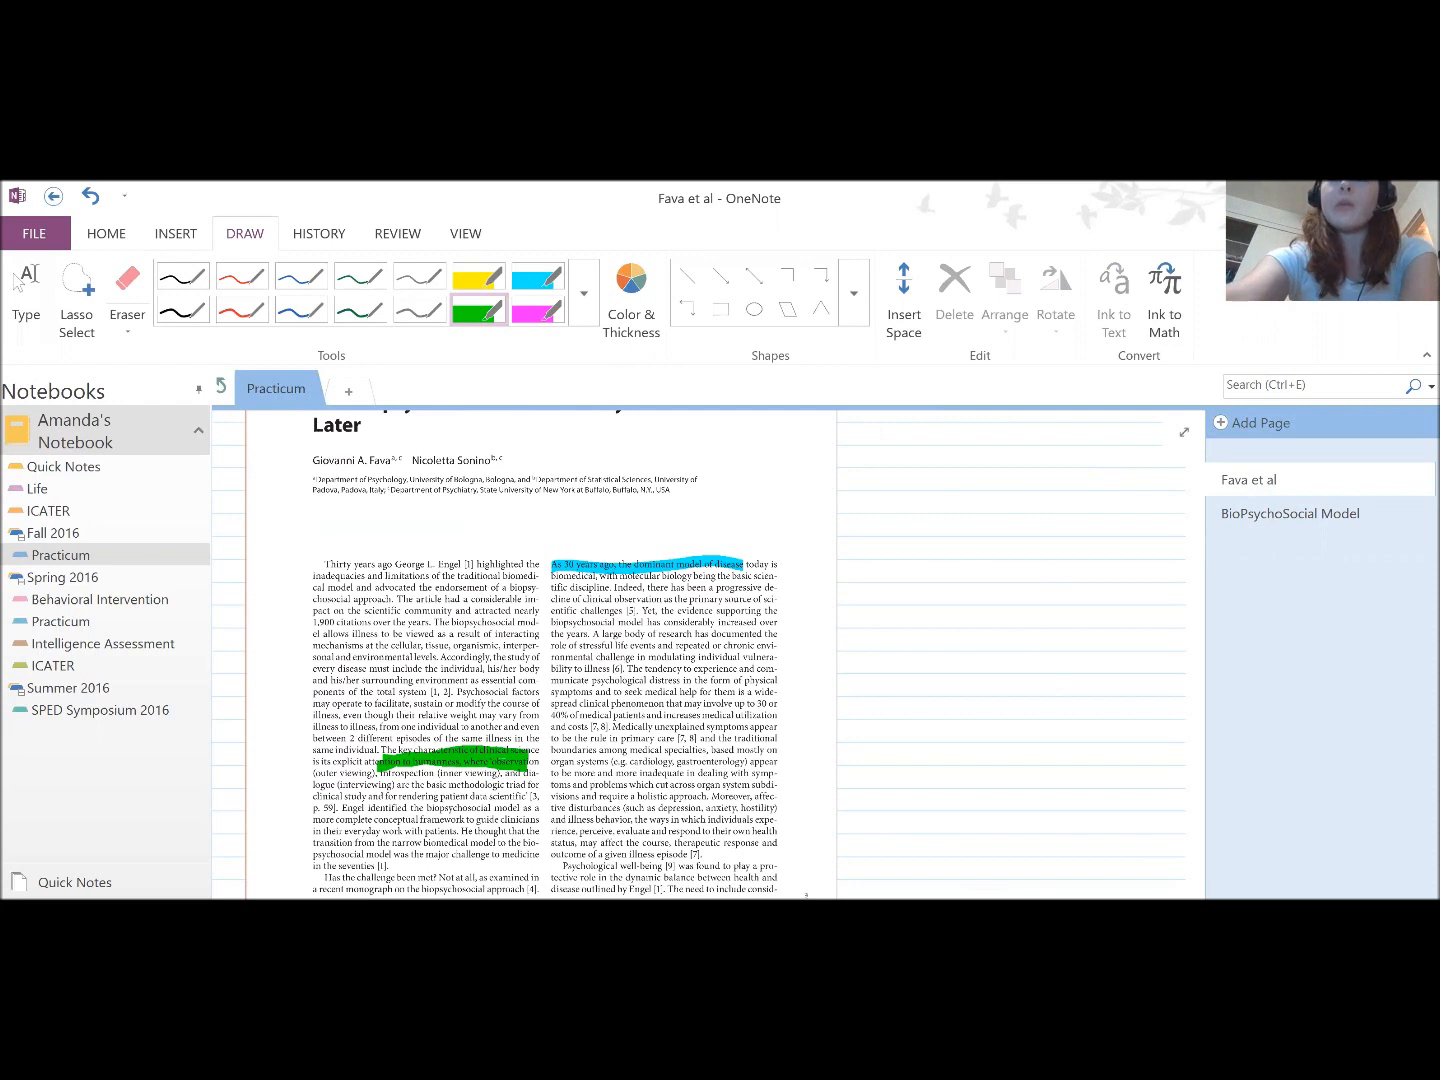
drag(358, 800, 396, 860)
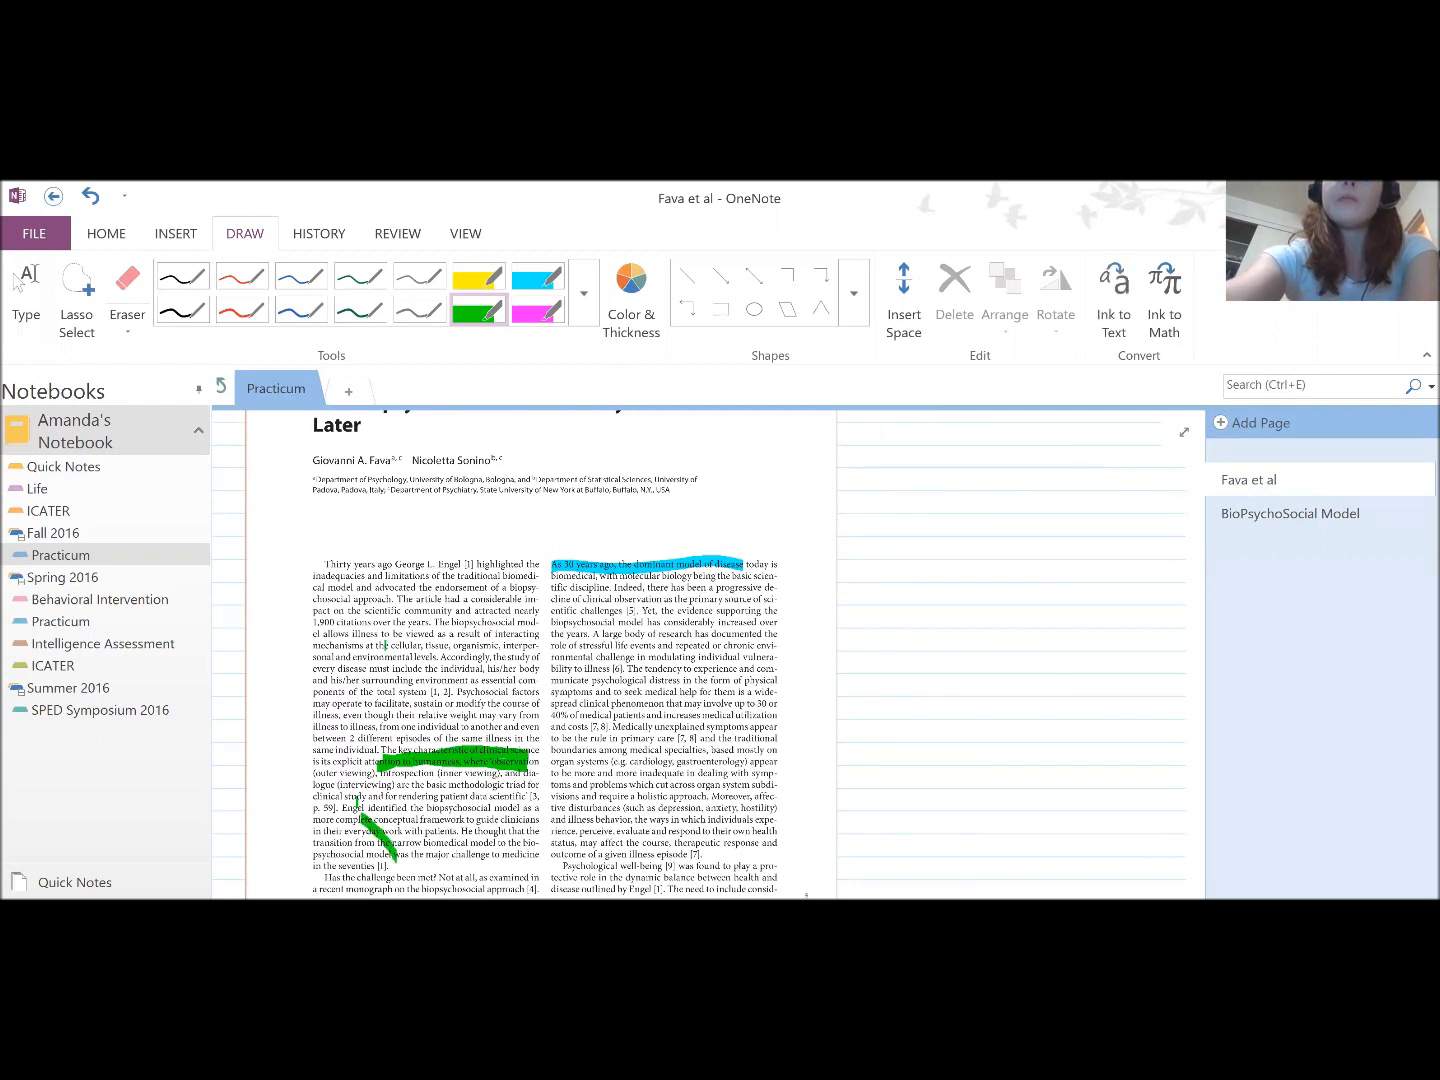
- Try to erase the stray diagonal green stroke in the lower part of the article's left column
click(127, 280)
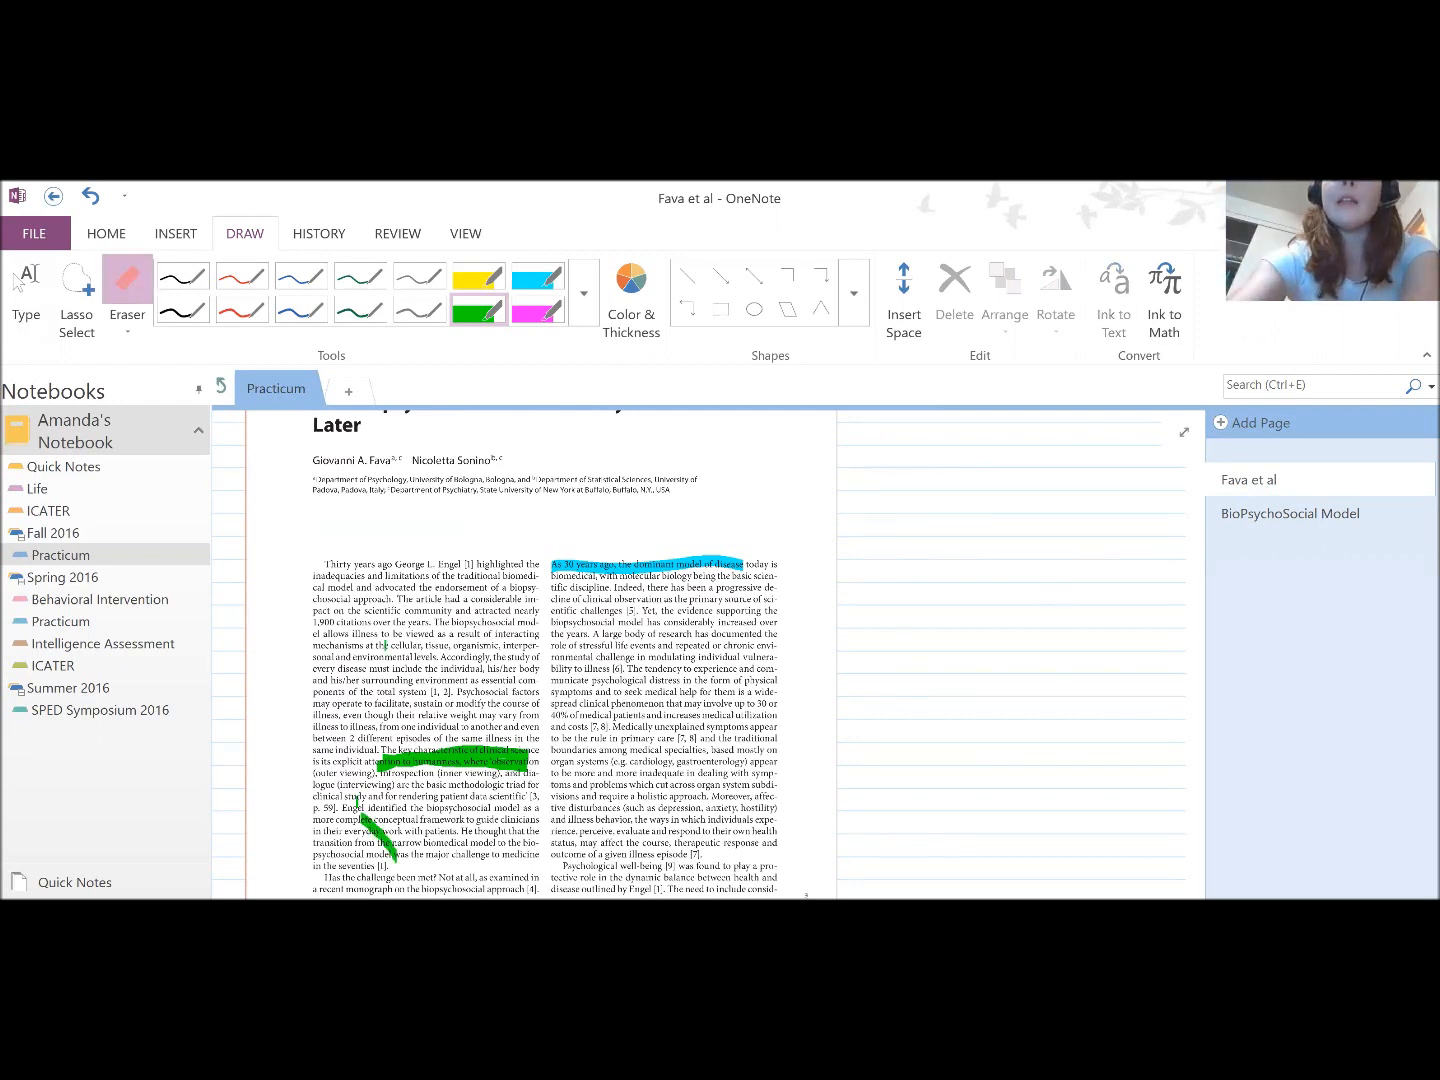
click(127, 322)
click(176, 495)
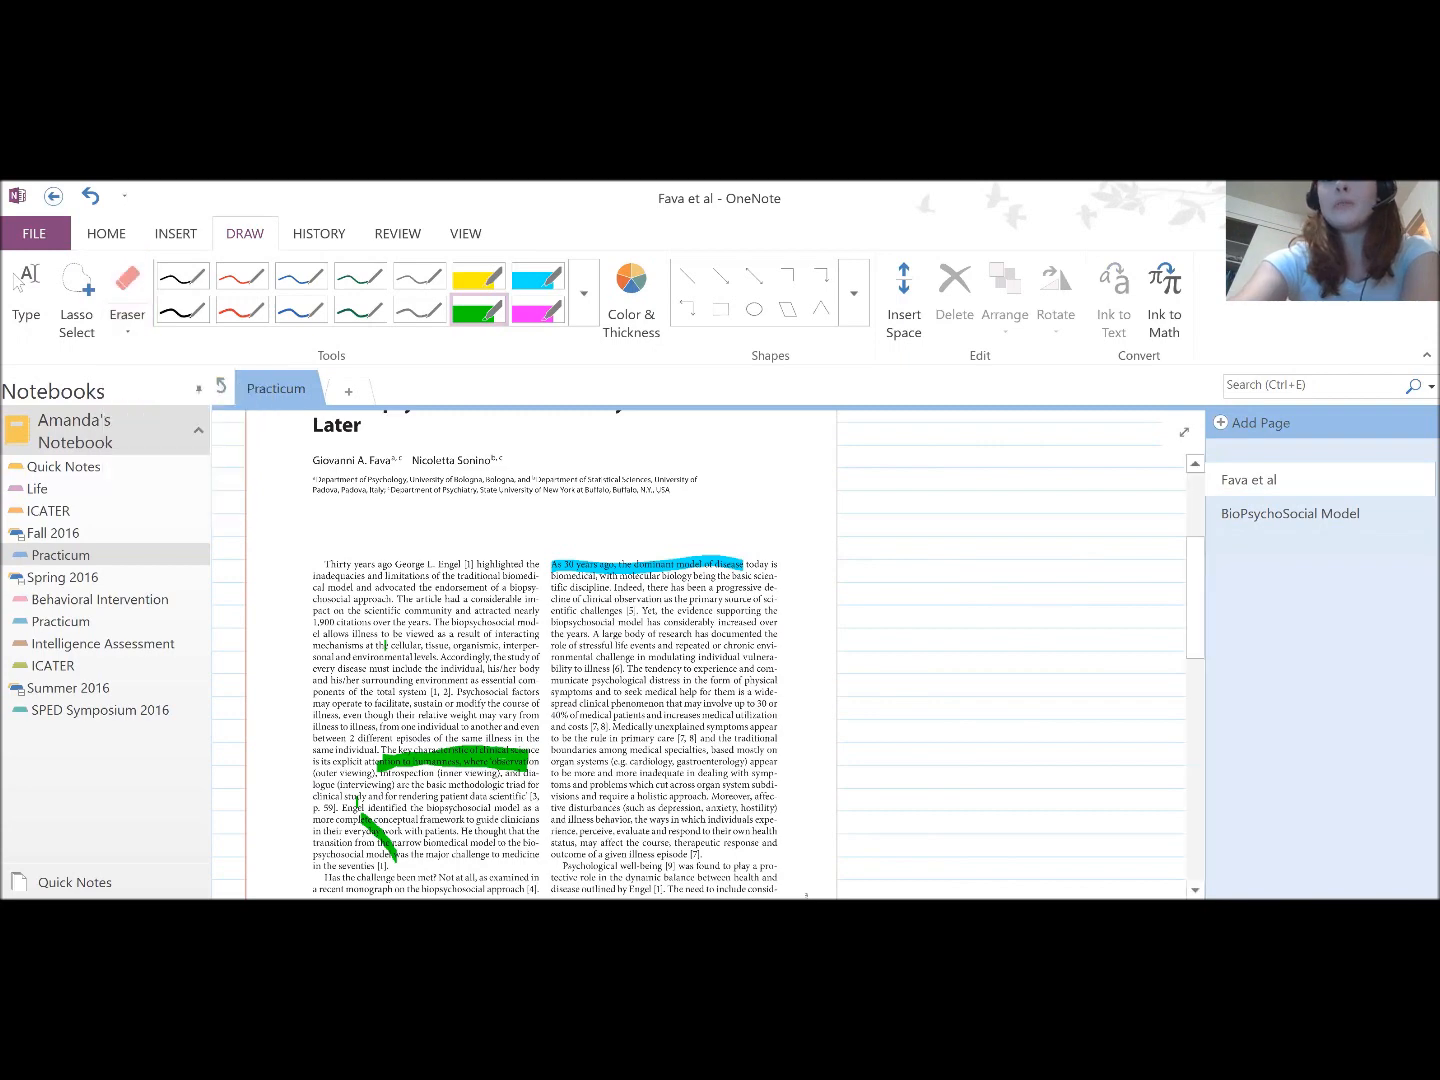
drag(360, 796, 392, 858)
- Erase the stray green marks below the highlighted sentence in the left column, keeping the highlight itself, and return to typing mode
click(127, 280)
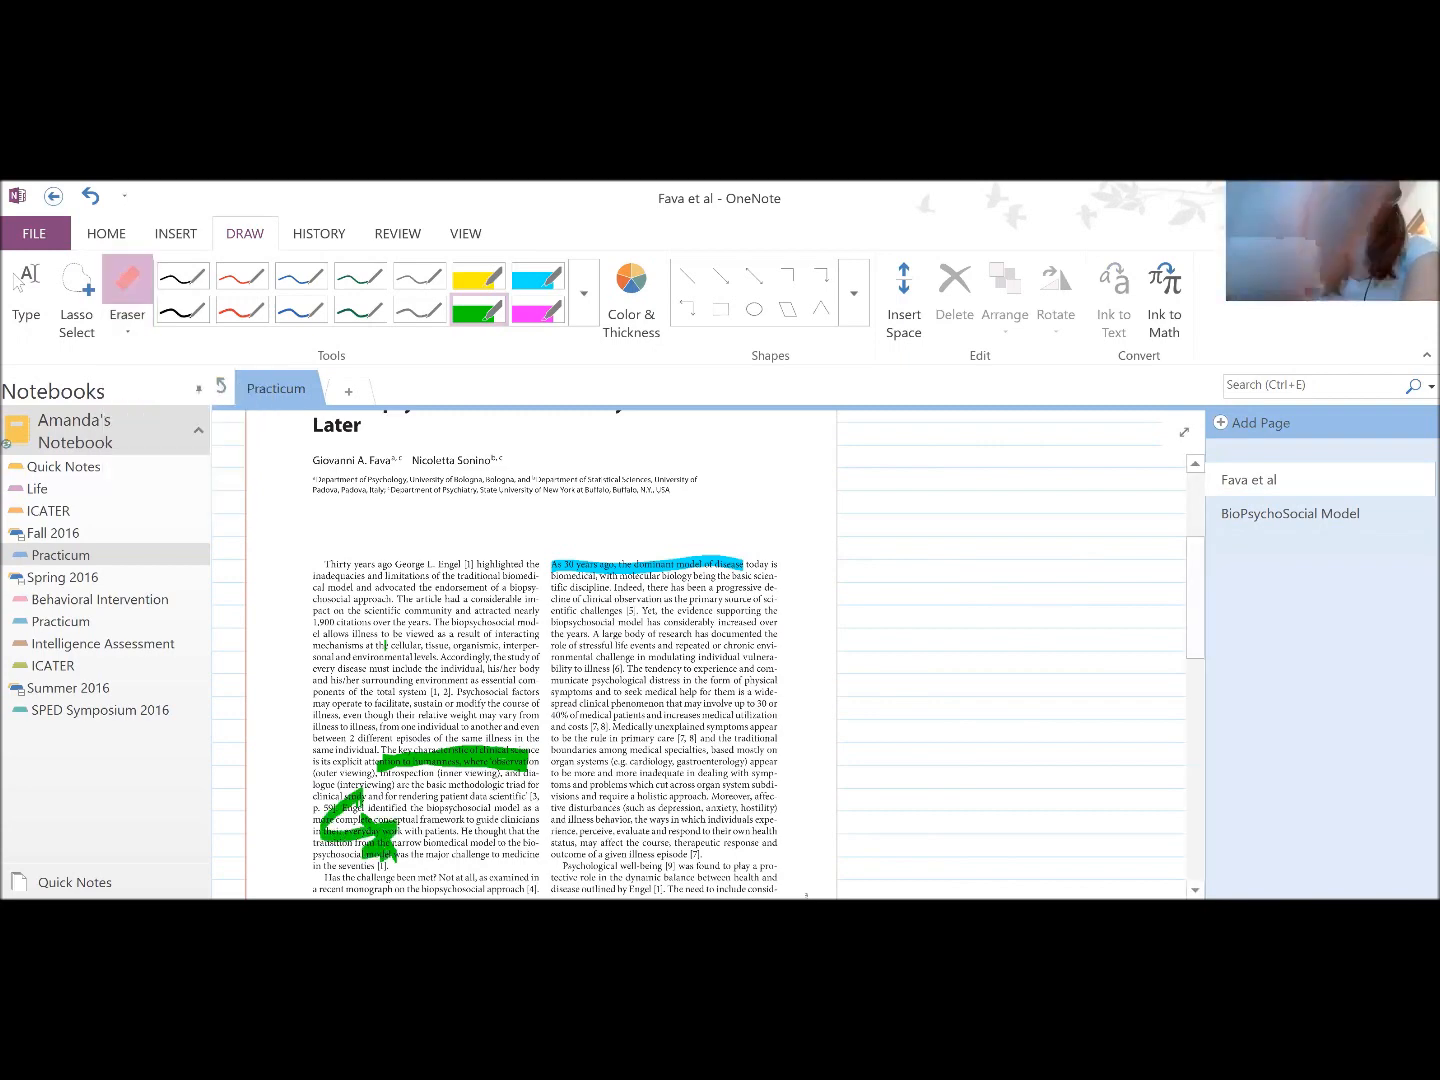
click(127, 322)
click(174, 453)
drag(386, 824, 380, 860)
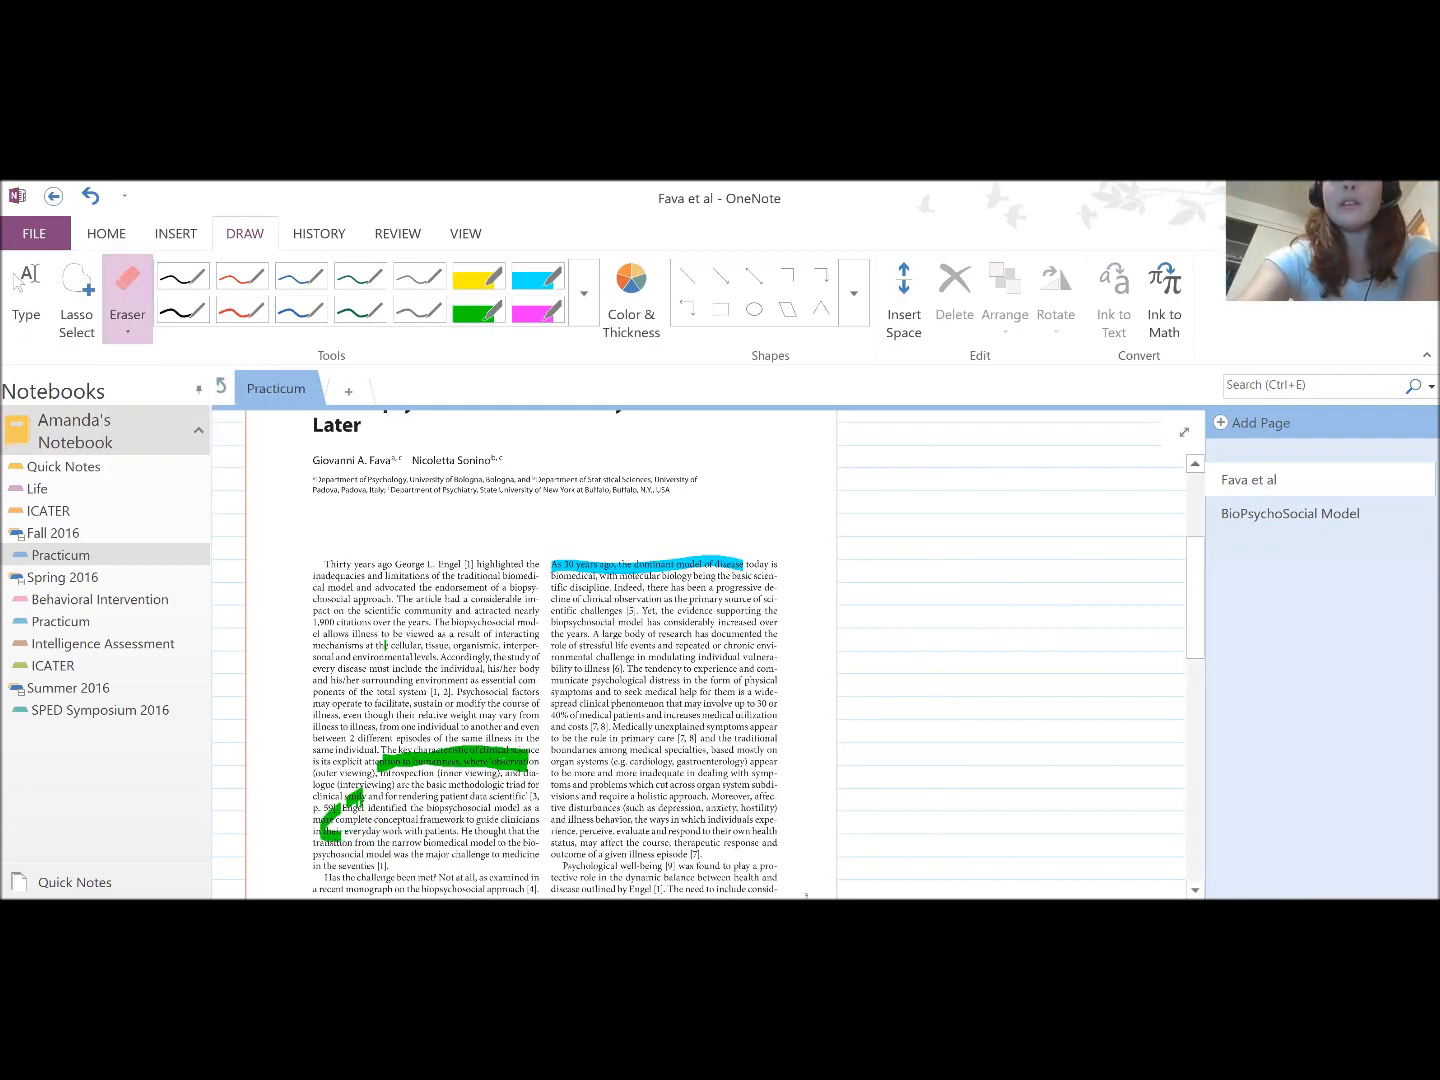
scroll(524, 653, down, 1)
mouse_move(356, 796)
mouse_down()
mouse_move(350, 836)
mouse_move(320, 832)
mouse_up()
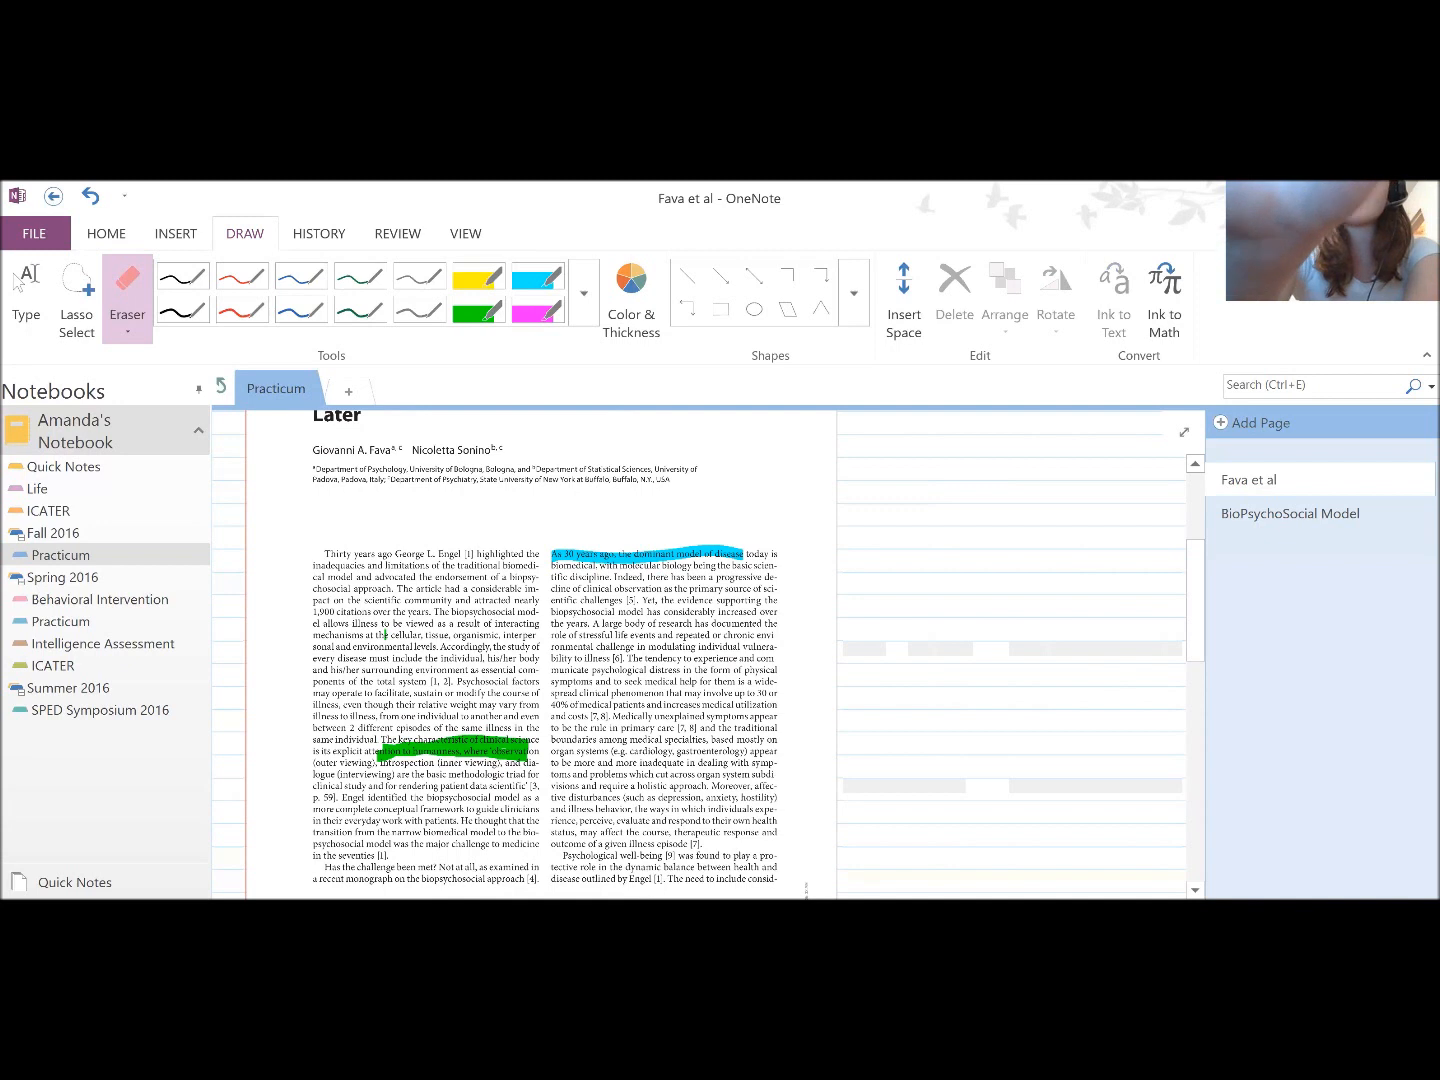
click(18, 283)
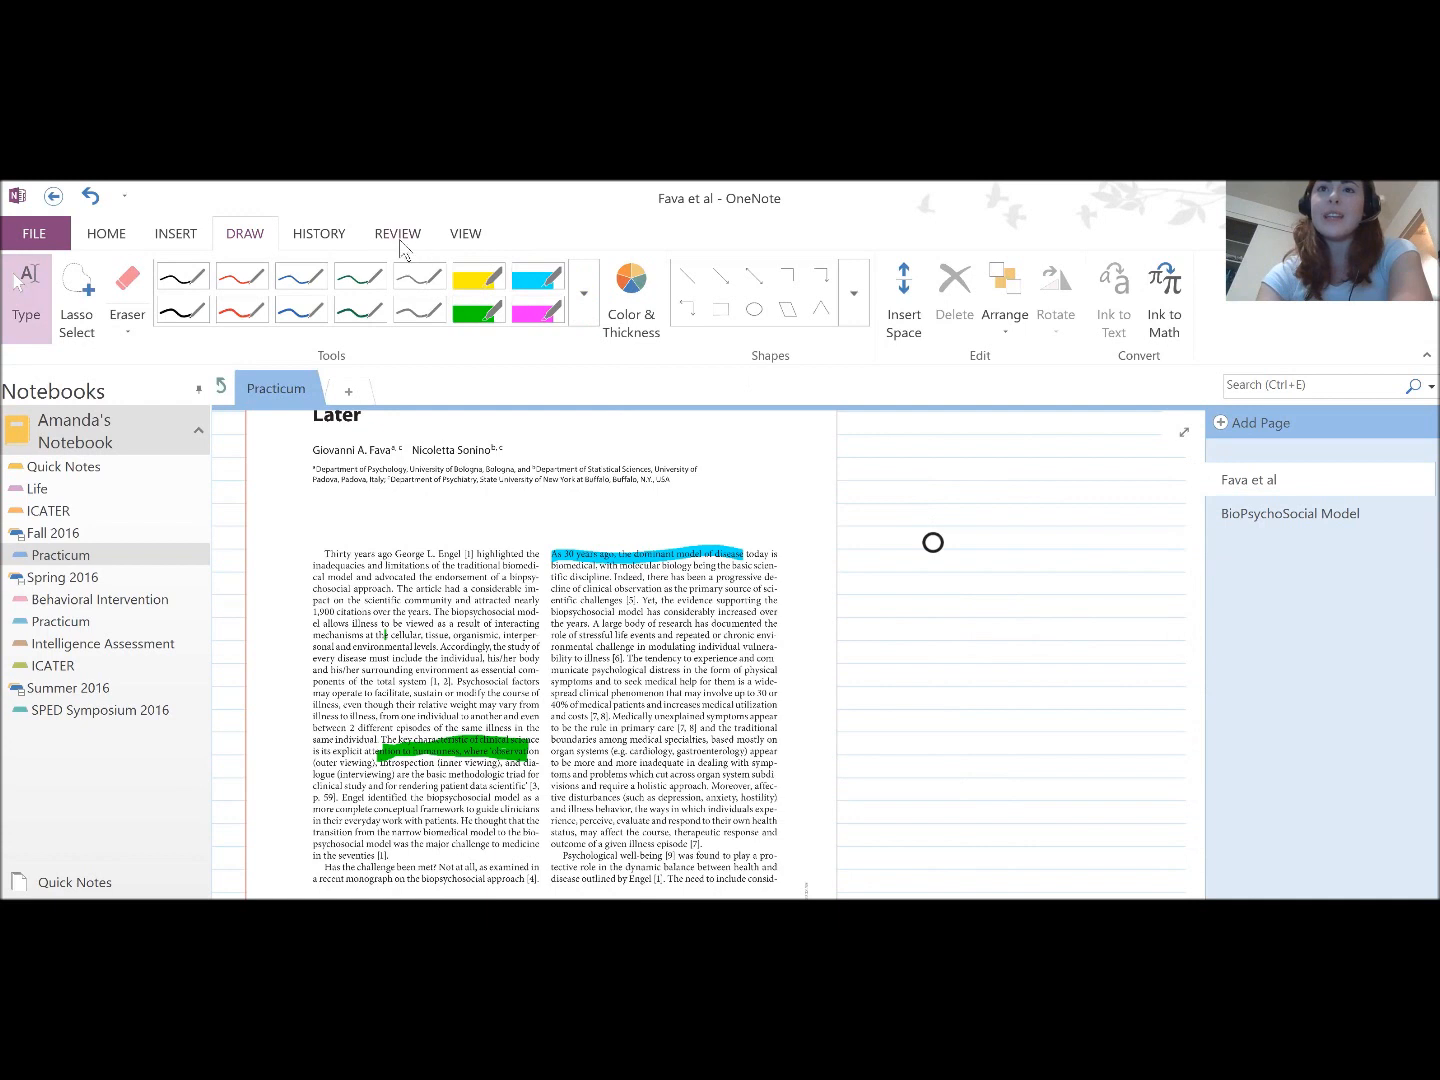
- Examine the page's rule line setting and the color and thickness options for the green highlighter
click(486, 236)
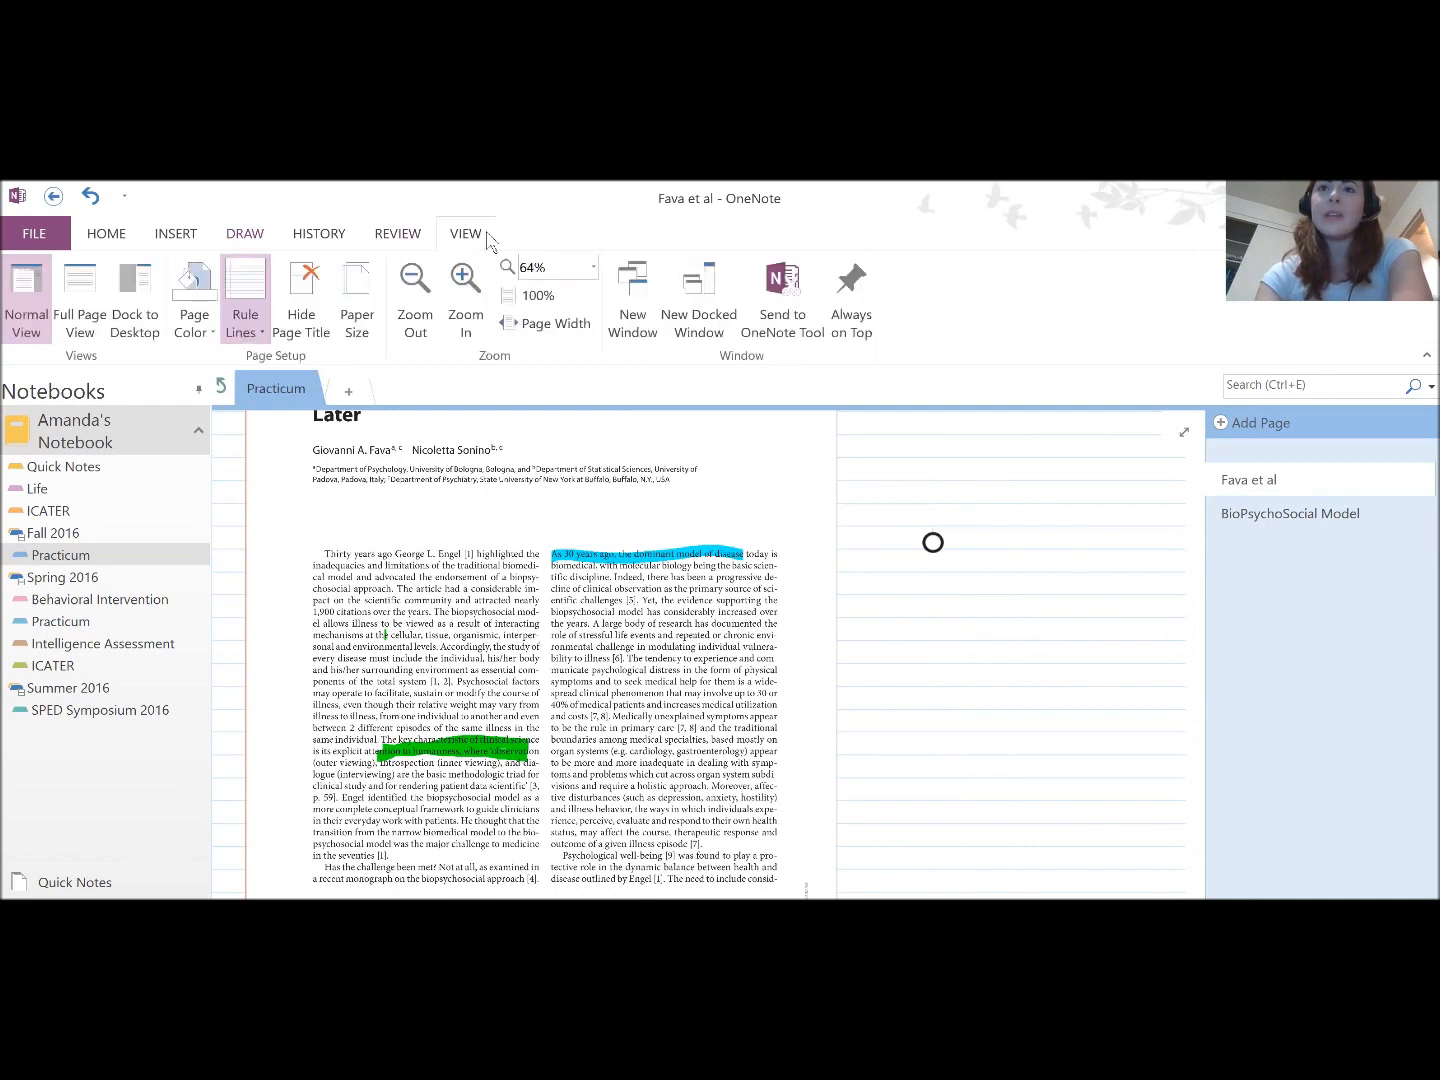
click(253, 291)
click(253, 291)
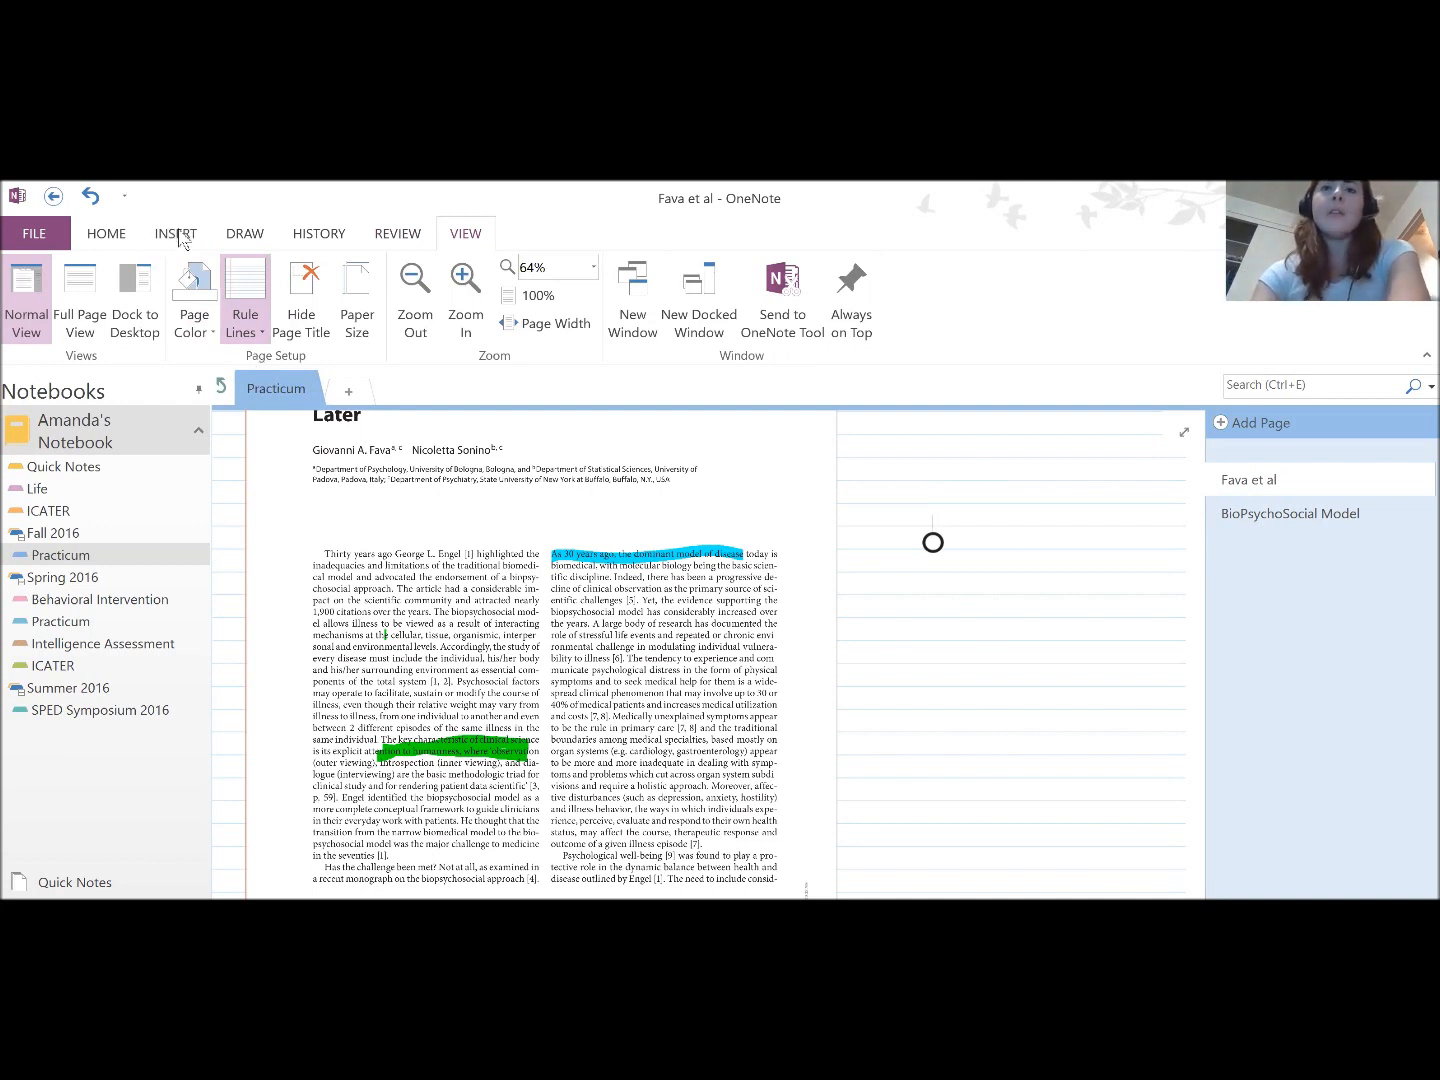
click(240, 236)
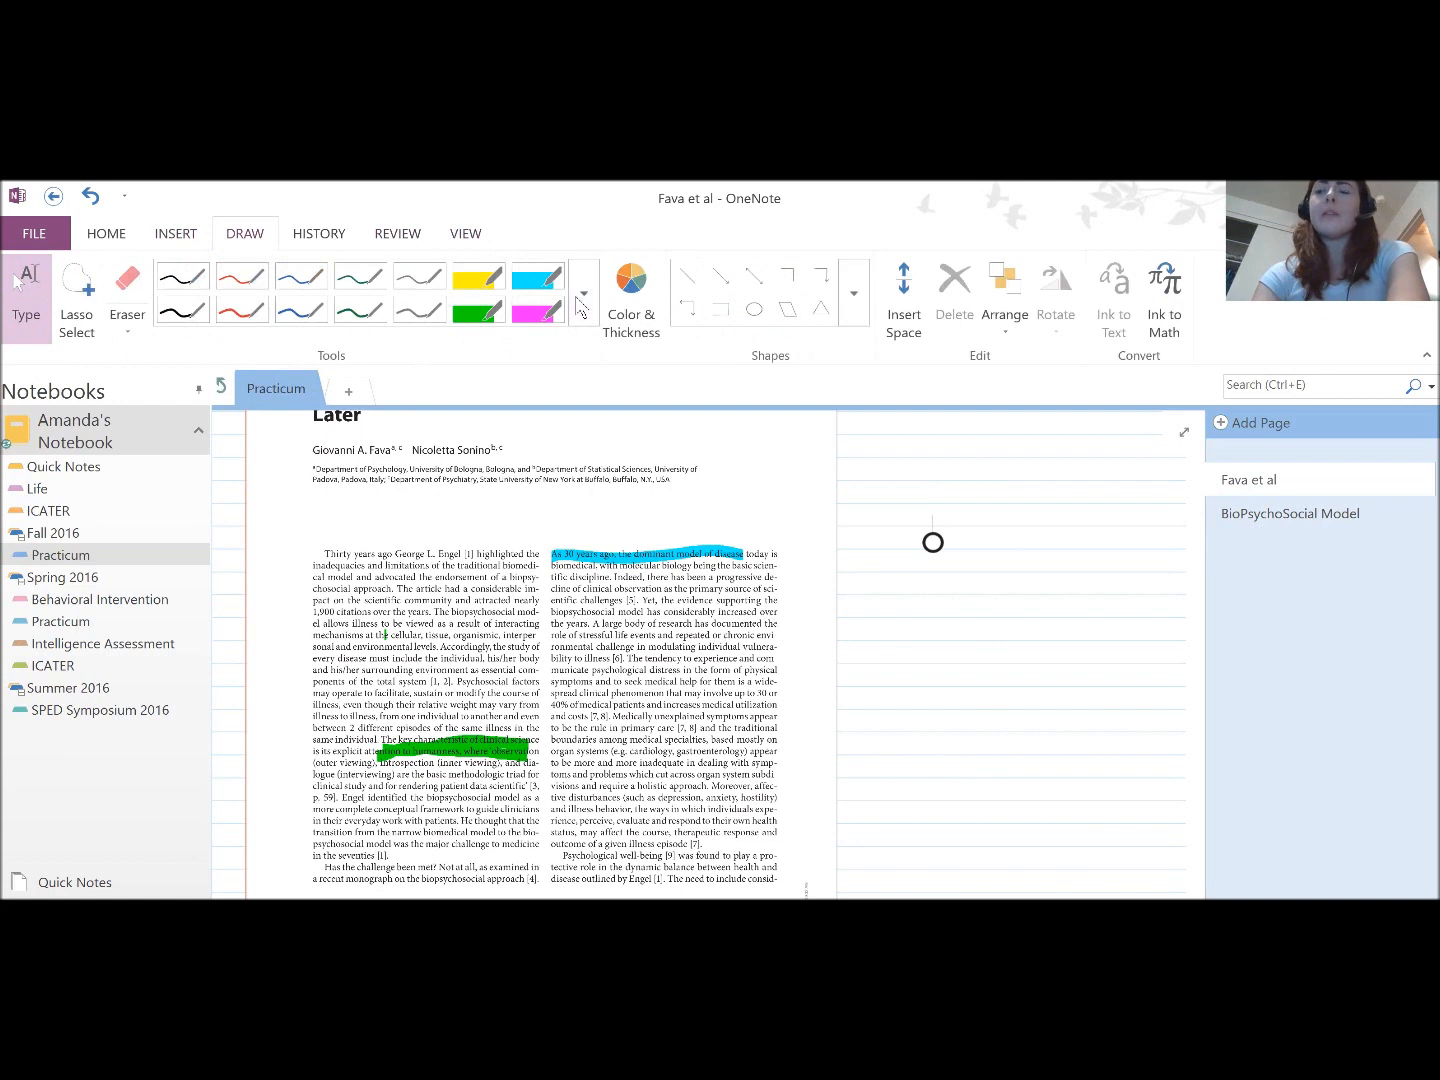
click(646, 318)
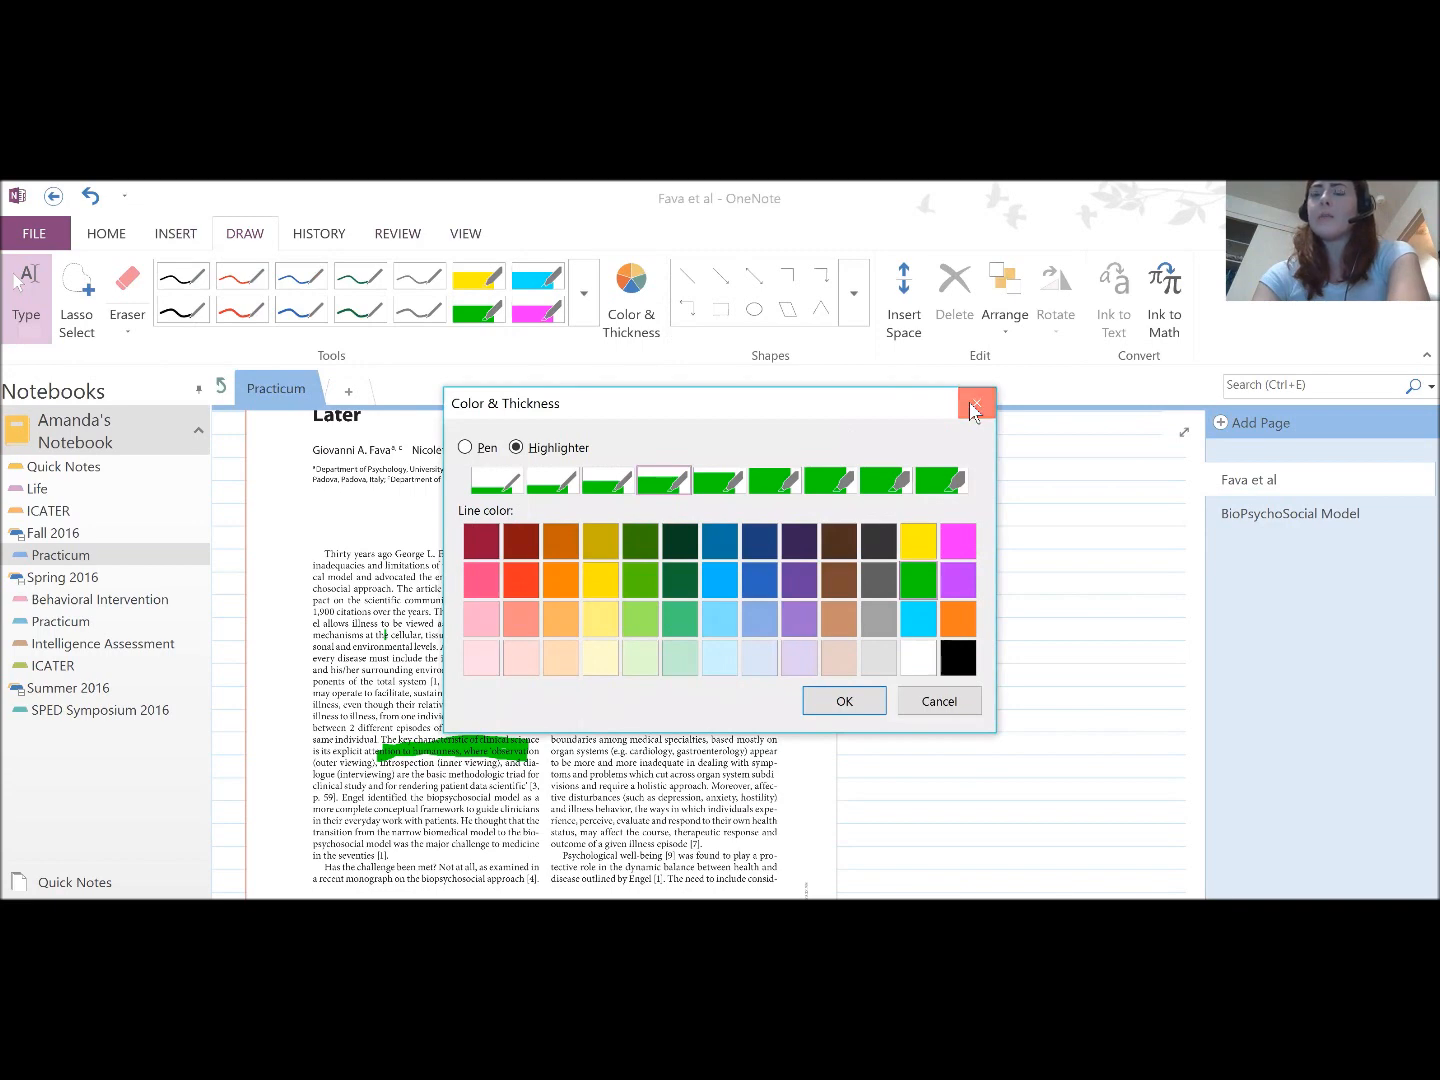
click(973, 407)
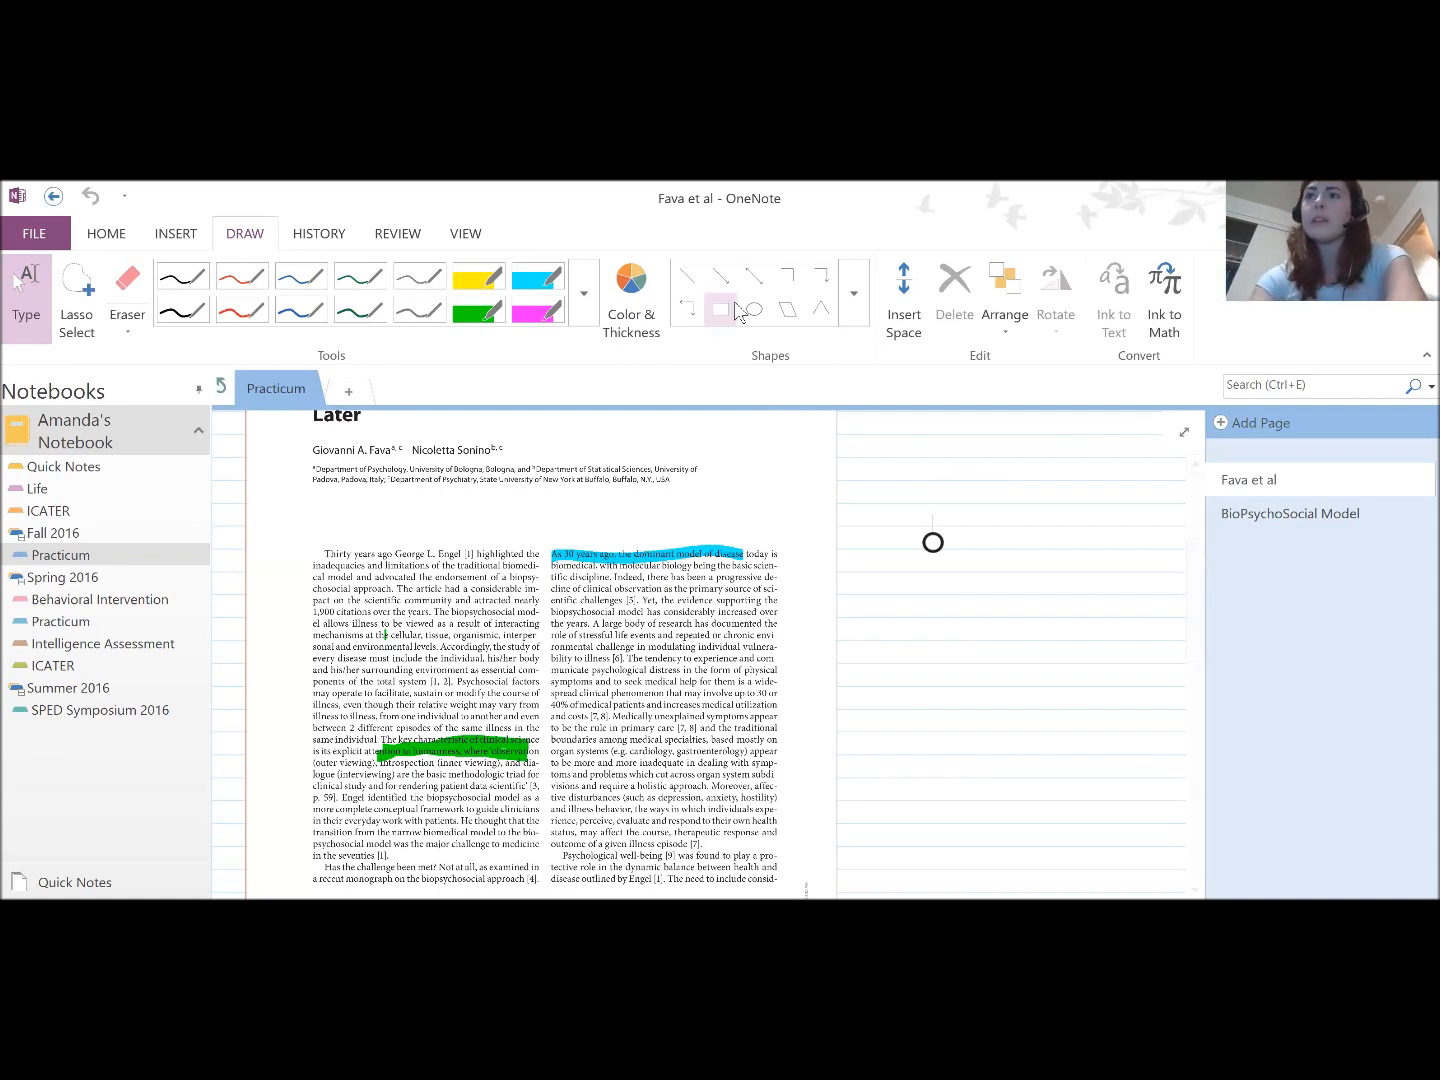
- Handwrite the equation 2 + 1 with Ink to Math, erasing and rewriting the 1, and insert it in the blank area beside the article
click(1160, 310)
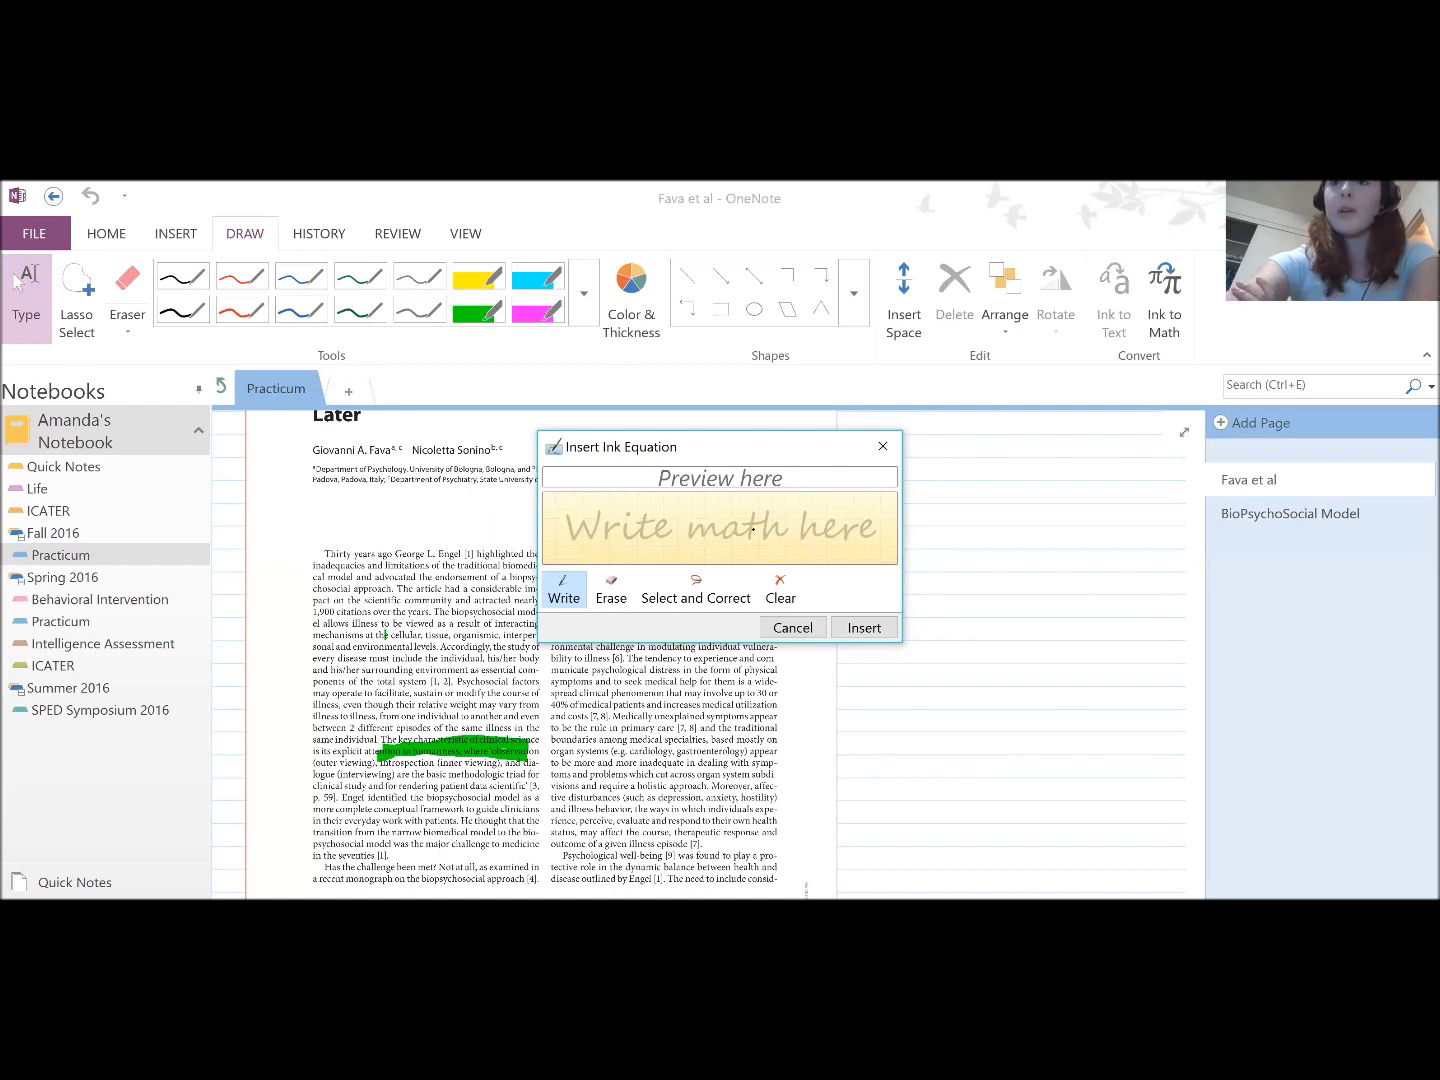
mouse_move(571, 523)
mouse_down()
mouse_move(685, 567)
mouse_move(693, 546)
mouse_move(772, 524)
mouse_move(783, 578)
mouse_move(808, 583)
mouse_up()
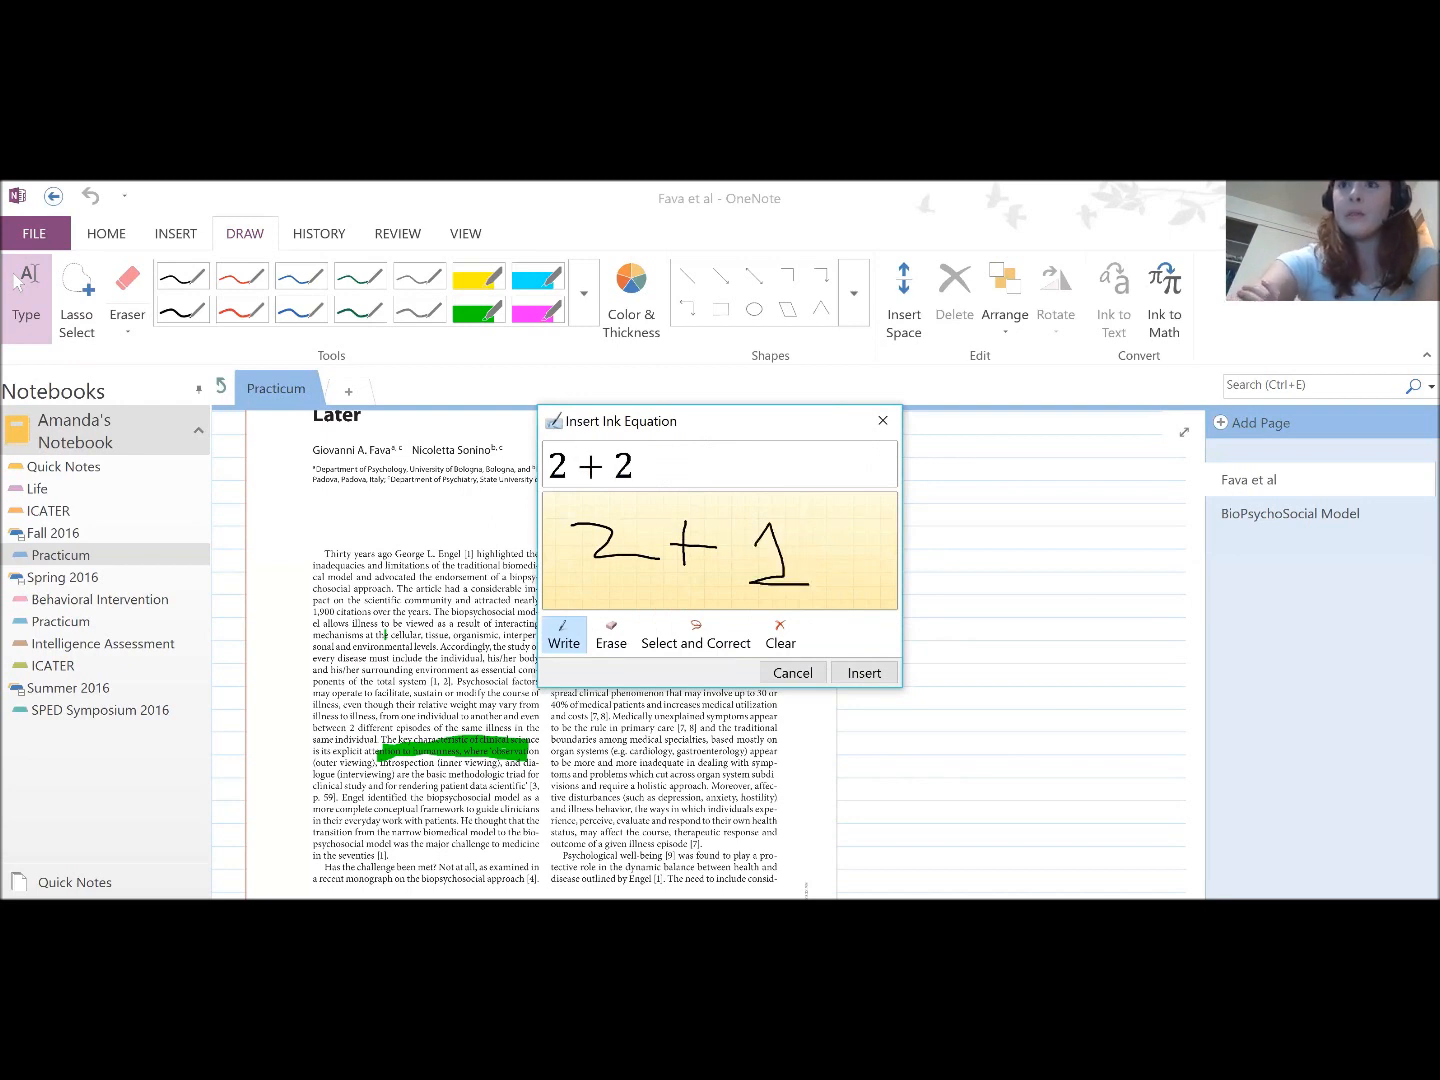
click(611, 634)
drag(770, 540, 785, 582)
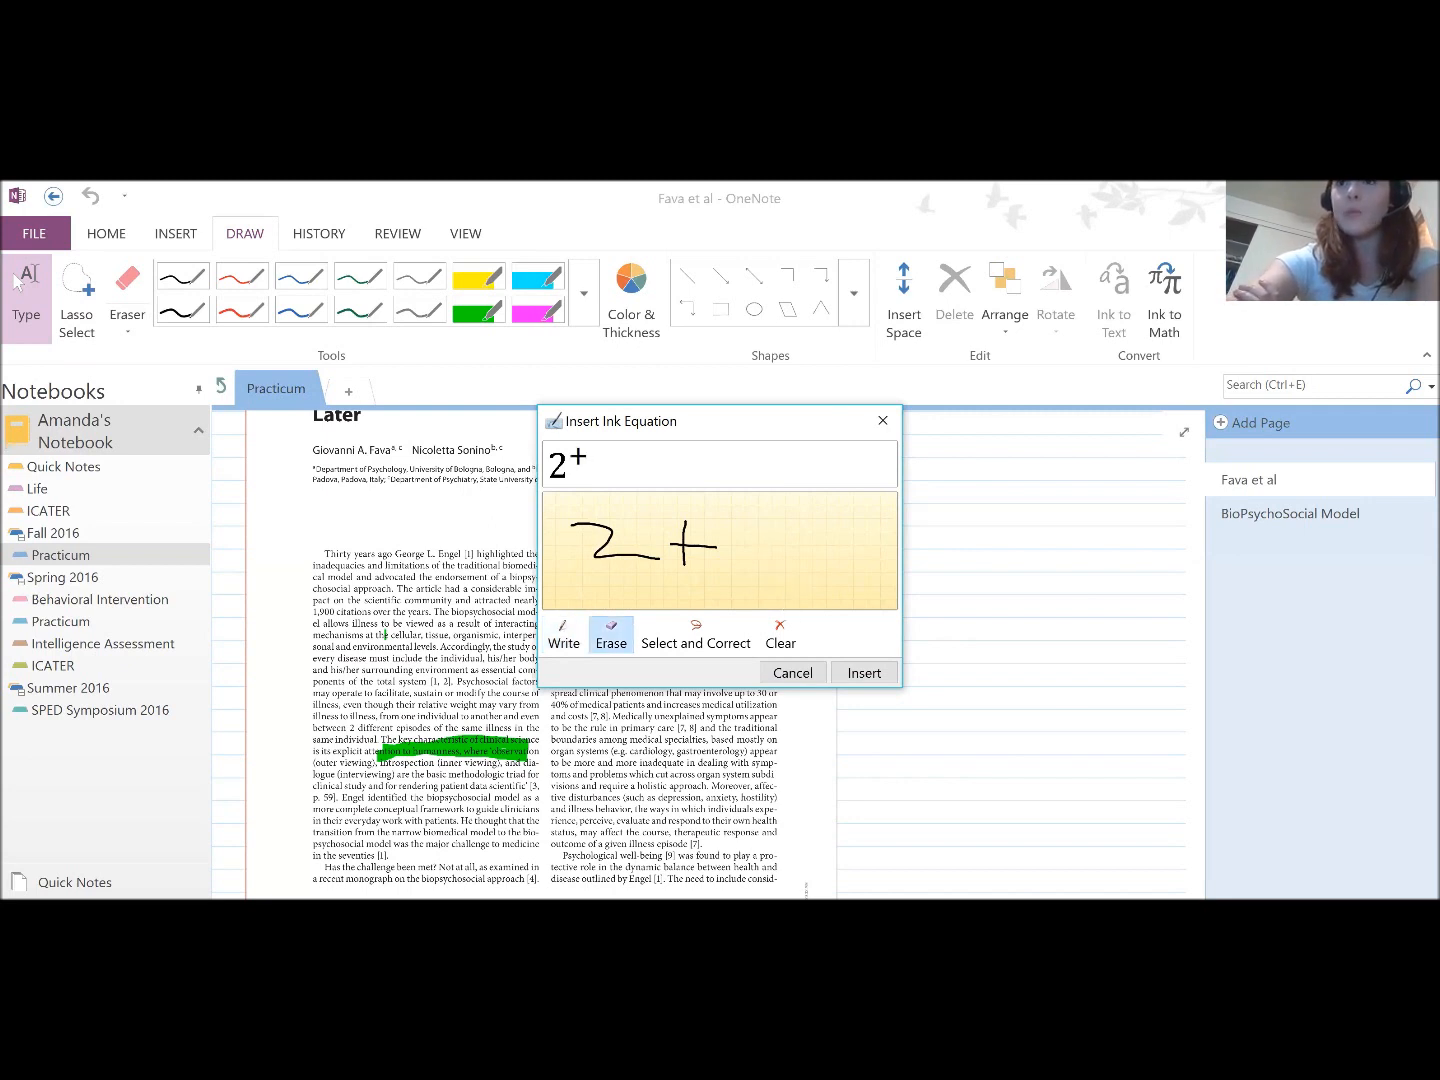
click(563, 634)
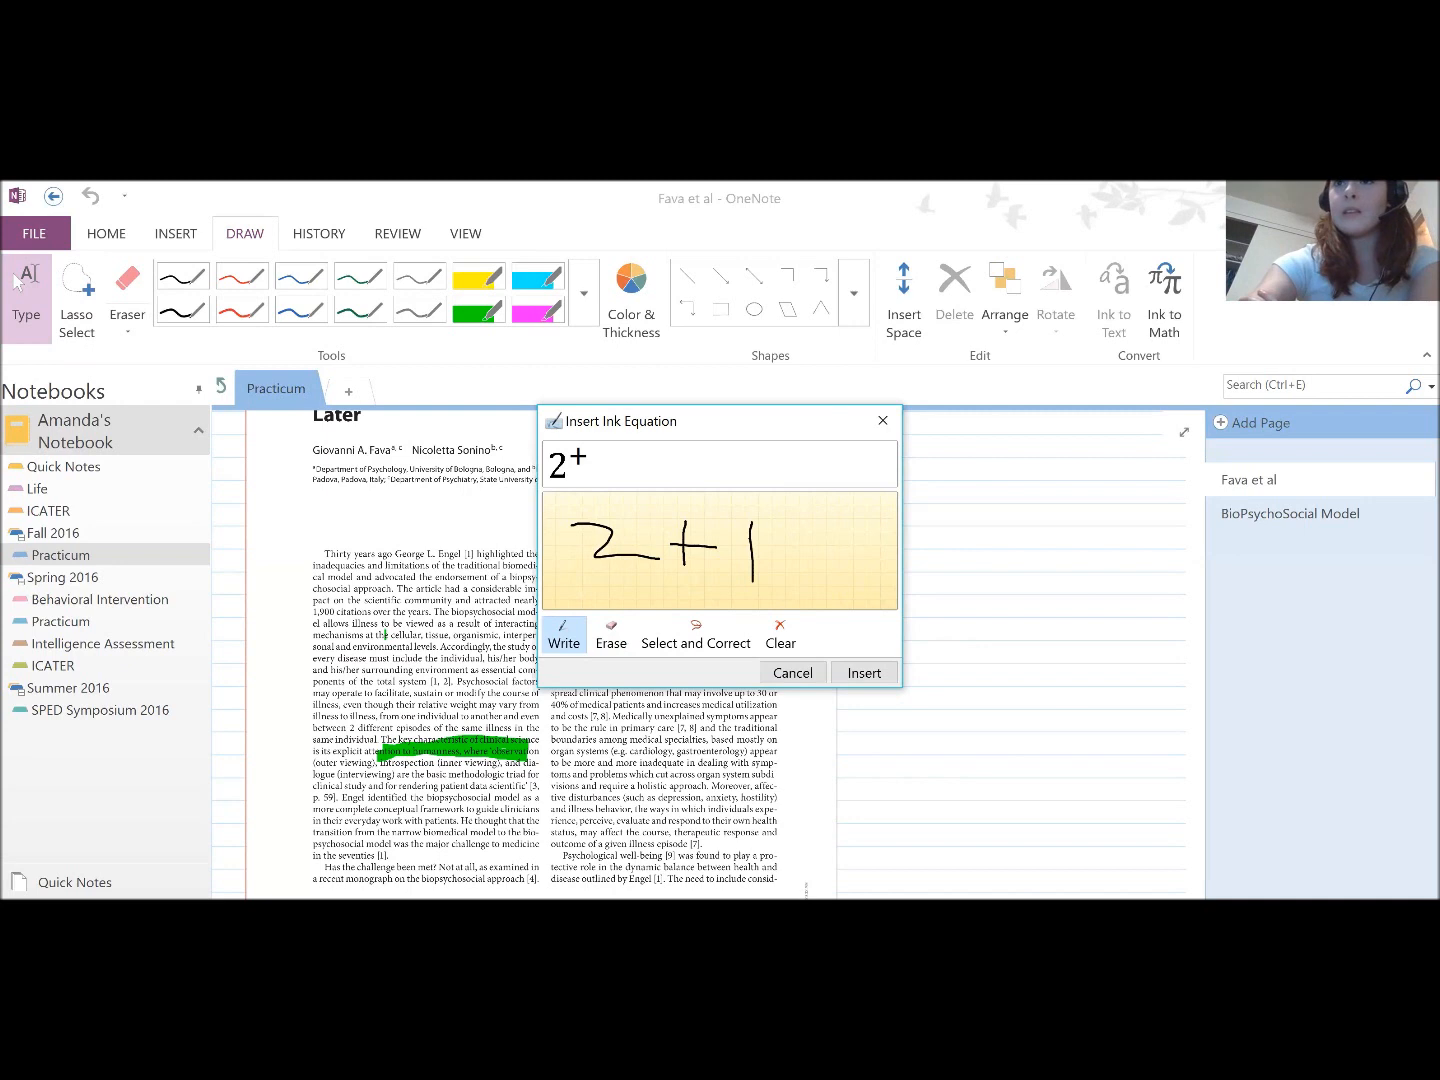
drag(753, 581, 753, 594)
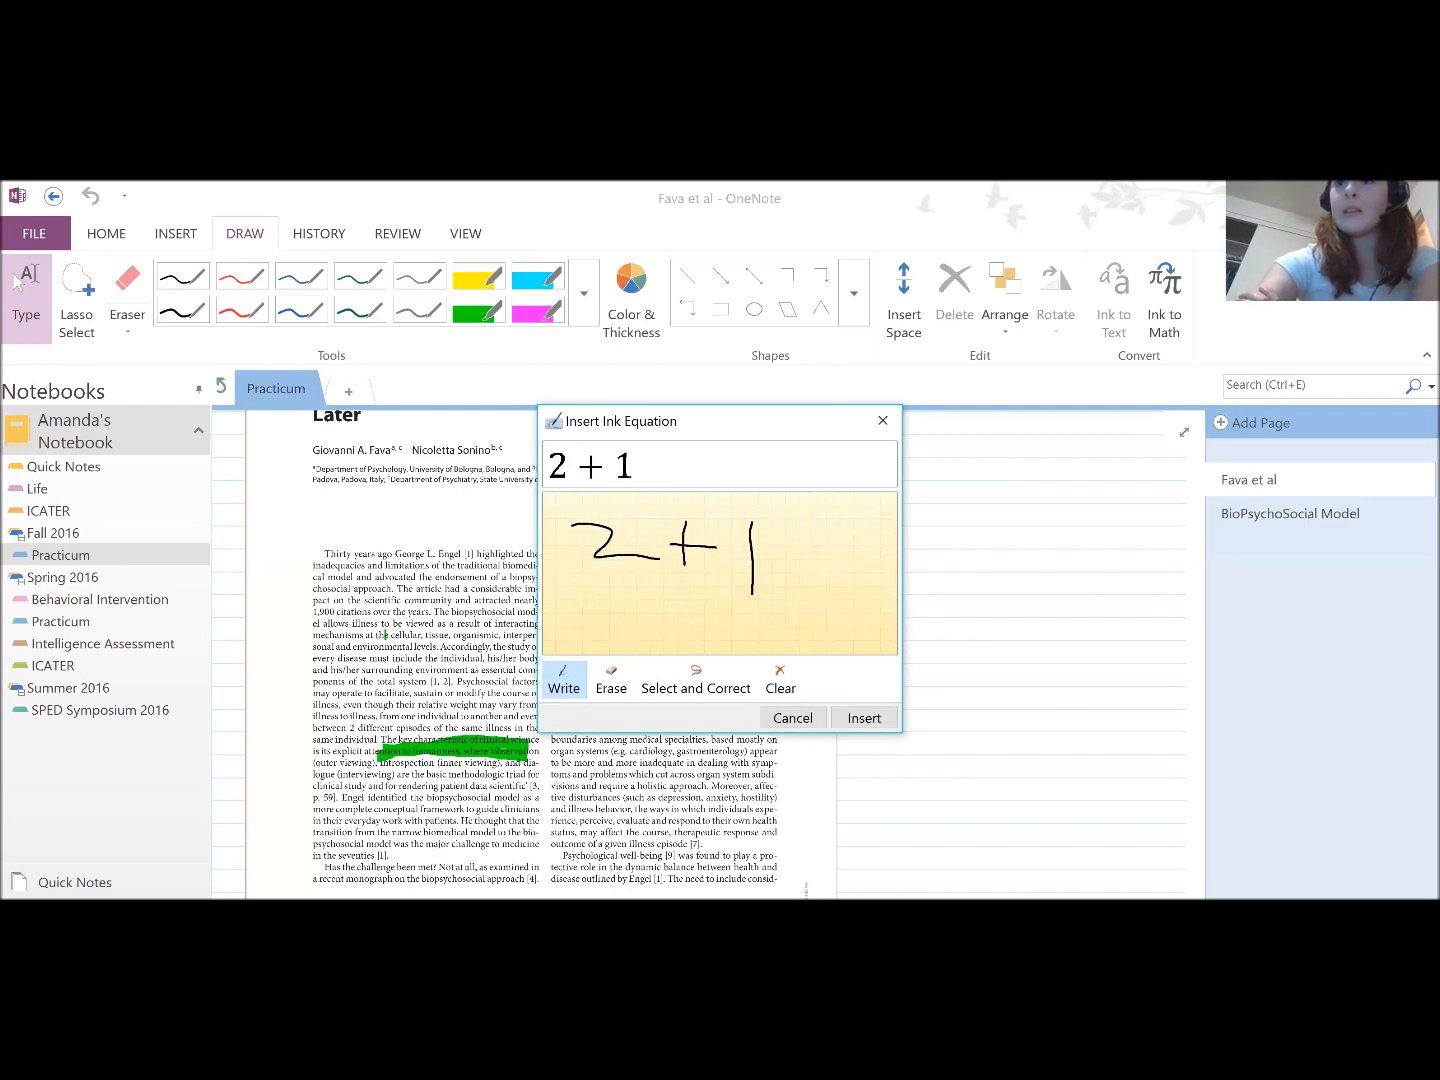
click(855, 719)
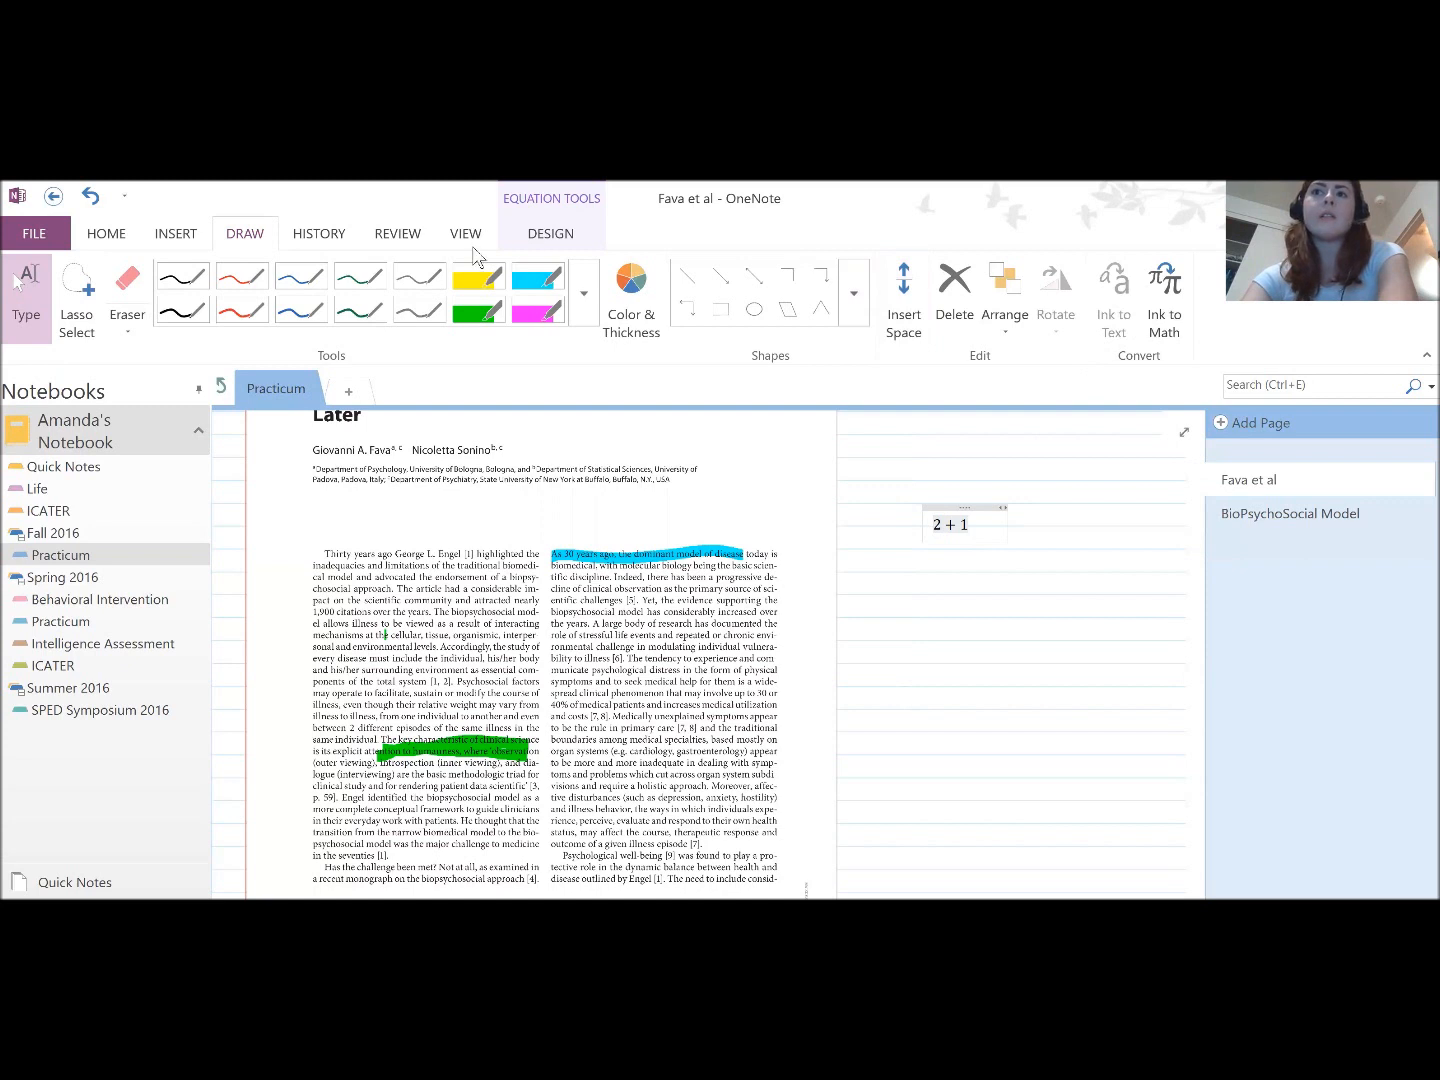
- Examine the gallery of ready-made equations and the list of symbols that can be inserted into notes
click(172, 240)
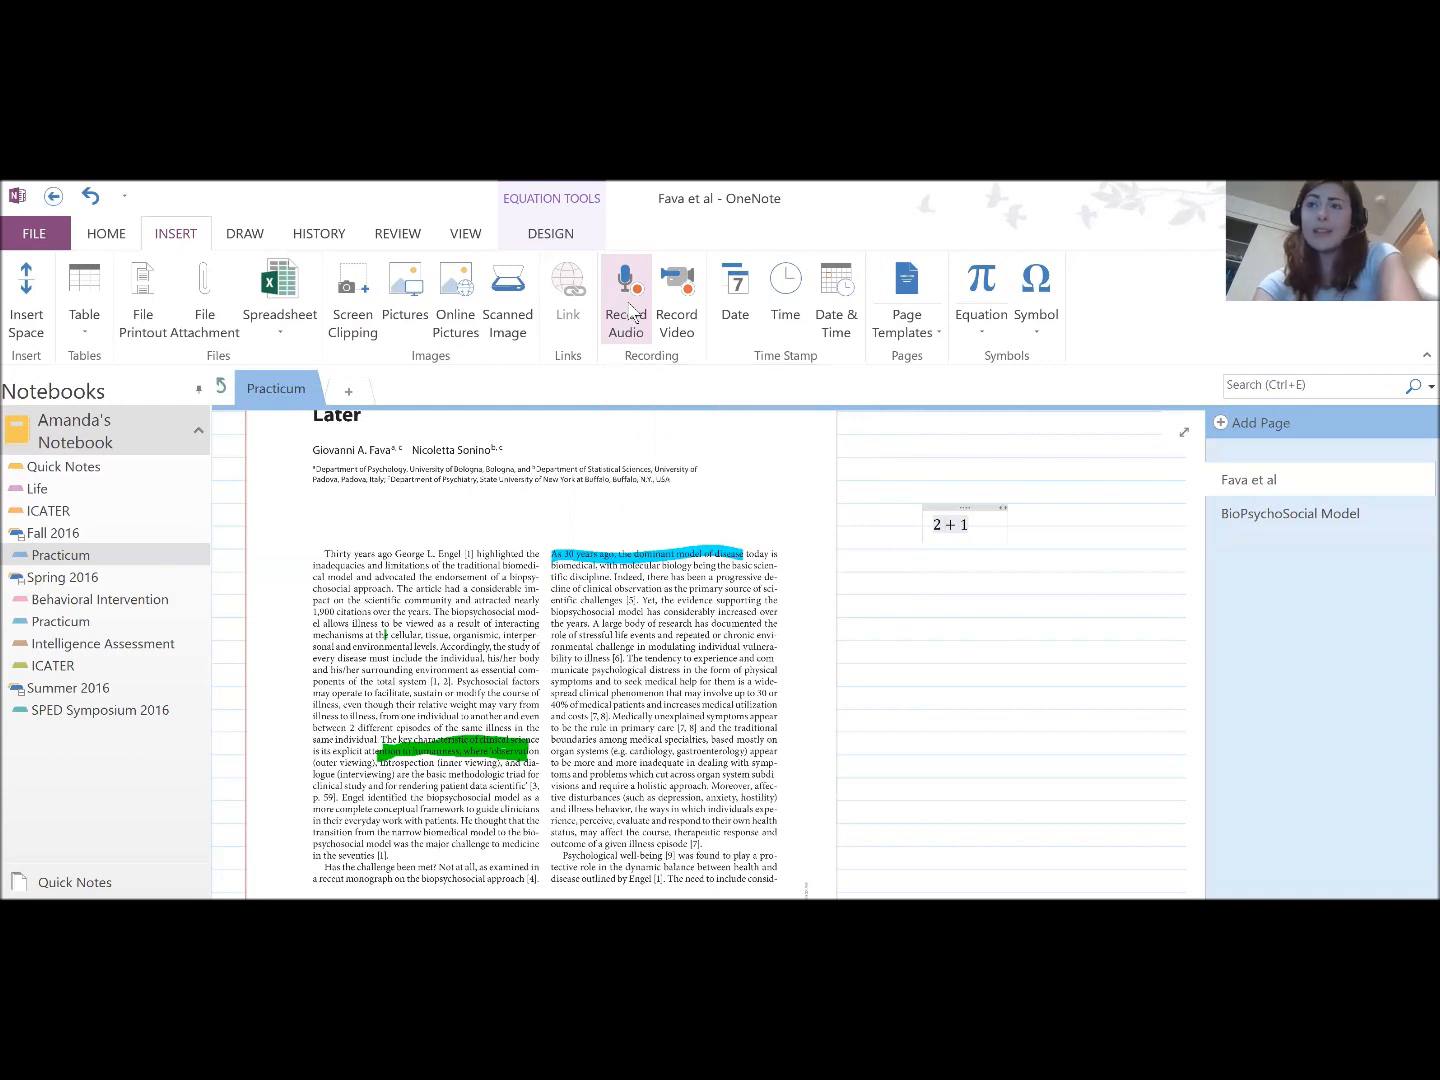
click(979, 330)
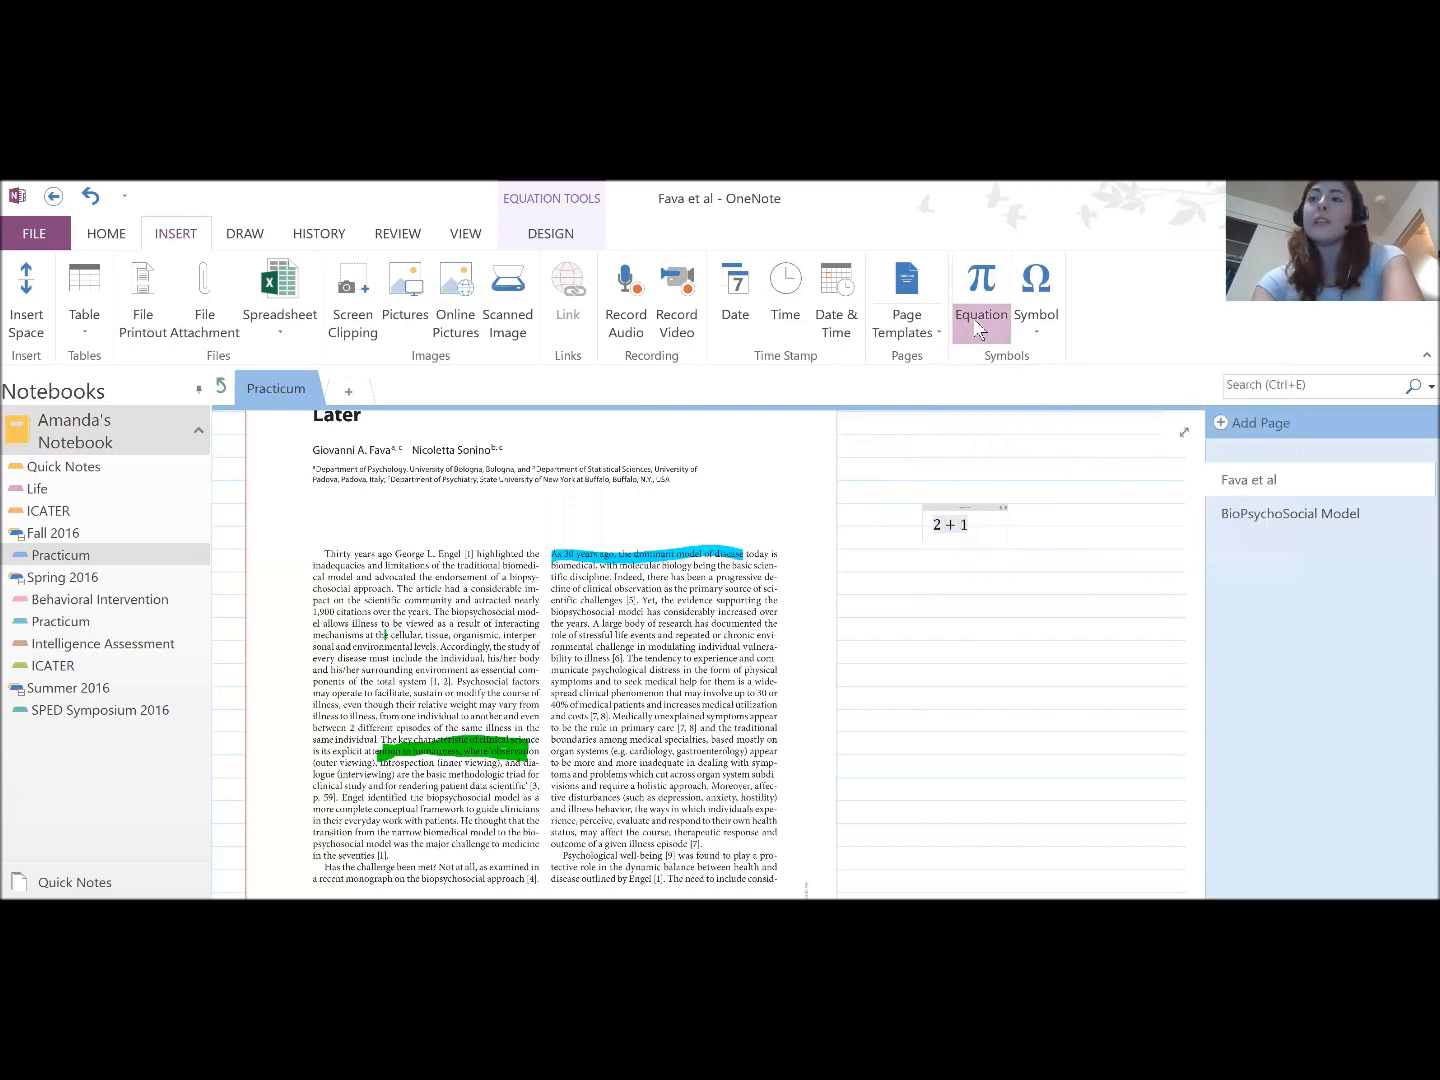
click(979, 330)
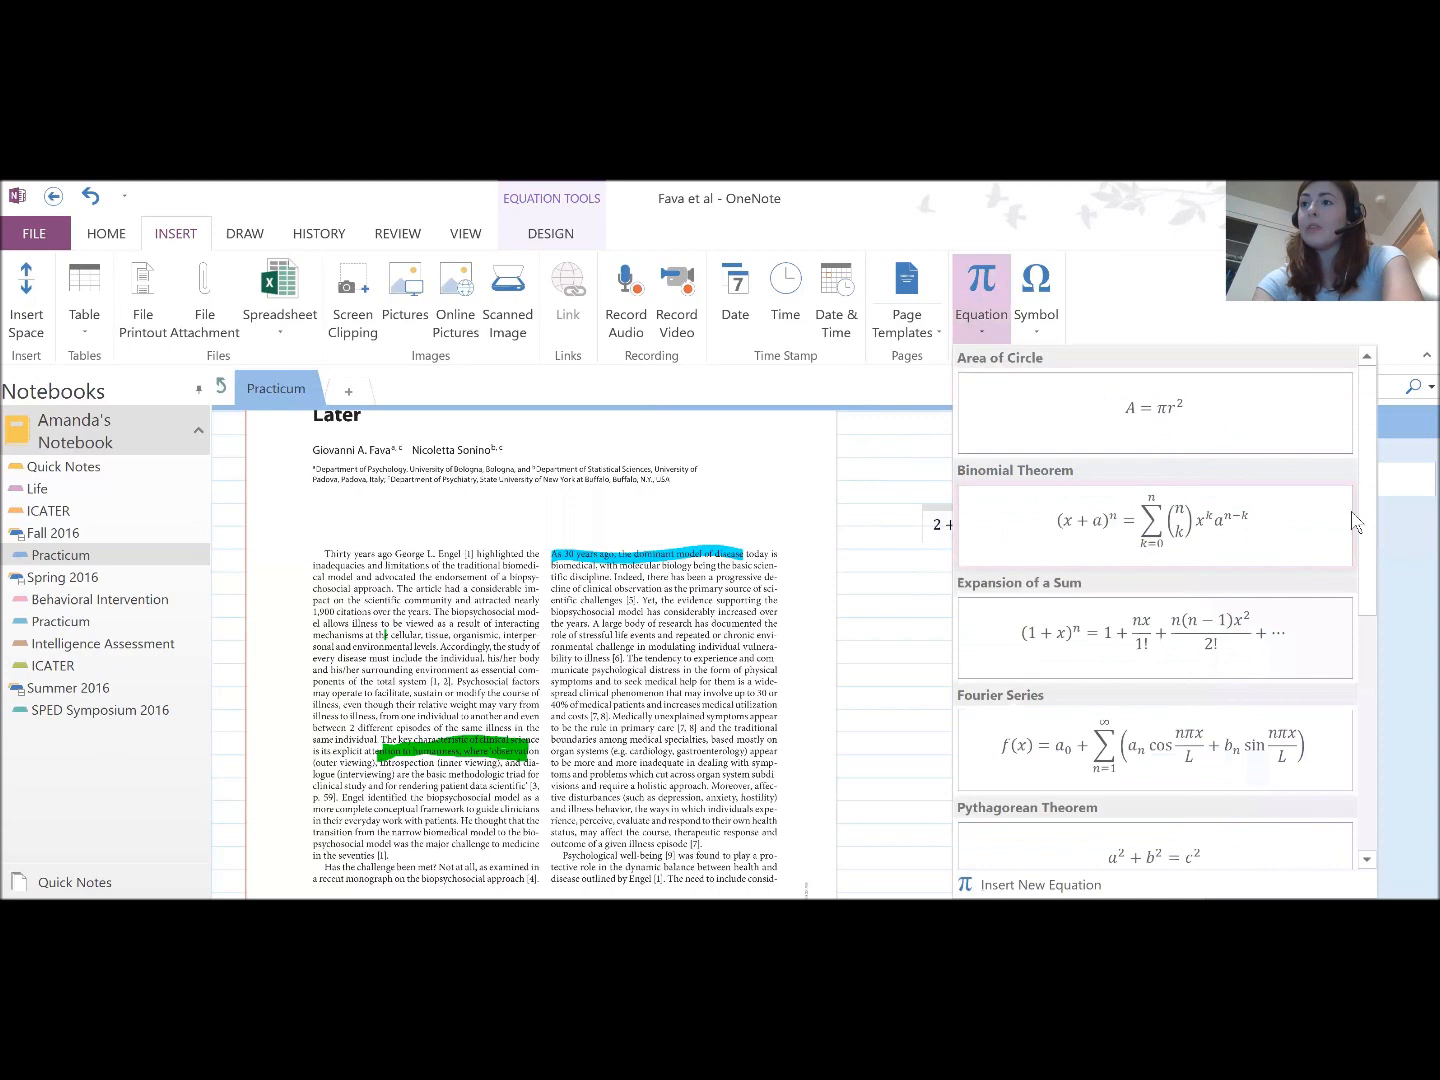
scroll(1355, 553, down, 5)
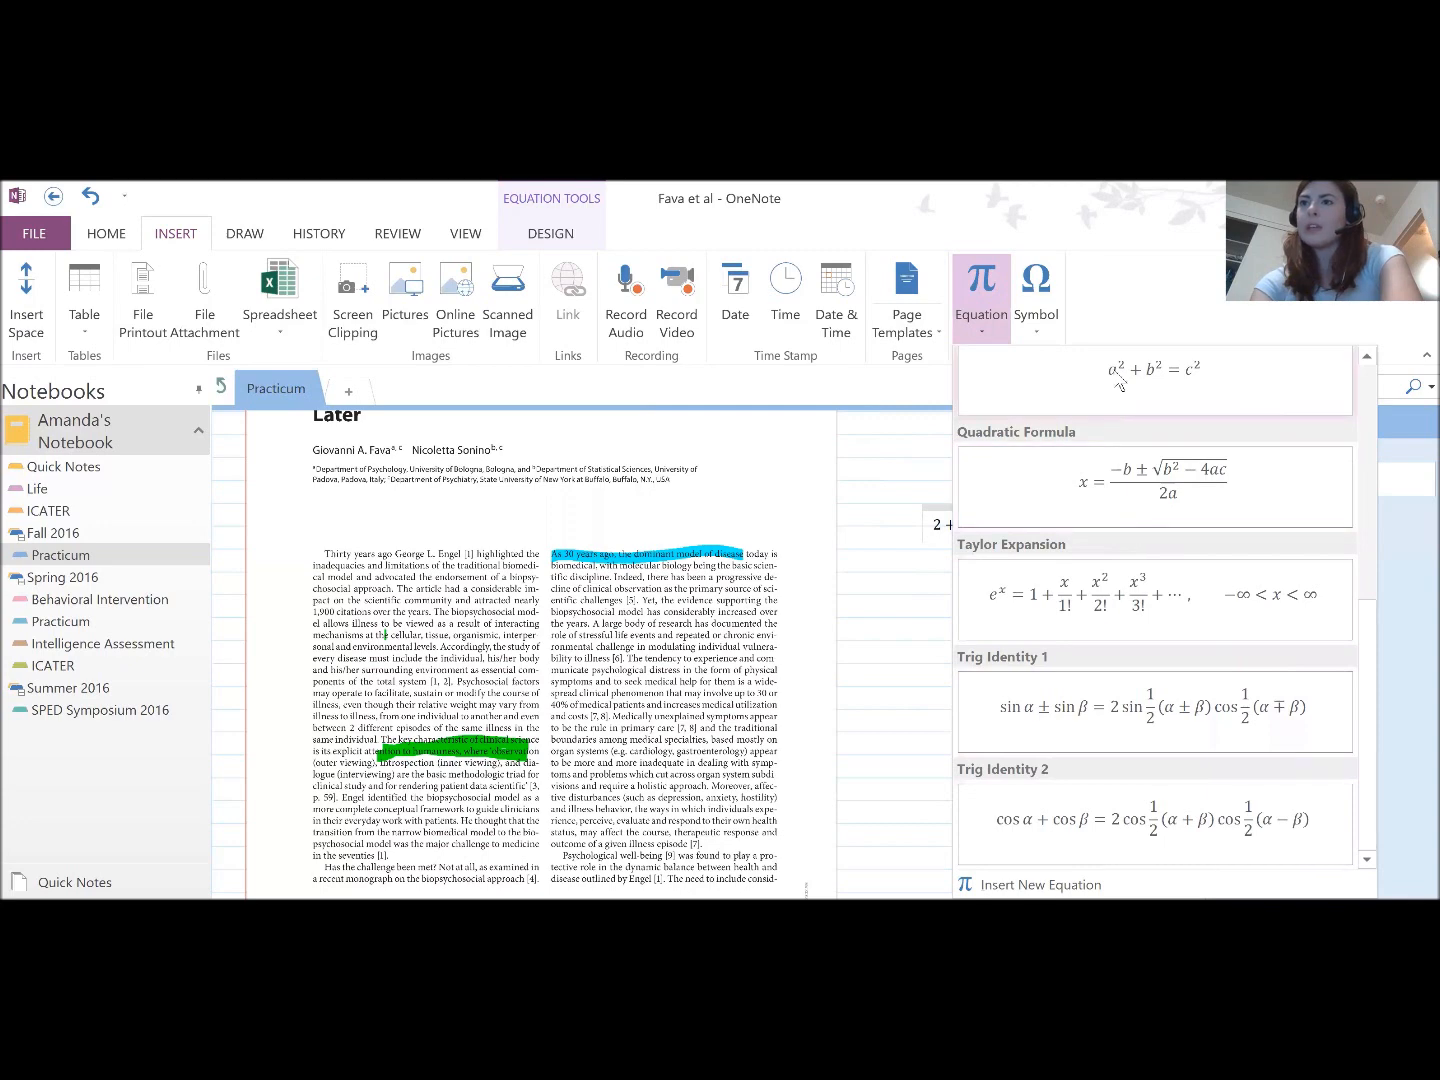
scroll(1373, 598, up, 4)
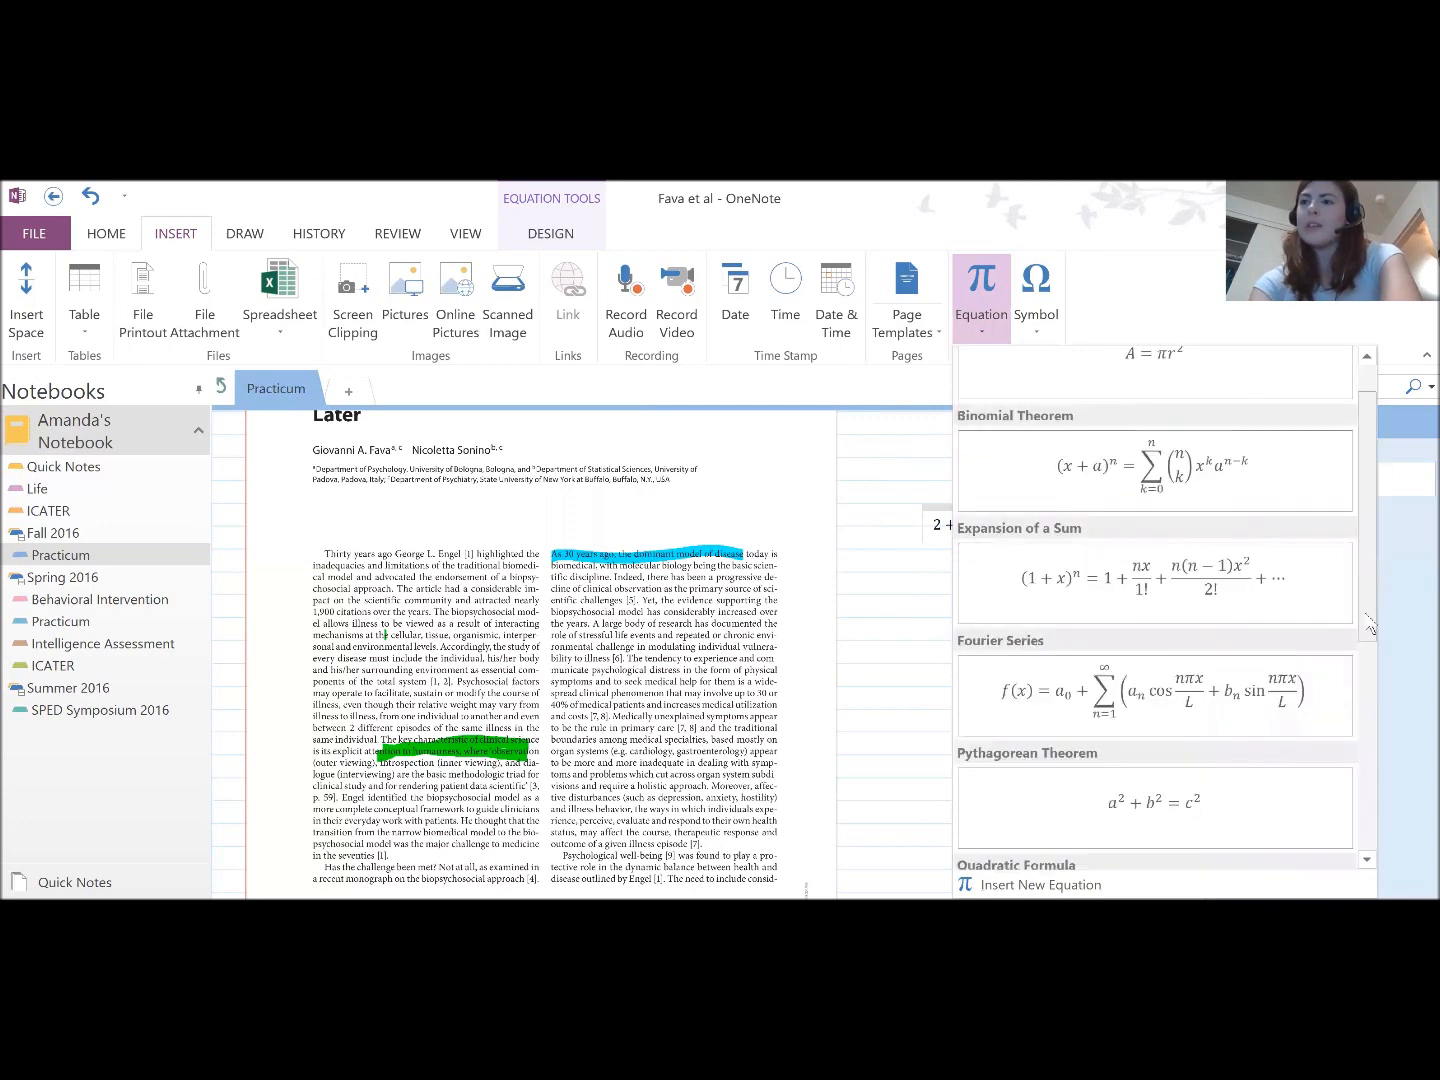
scroll(1368, 625, down, 4)
scroll(1350, 790, down, 1)
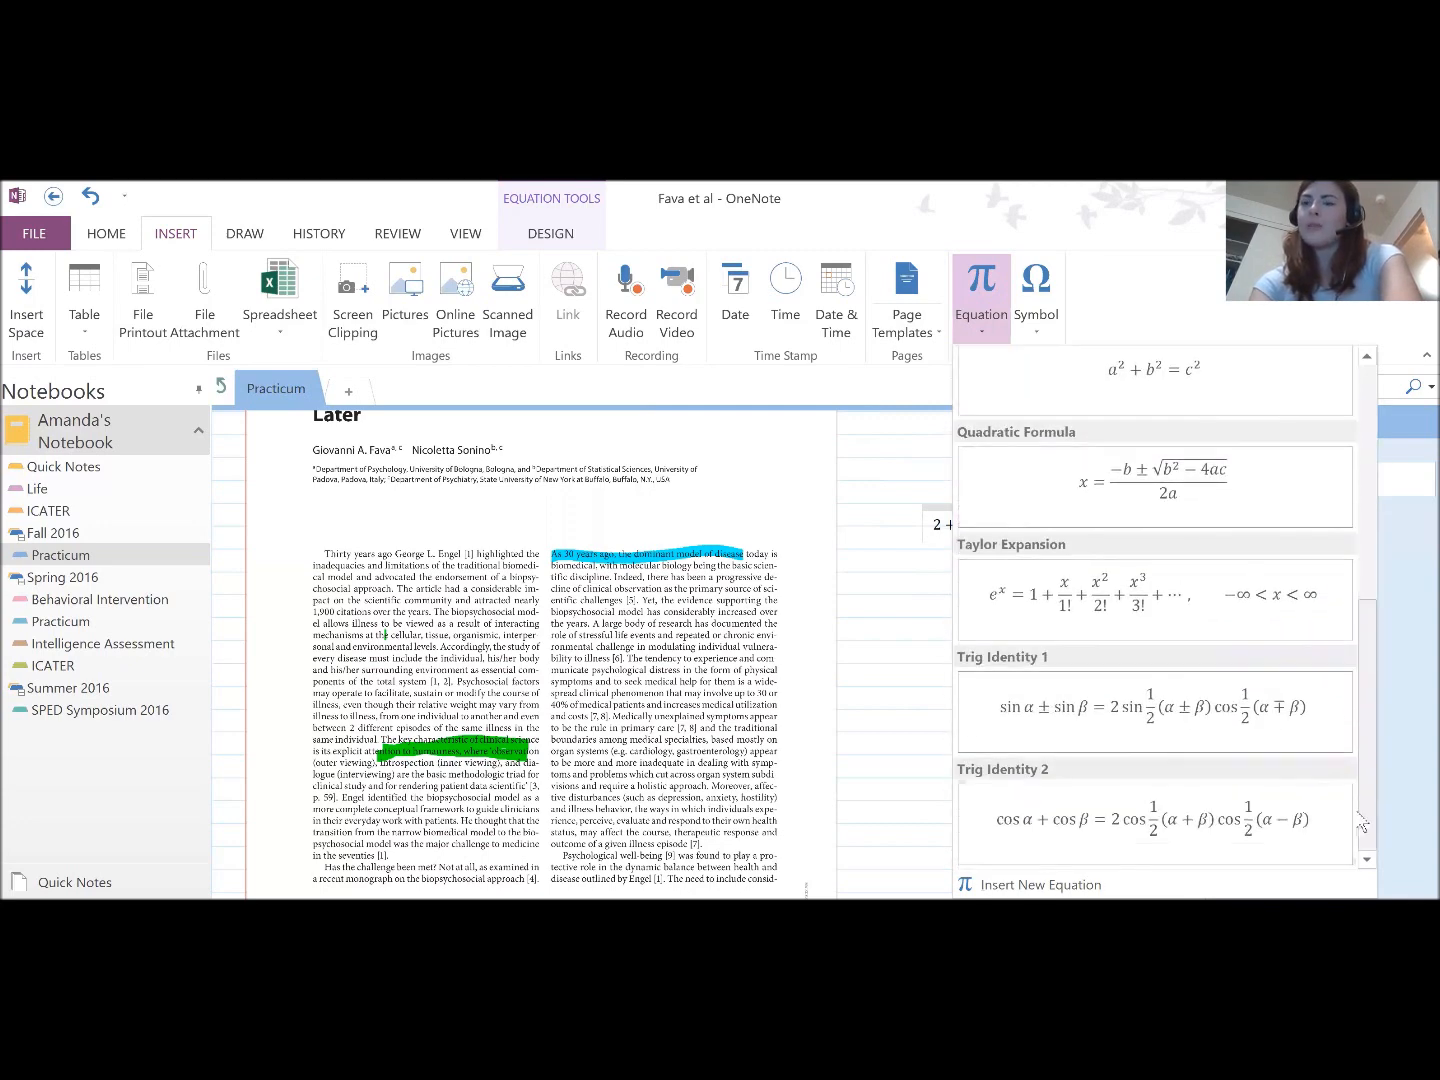
click(895, 685)
click(1042, 338)
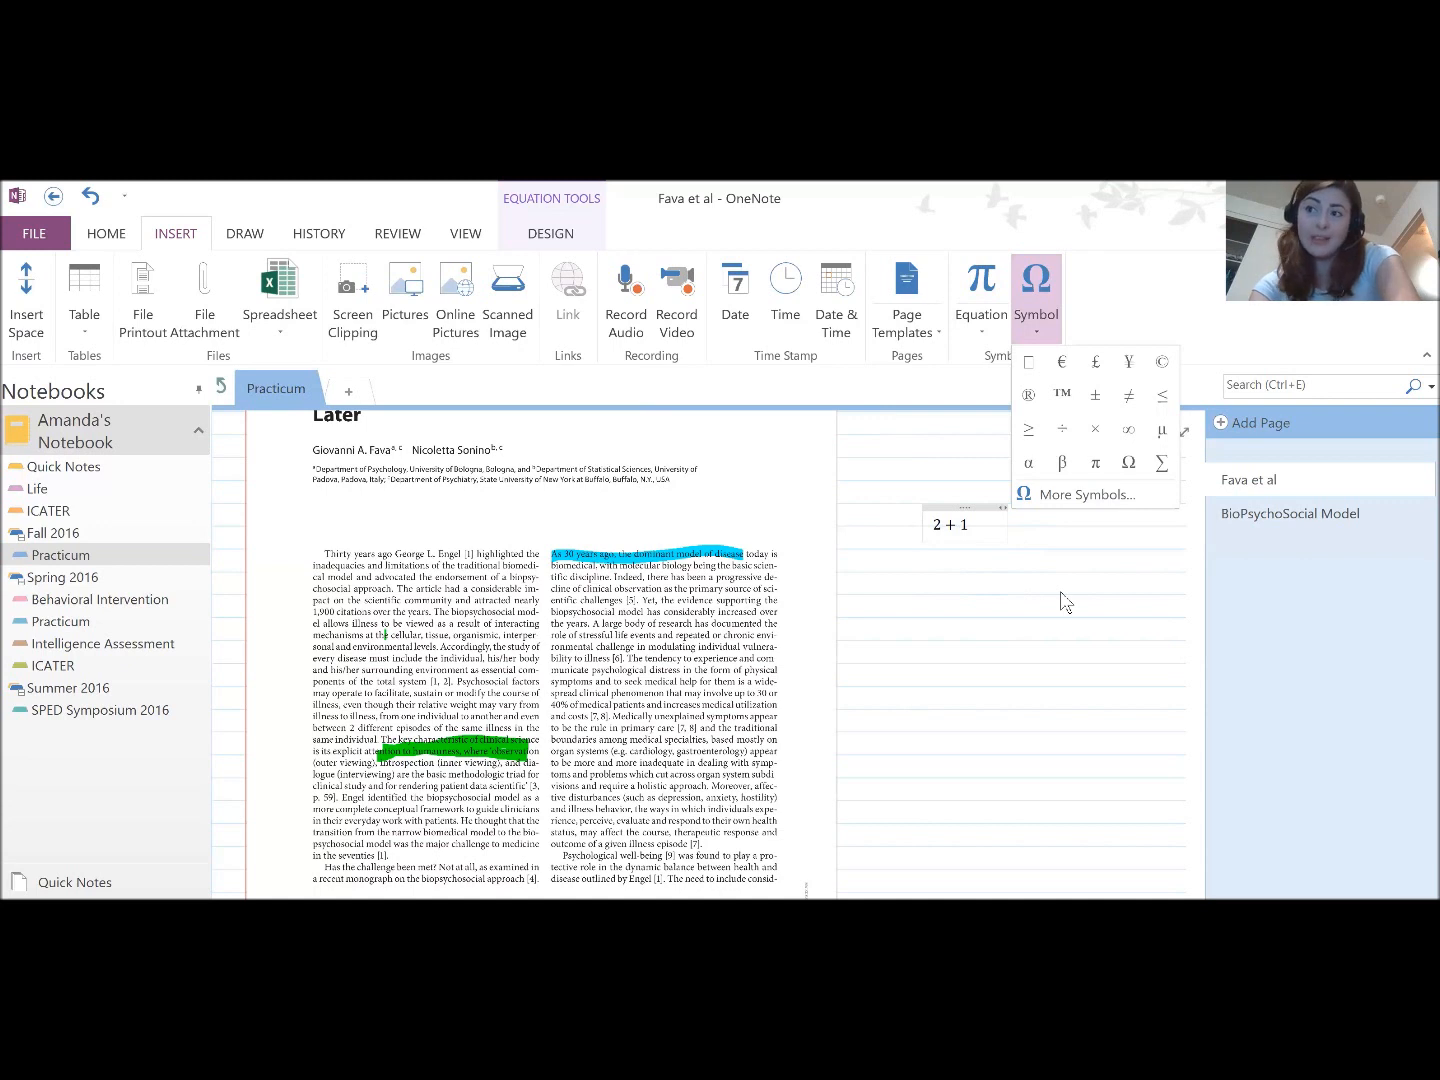
click(1023, 677)
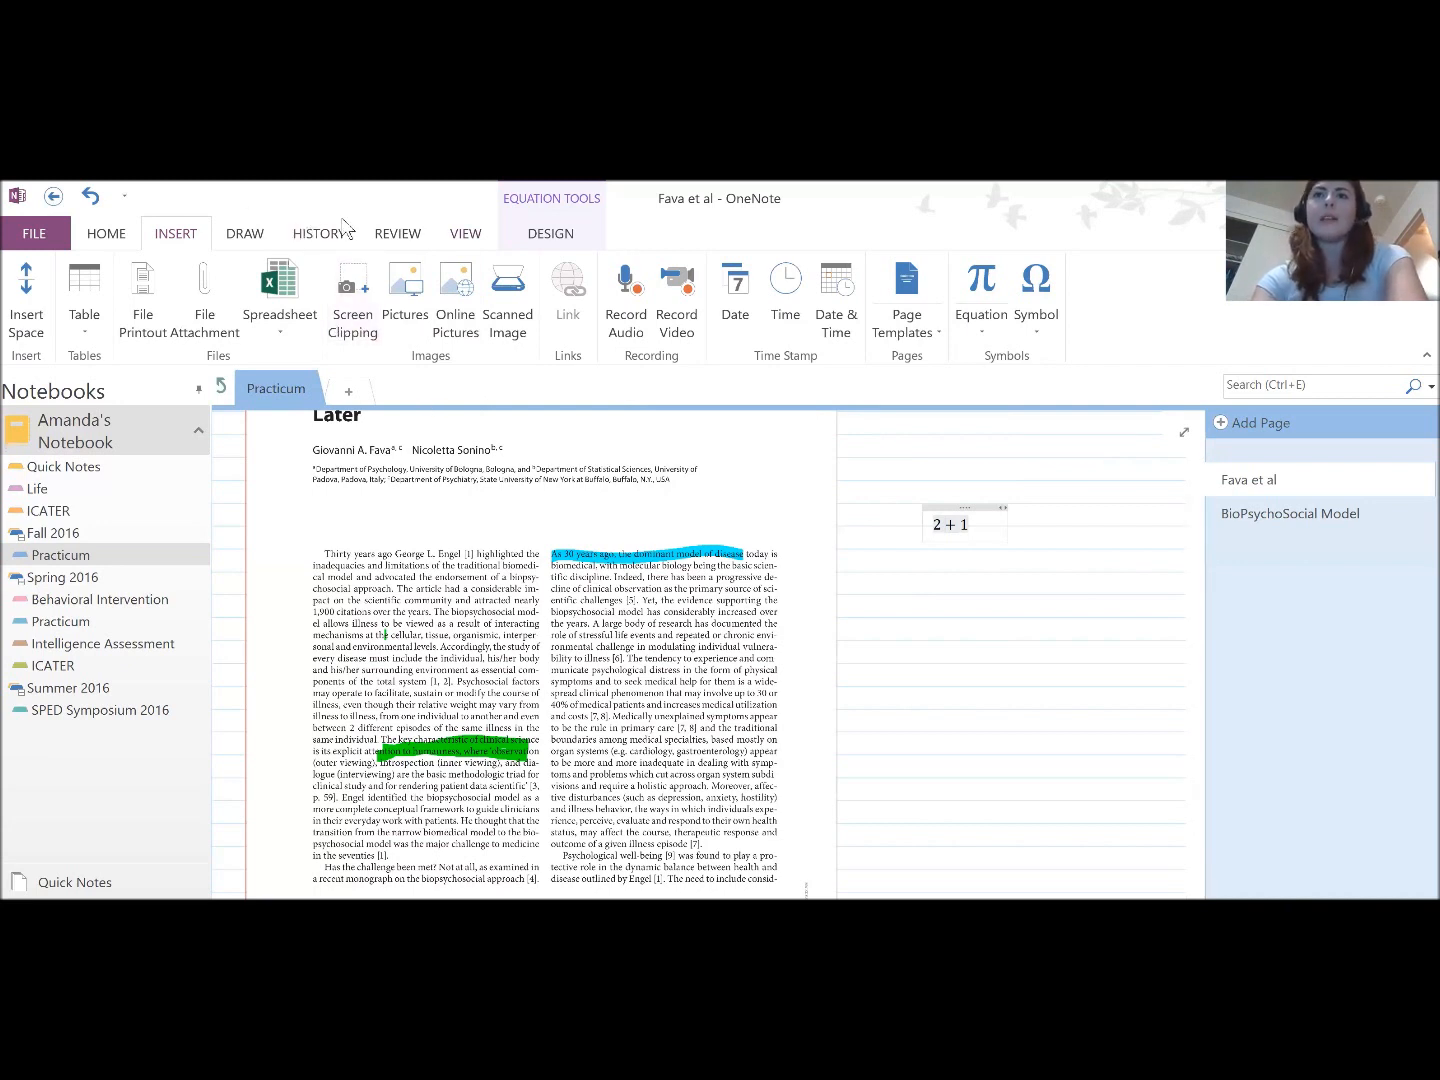
- Look over the drawing, history and review tools, including the translation options
click(241, 236)
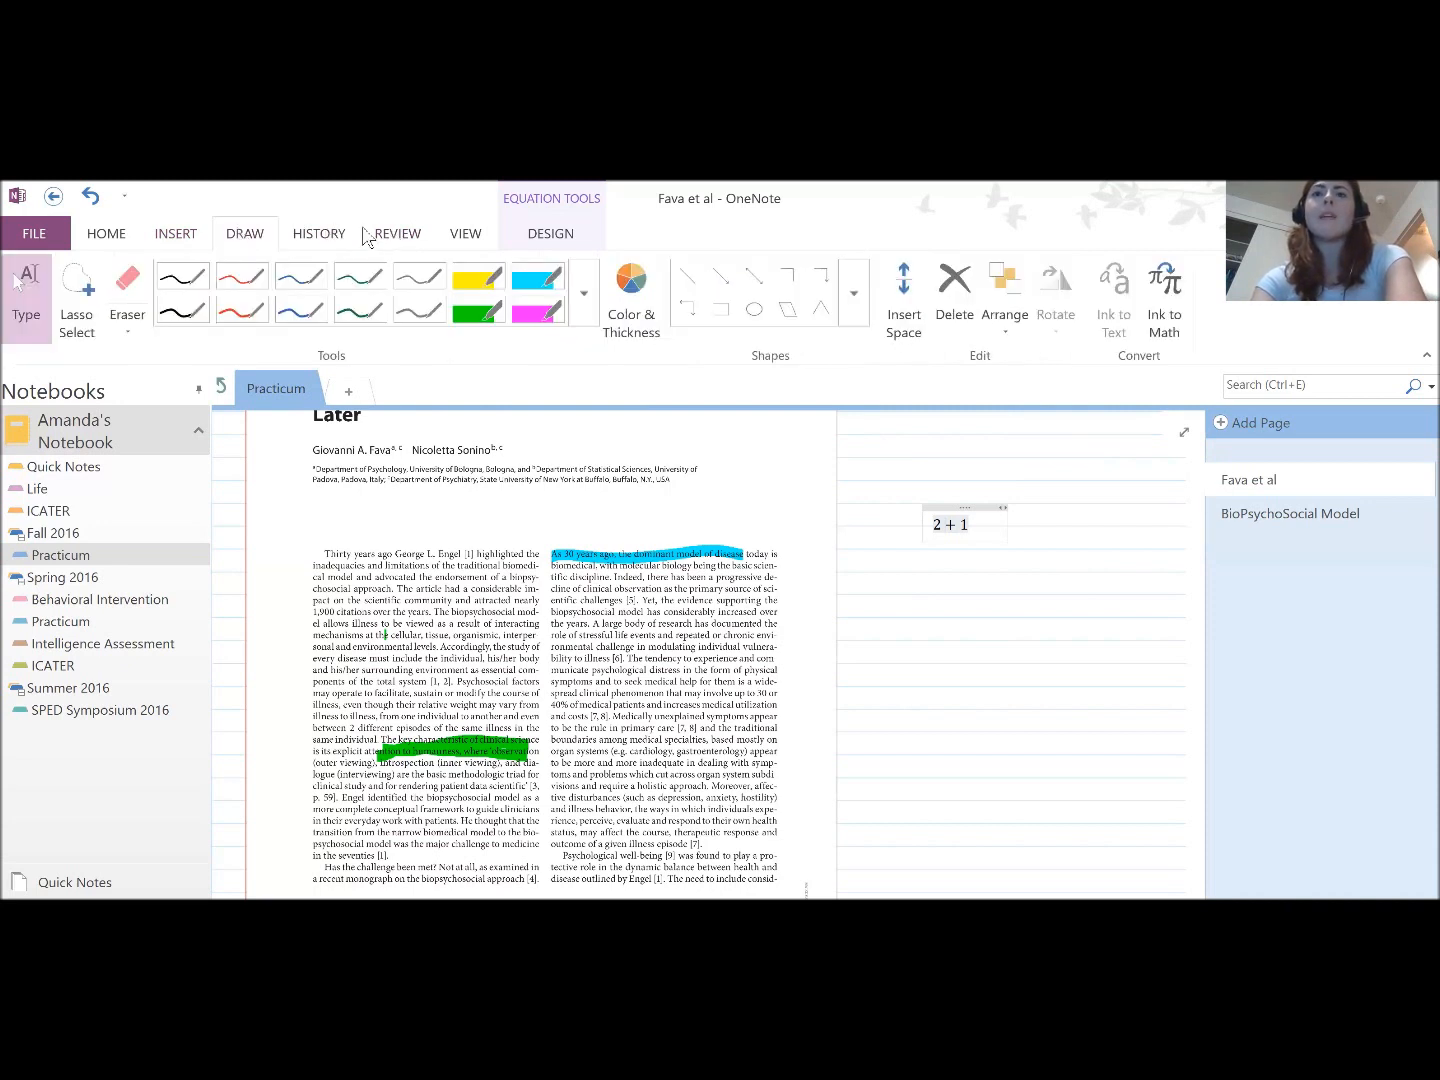
click(343, 236)
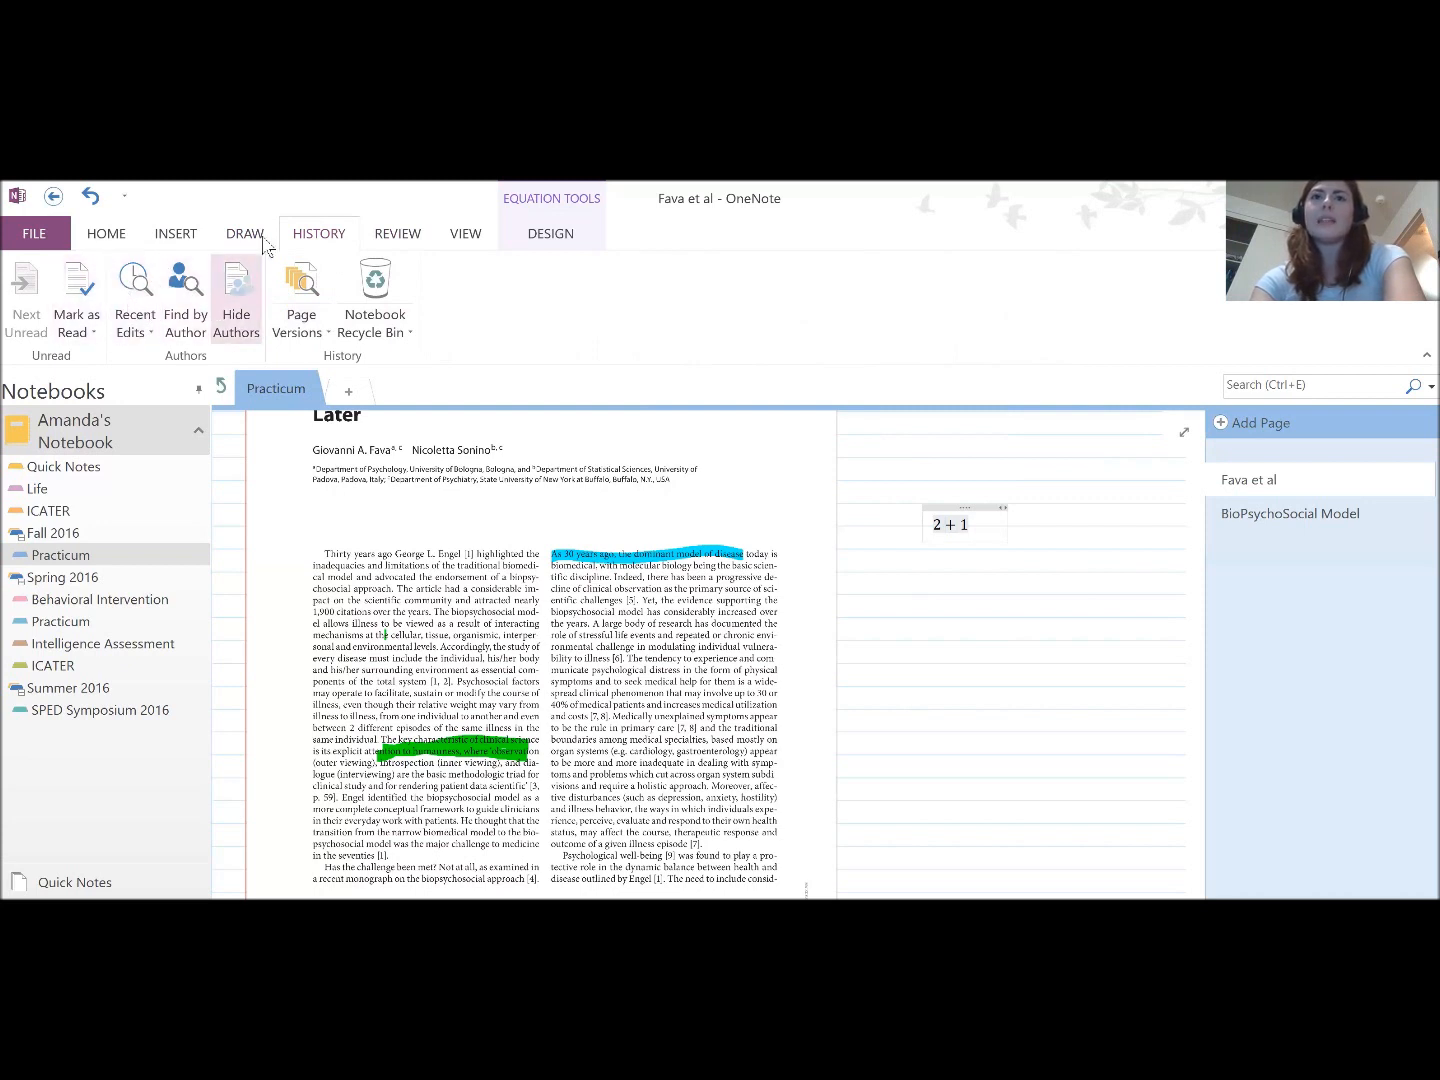
click(408, 237)
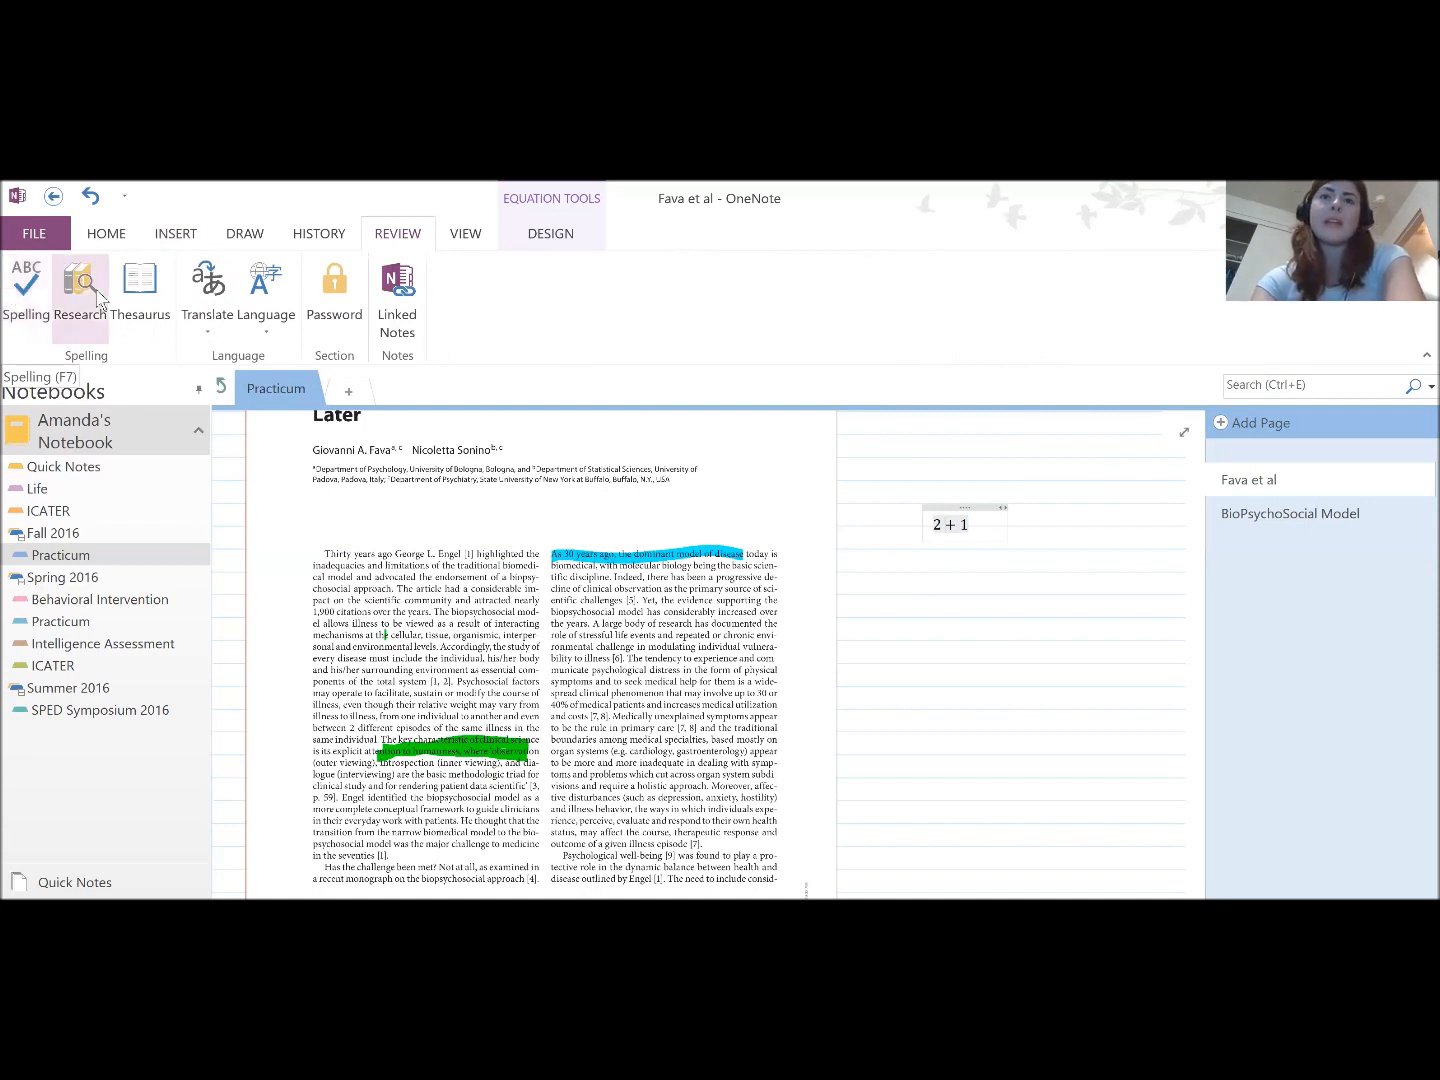
click(219, 308)
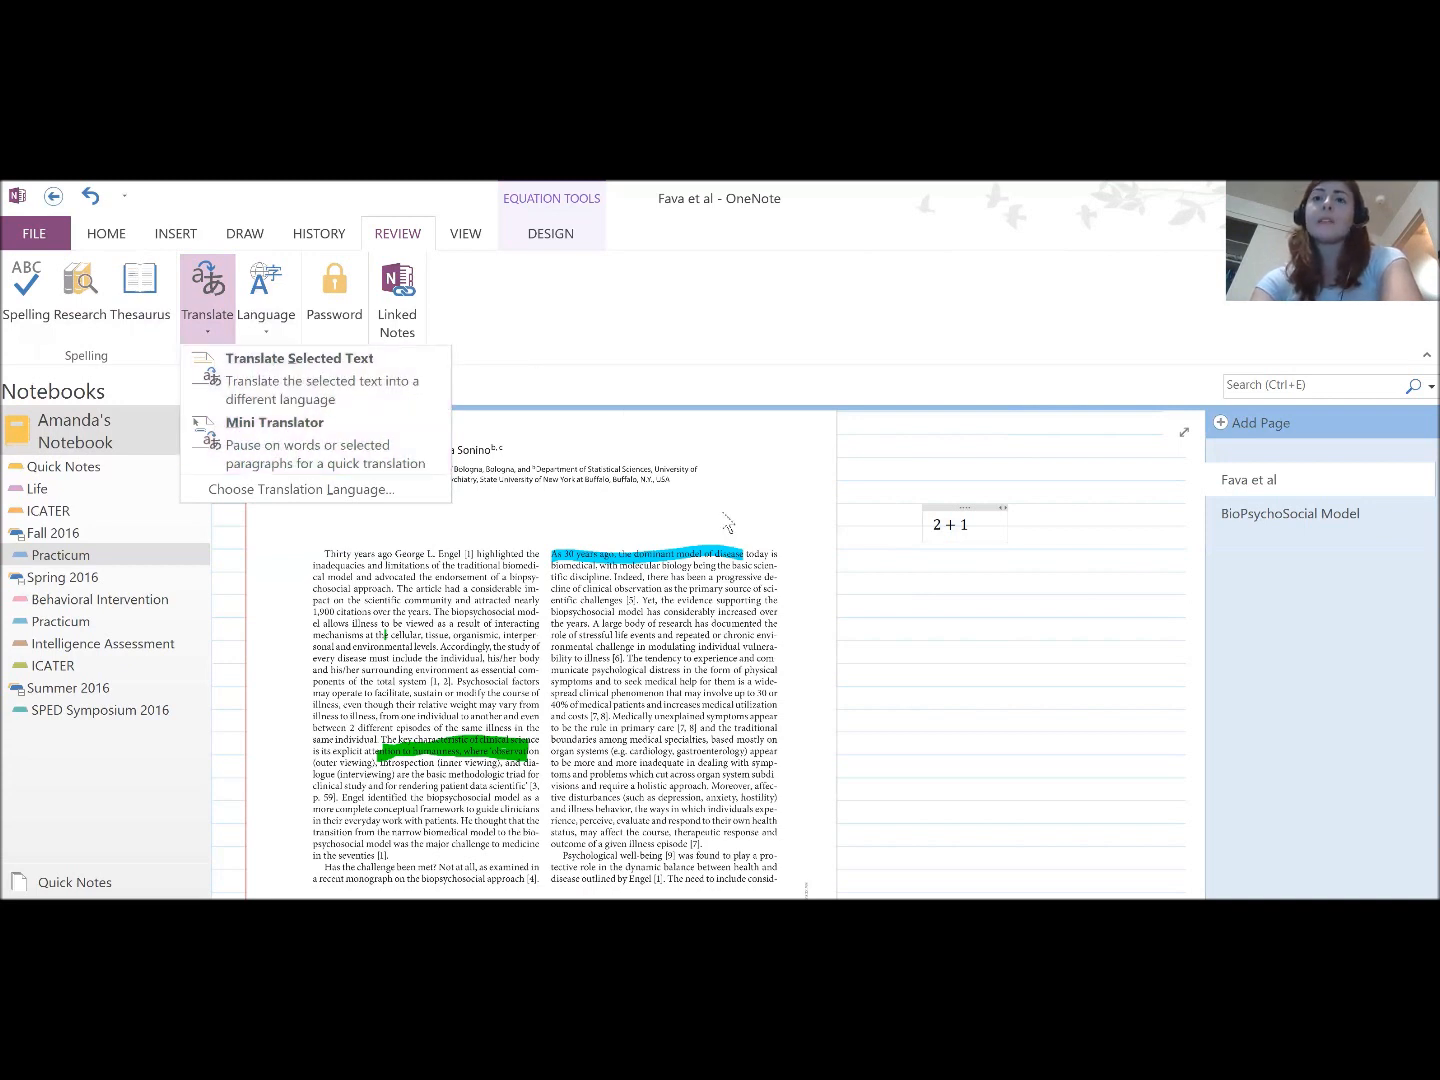
click(500, 240)
- Zoom the article page in to 125%
click(470, 236)
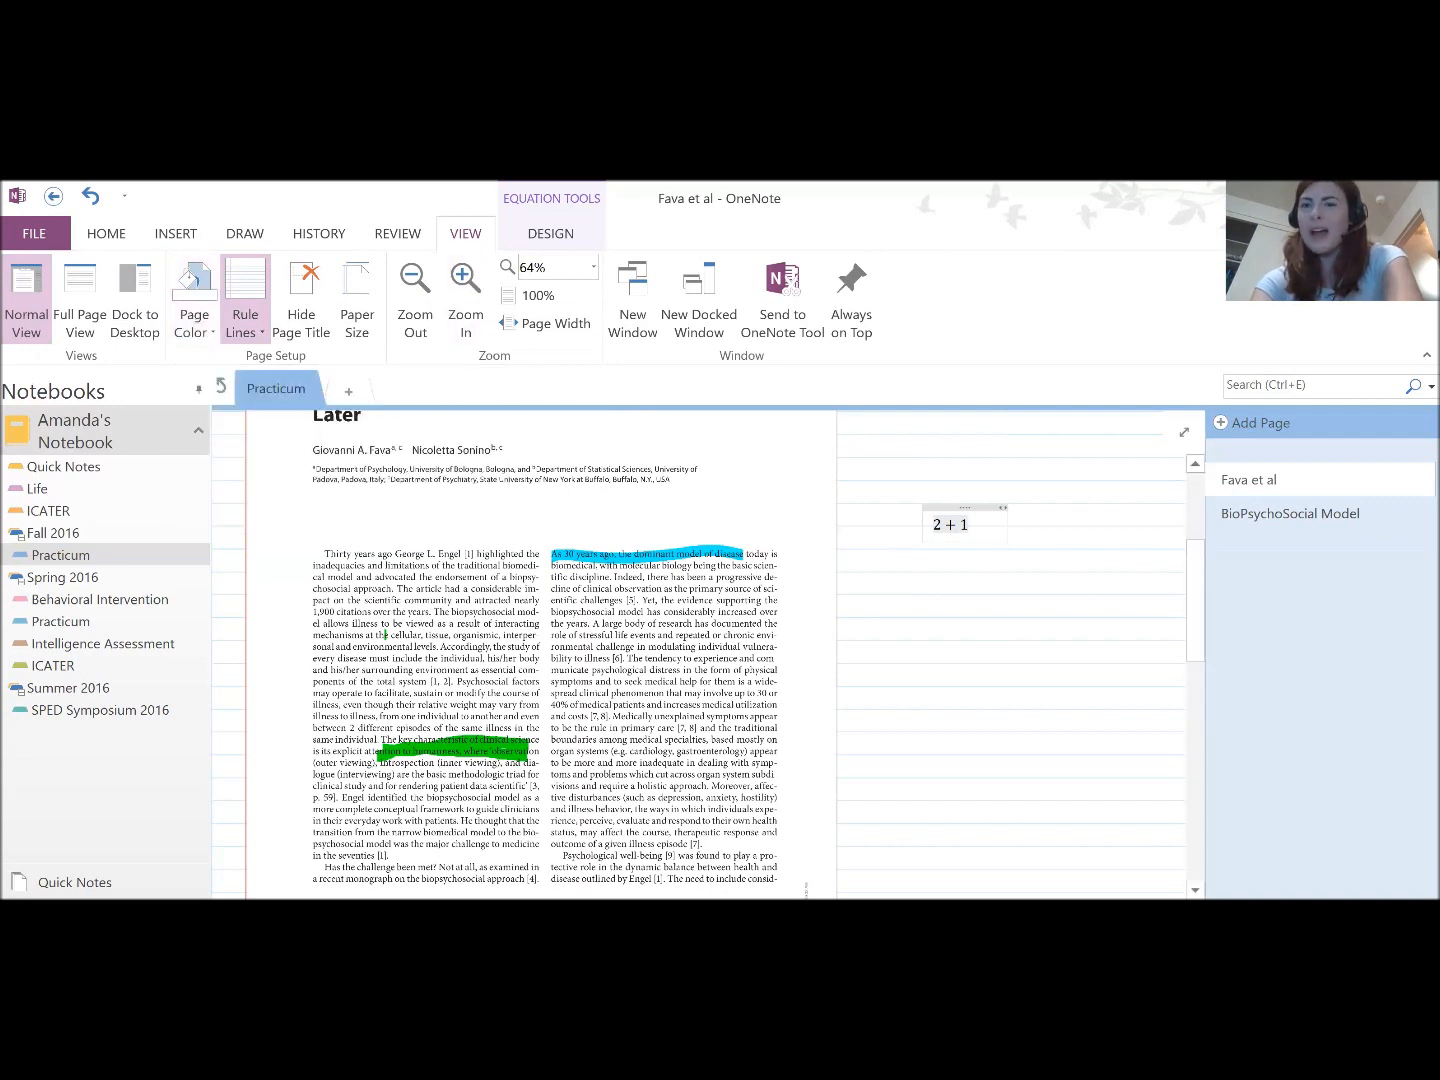
click(467, 327)
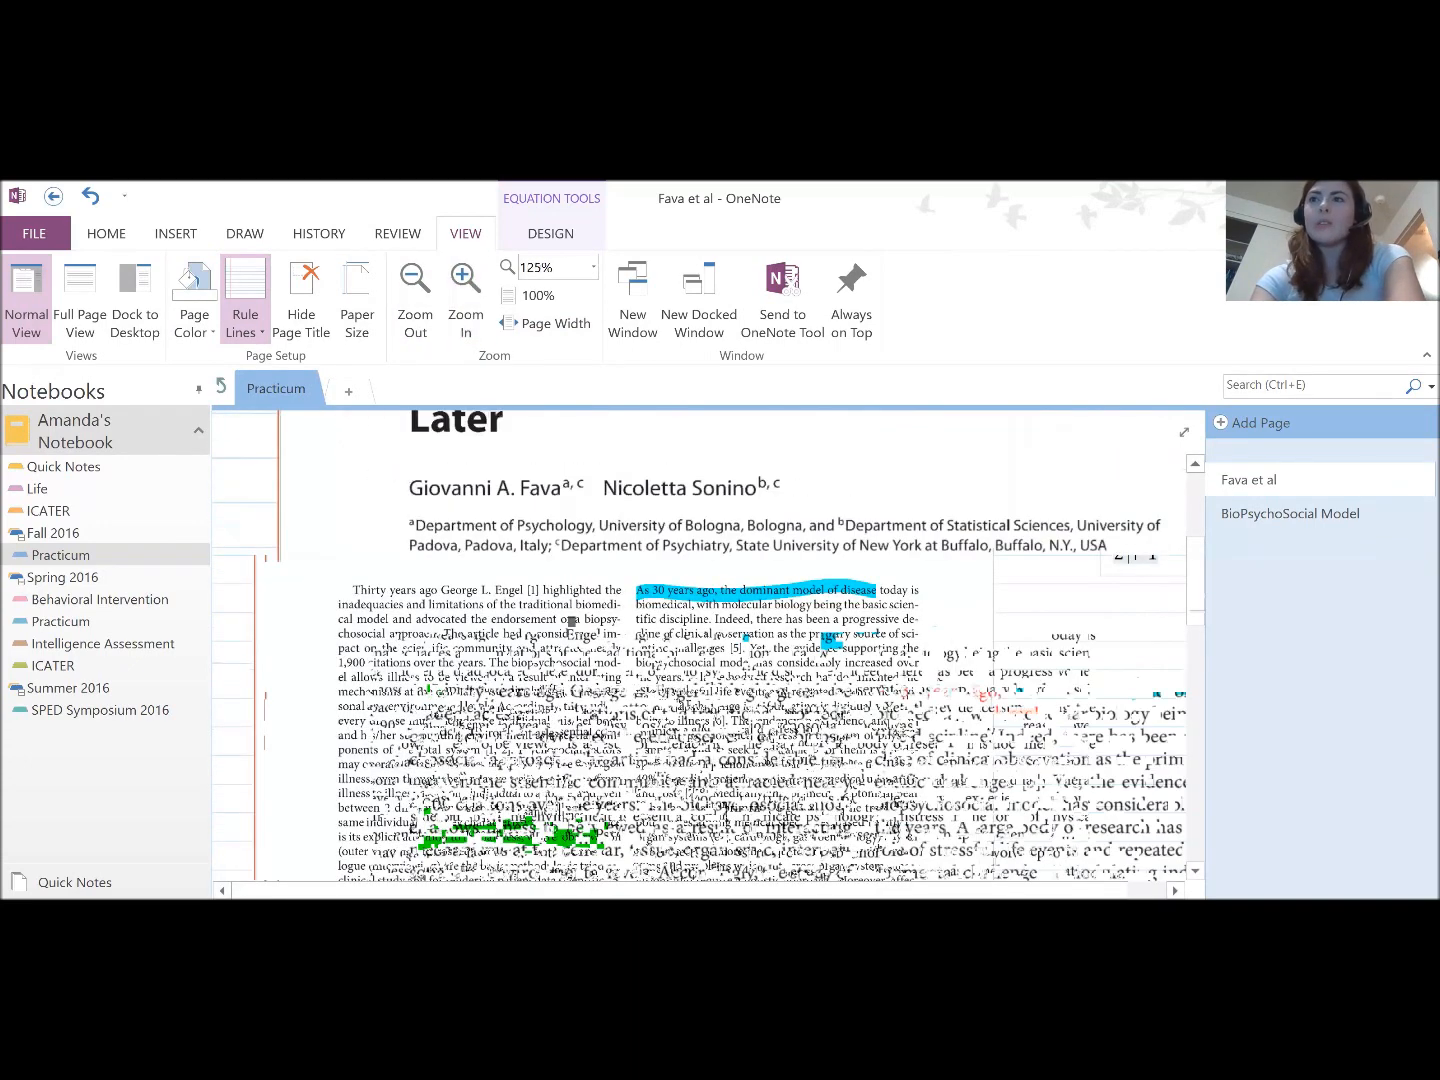
drag(1197, 564, 1181, 595)
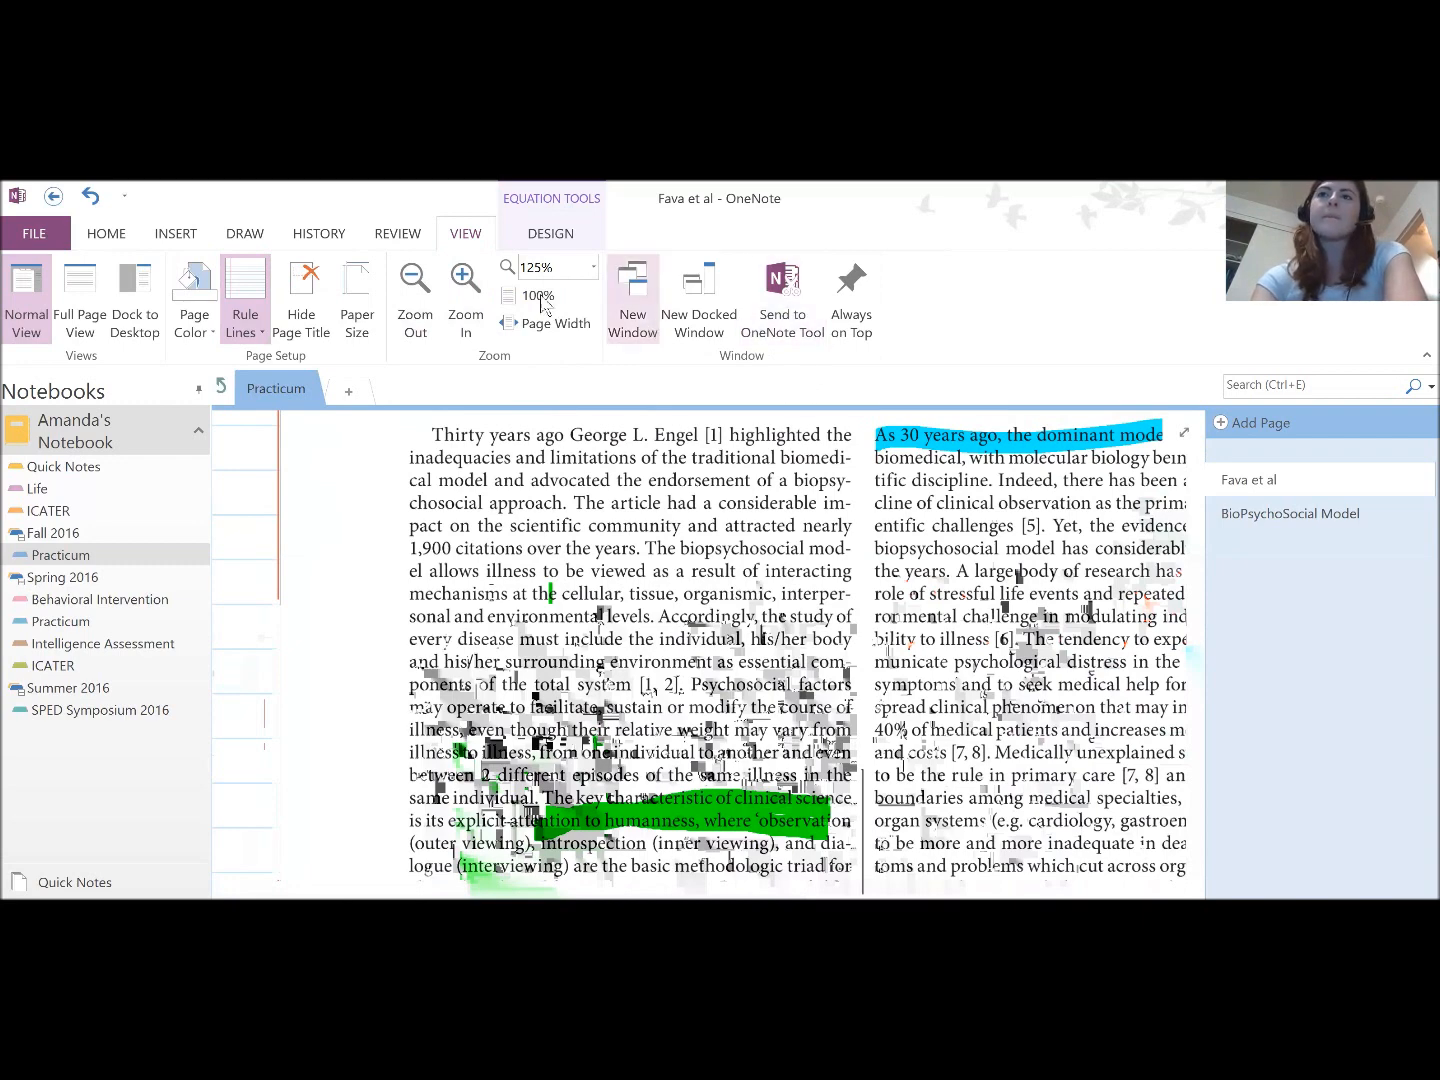
- Look over the equation design tools and the inserted equation beside the article
click(551, 235)
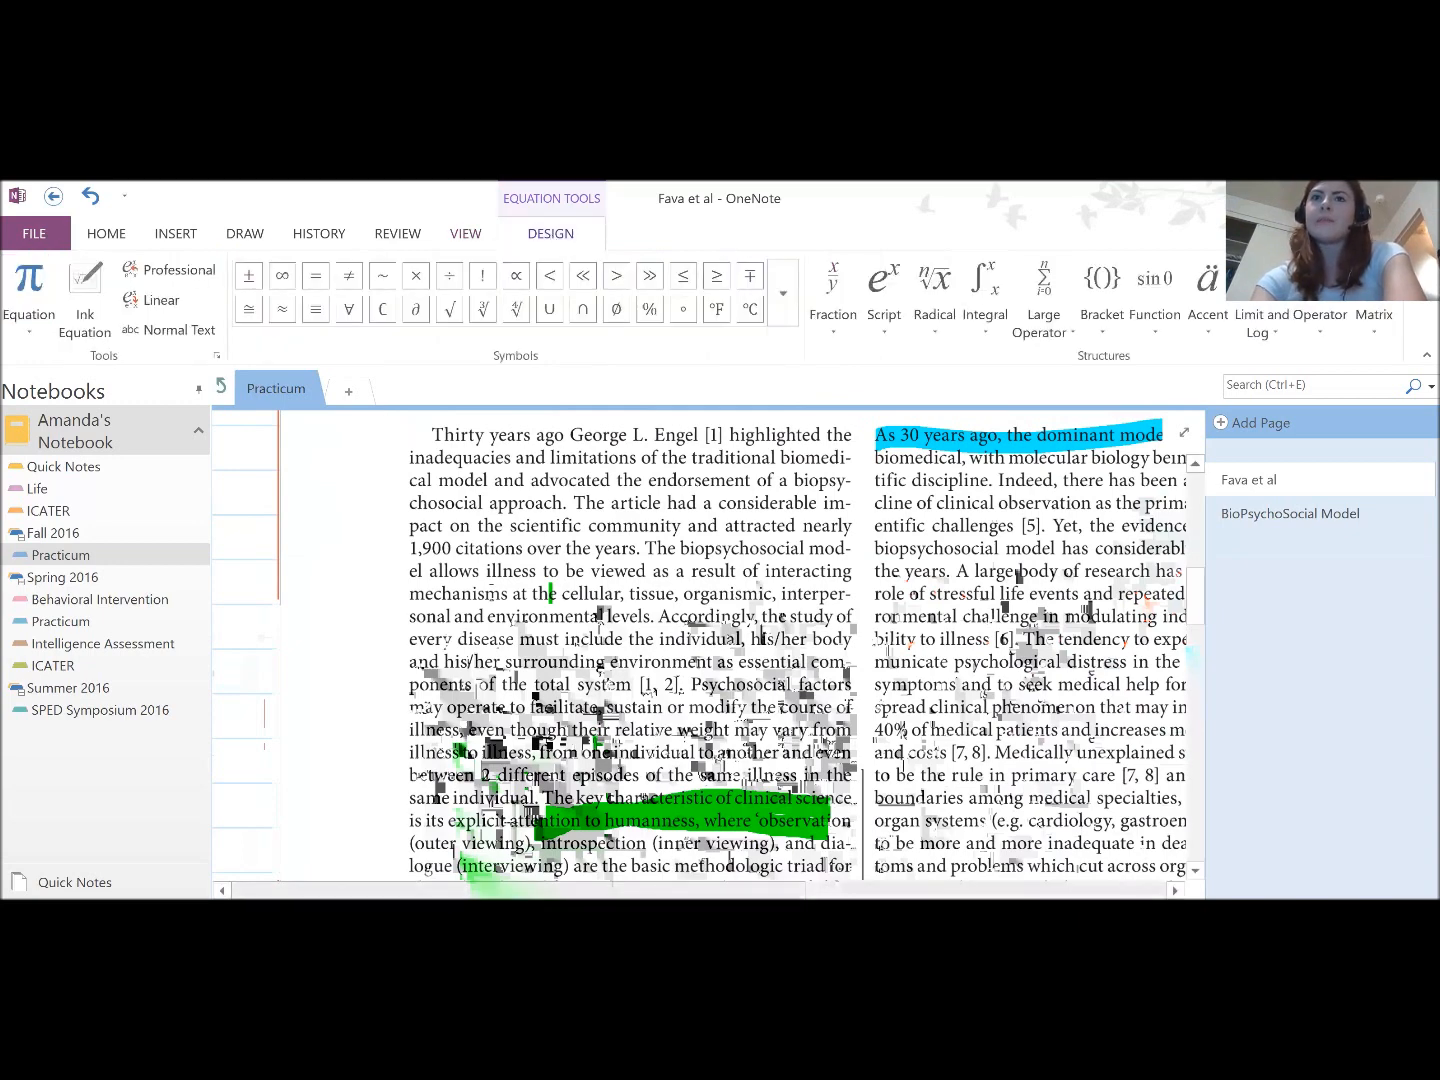
scroll(1208, 573, right, 5)
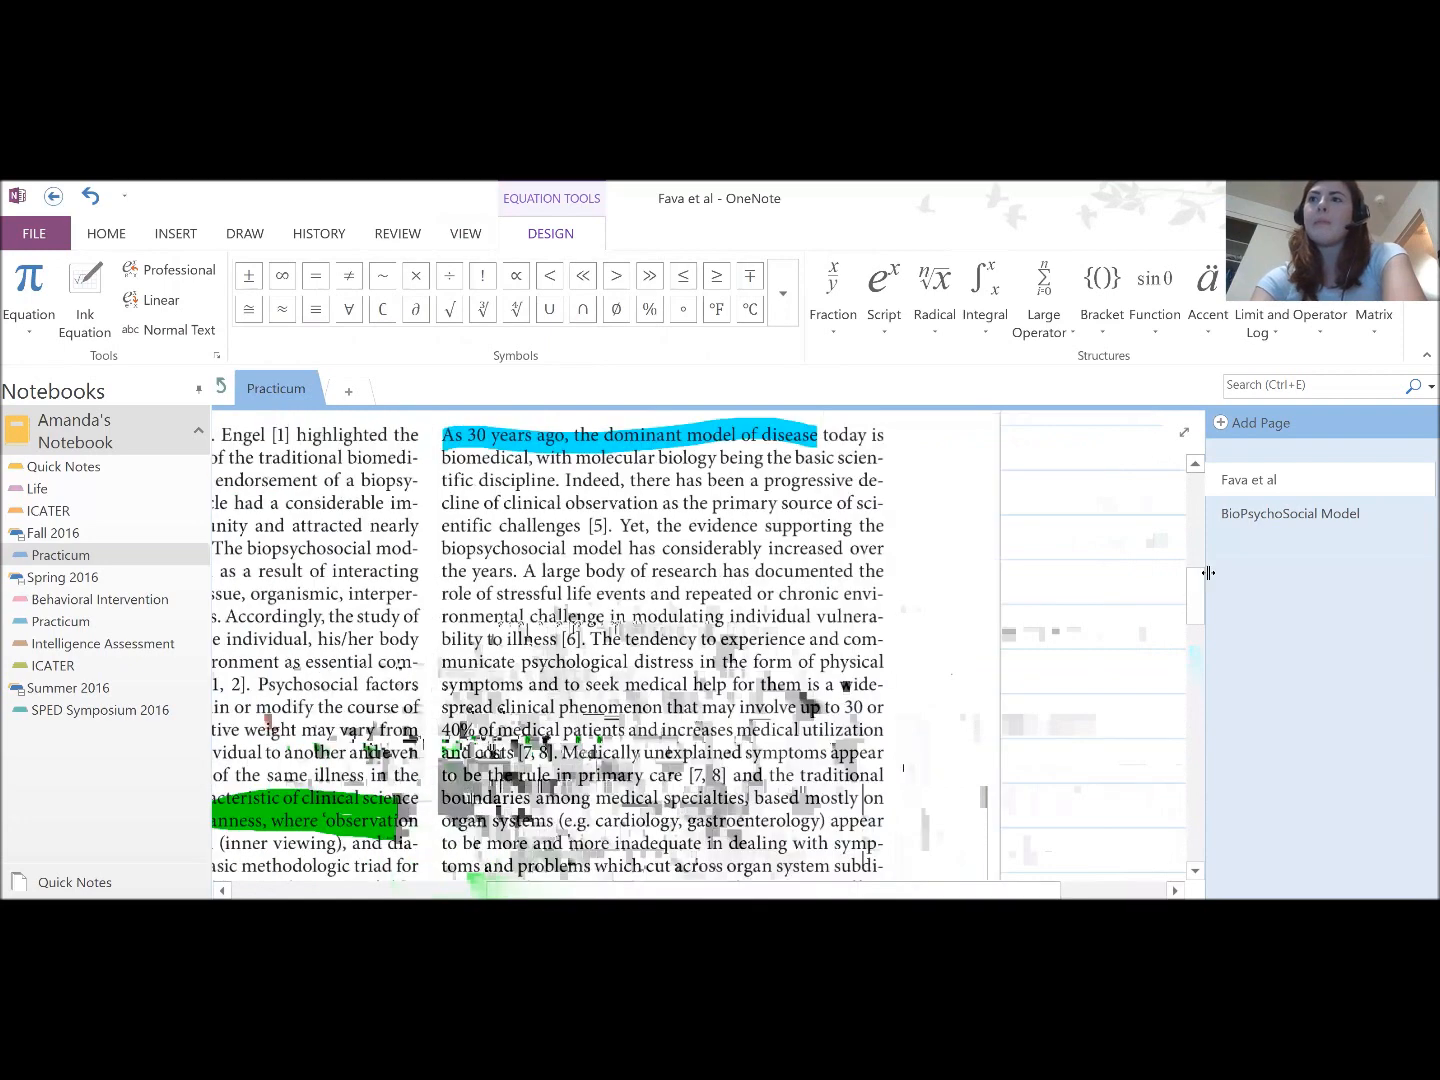
scroll(1193, 575, up, 4)
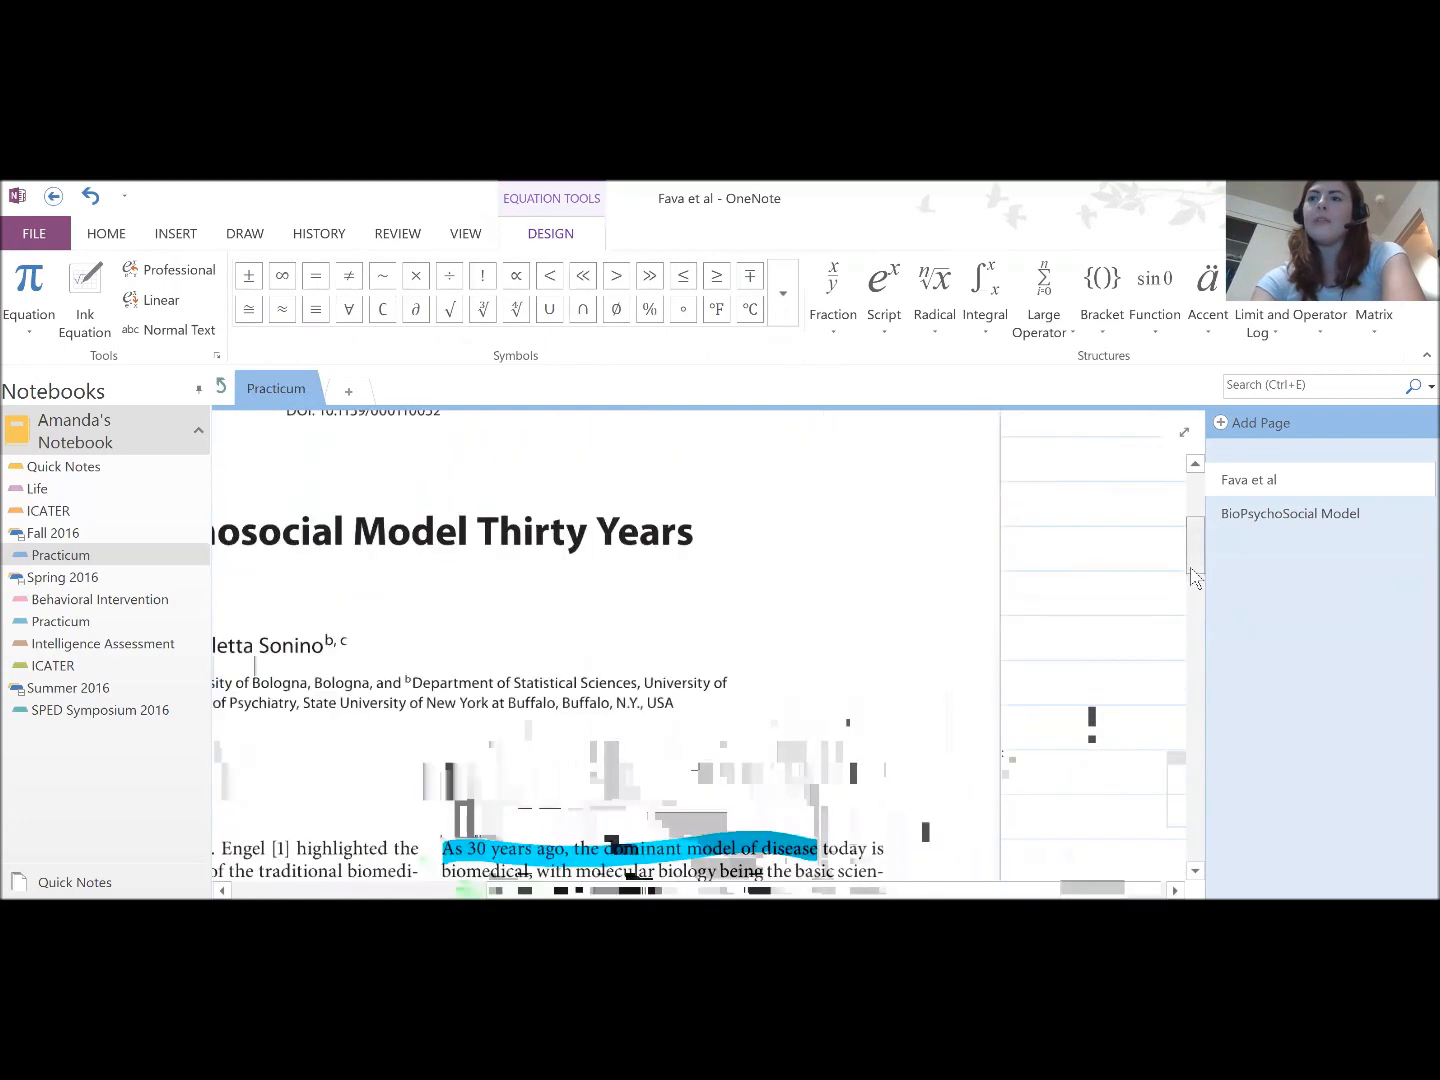
scroll(1193, 575, down, 2)
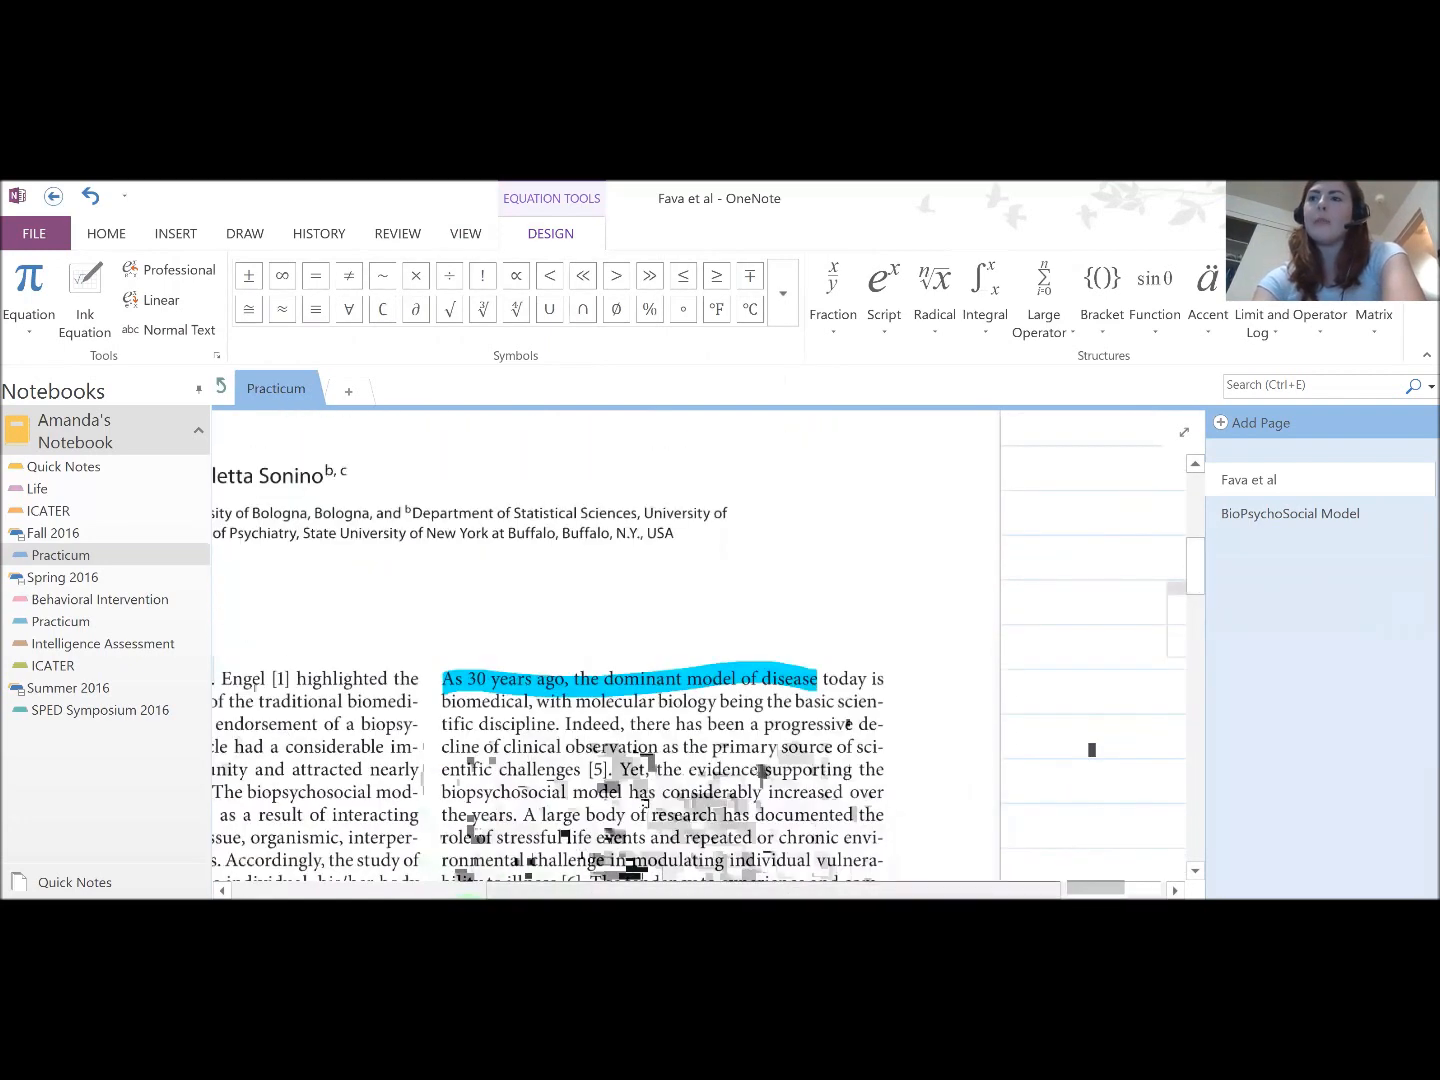
scroll(1119, 862, right, 2)
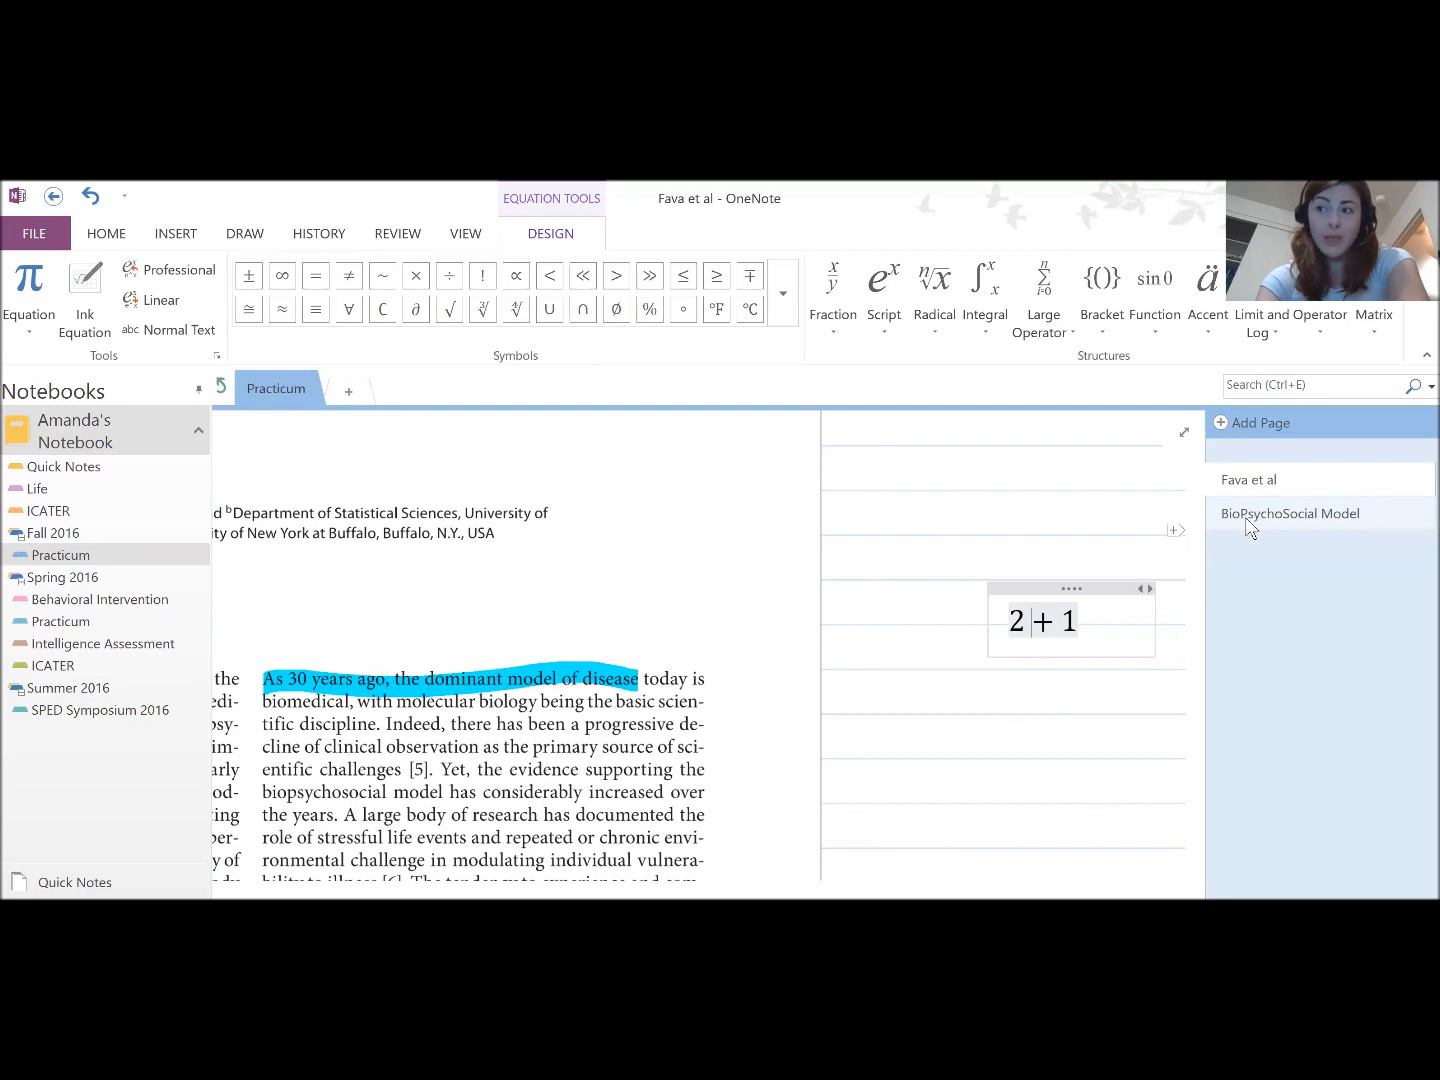
- Add a blank page to the Practicum section of Fall 2016
click(1243, 431)
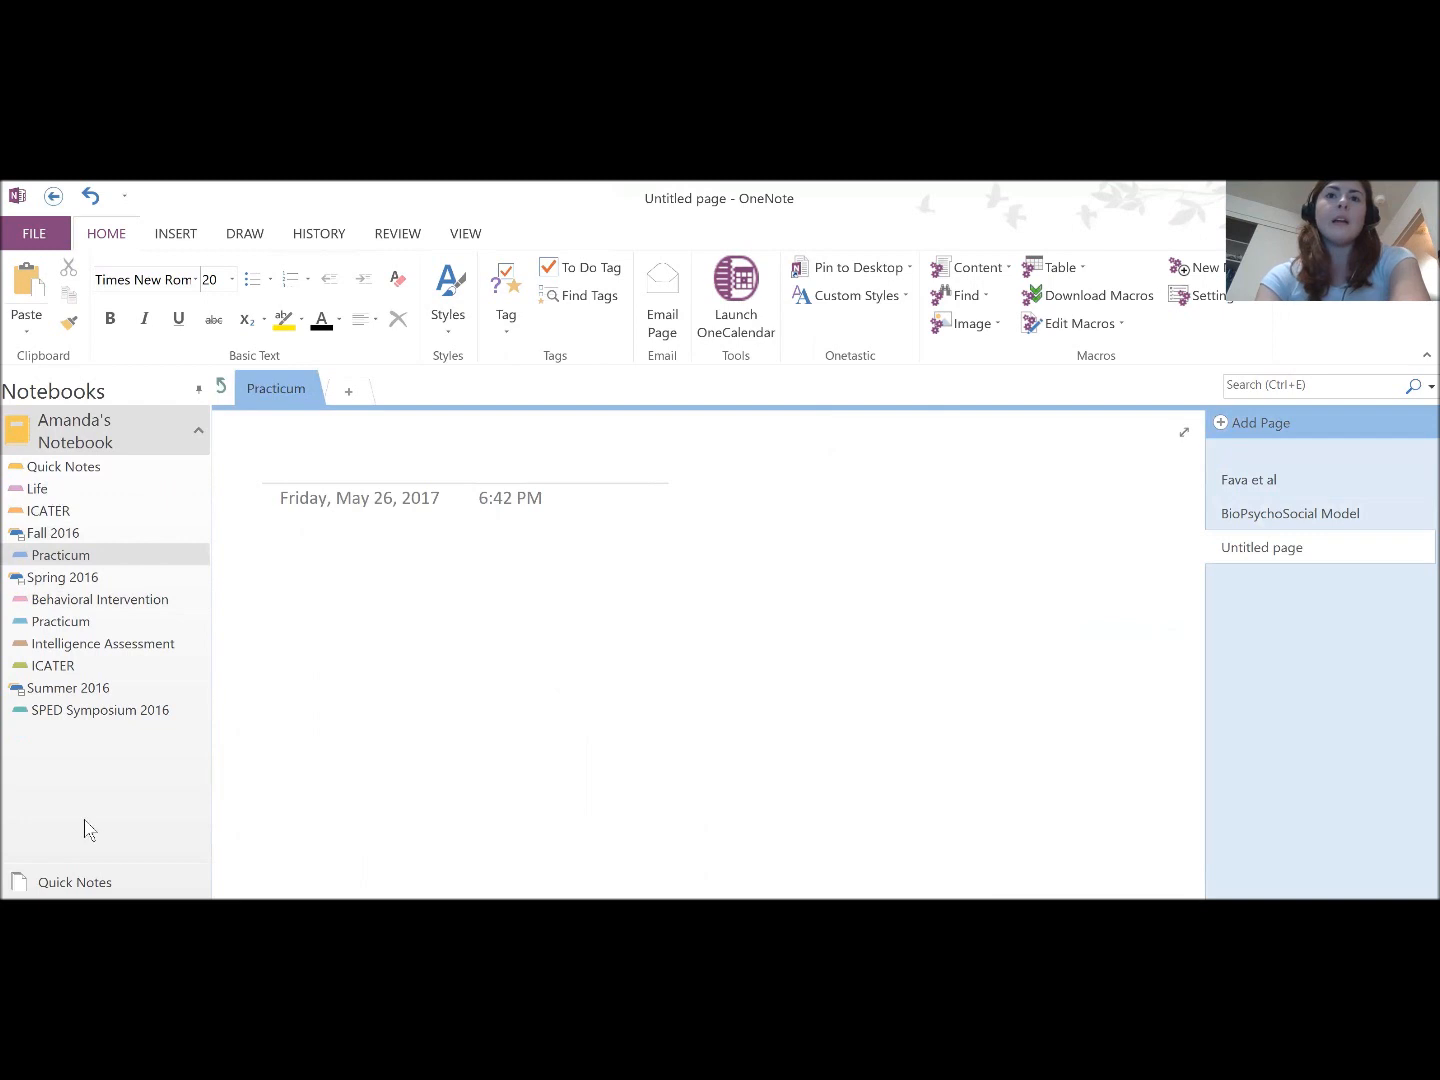
- Collapse and re-expand the notebook's section list, and check the notebook information before returning to the blank page
click(201, 433)
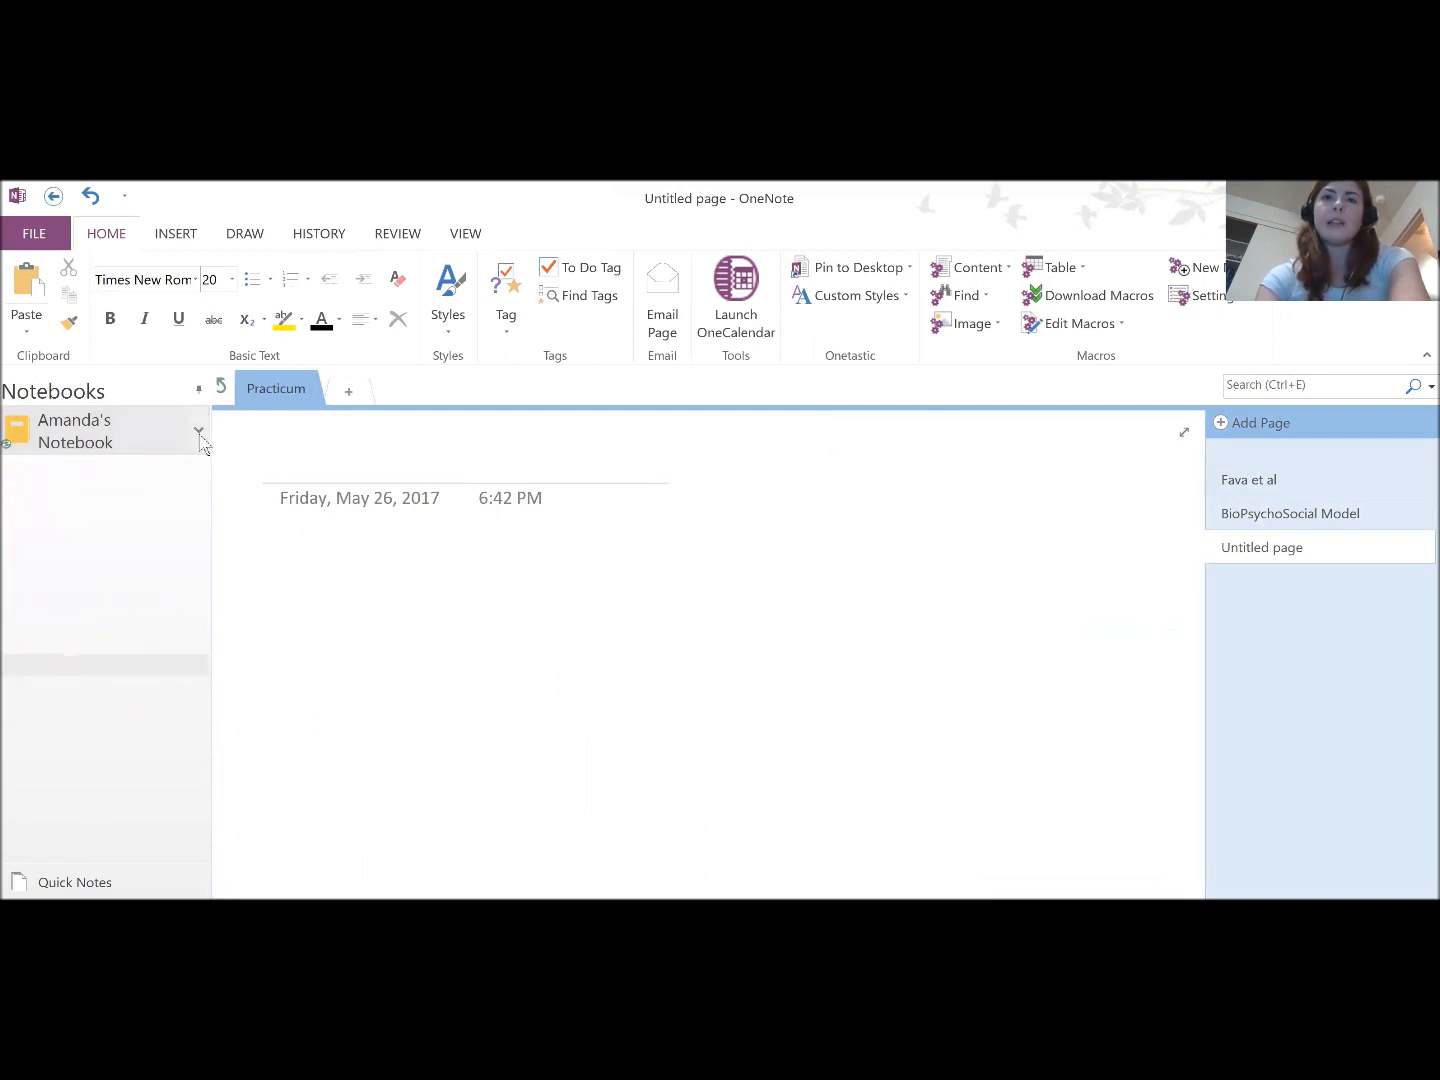
click(200, 436)
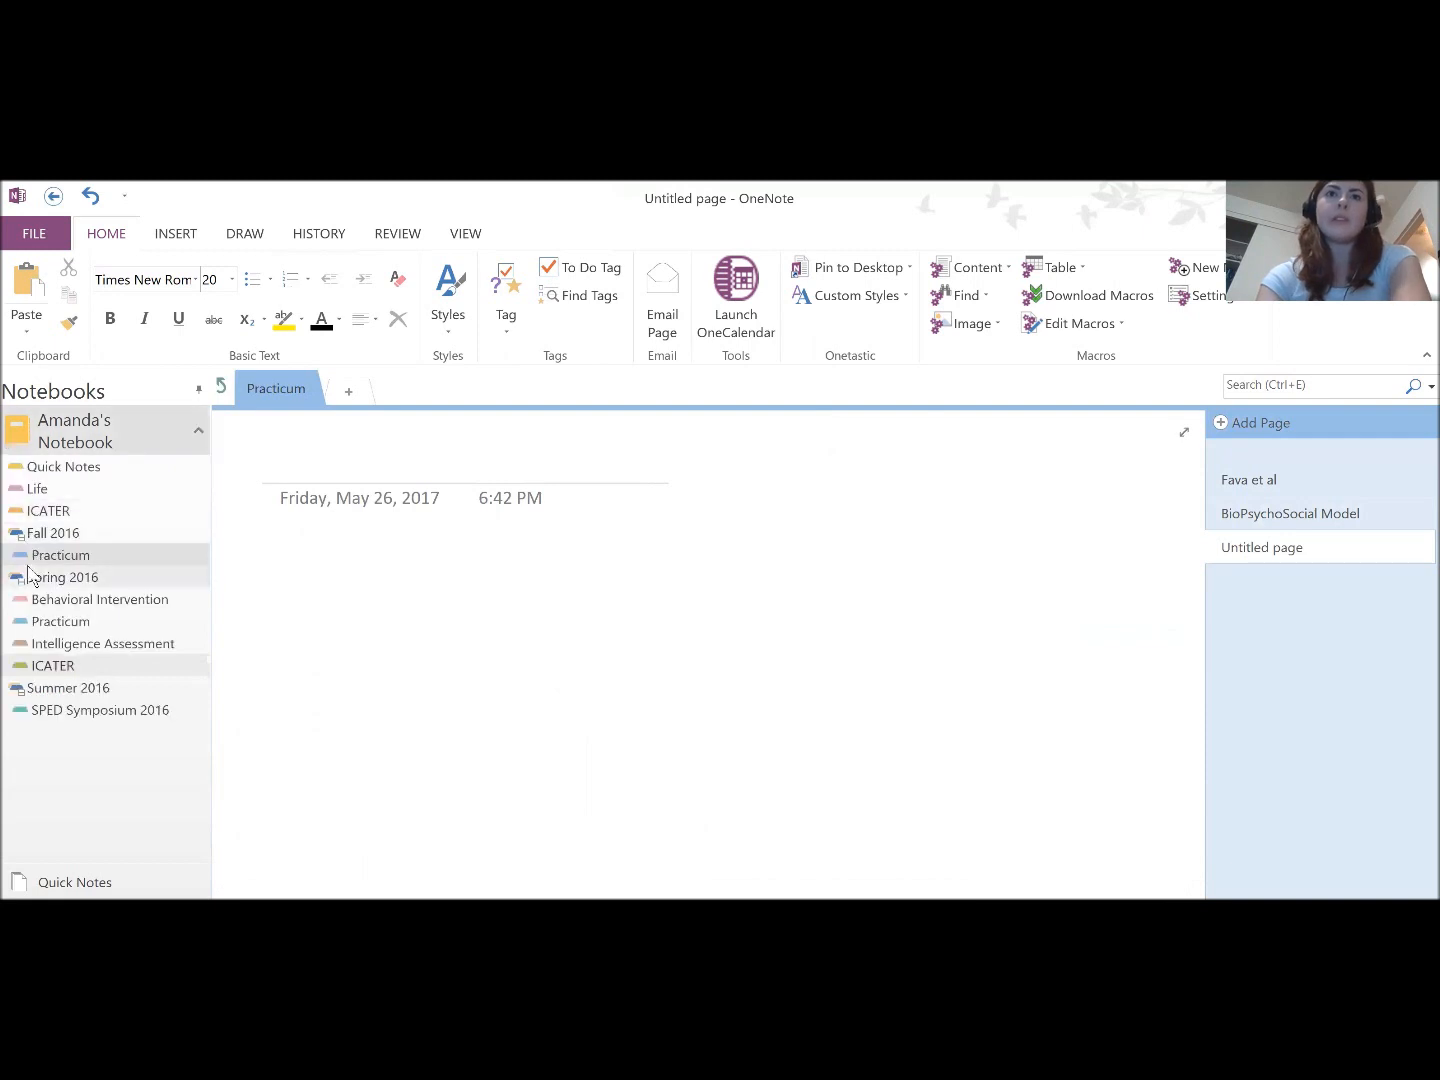
click(12, 240)
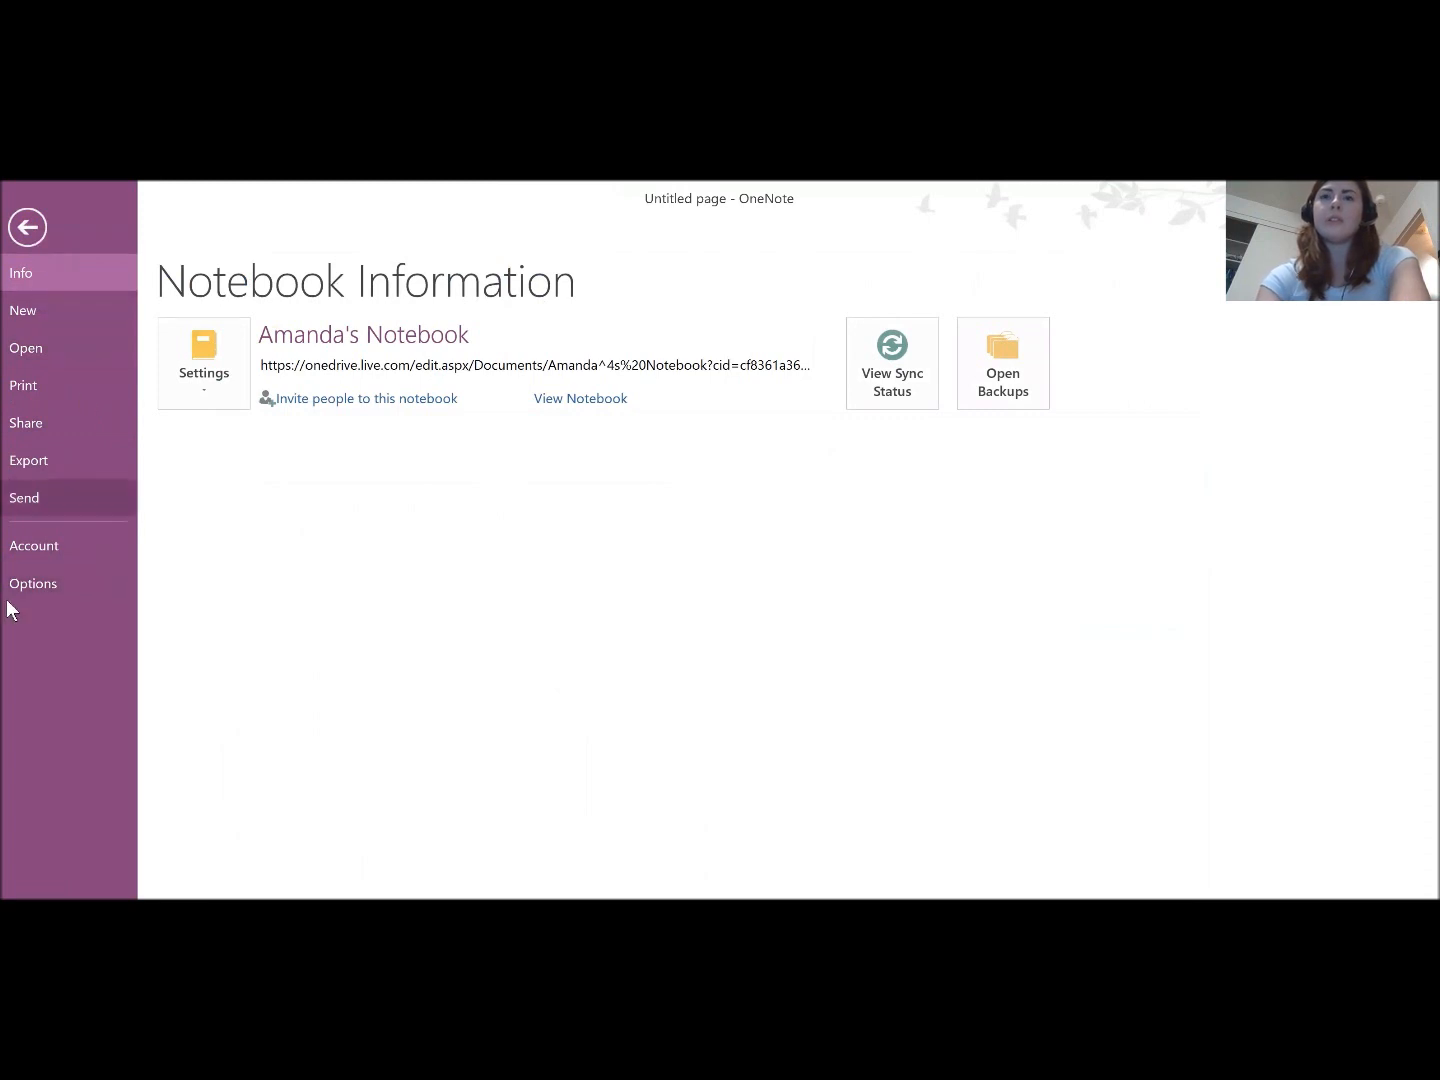
click(27, 228)
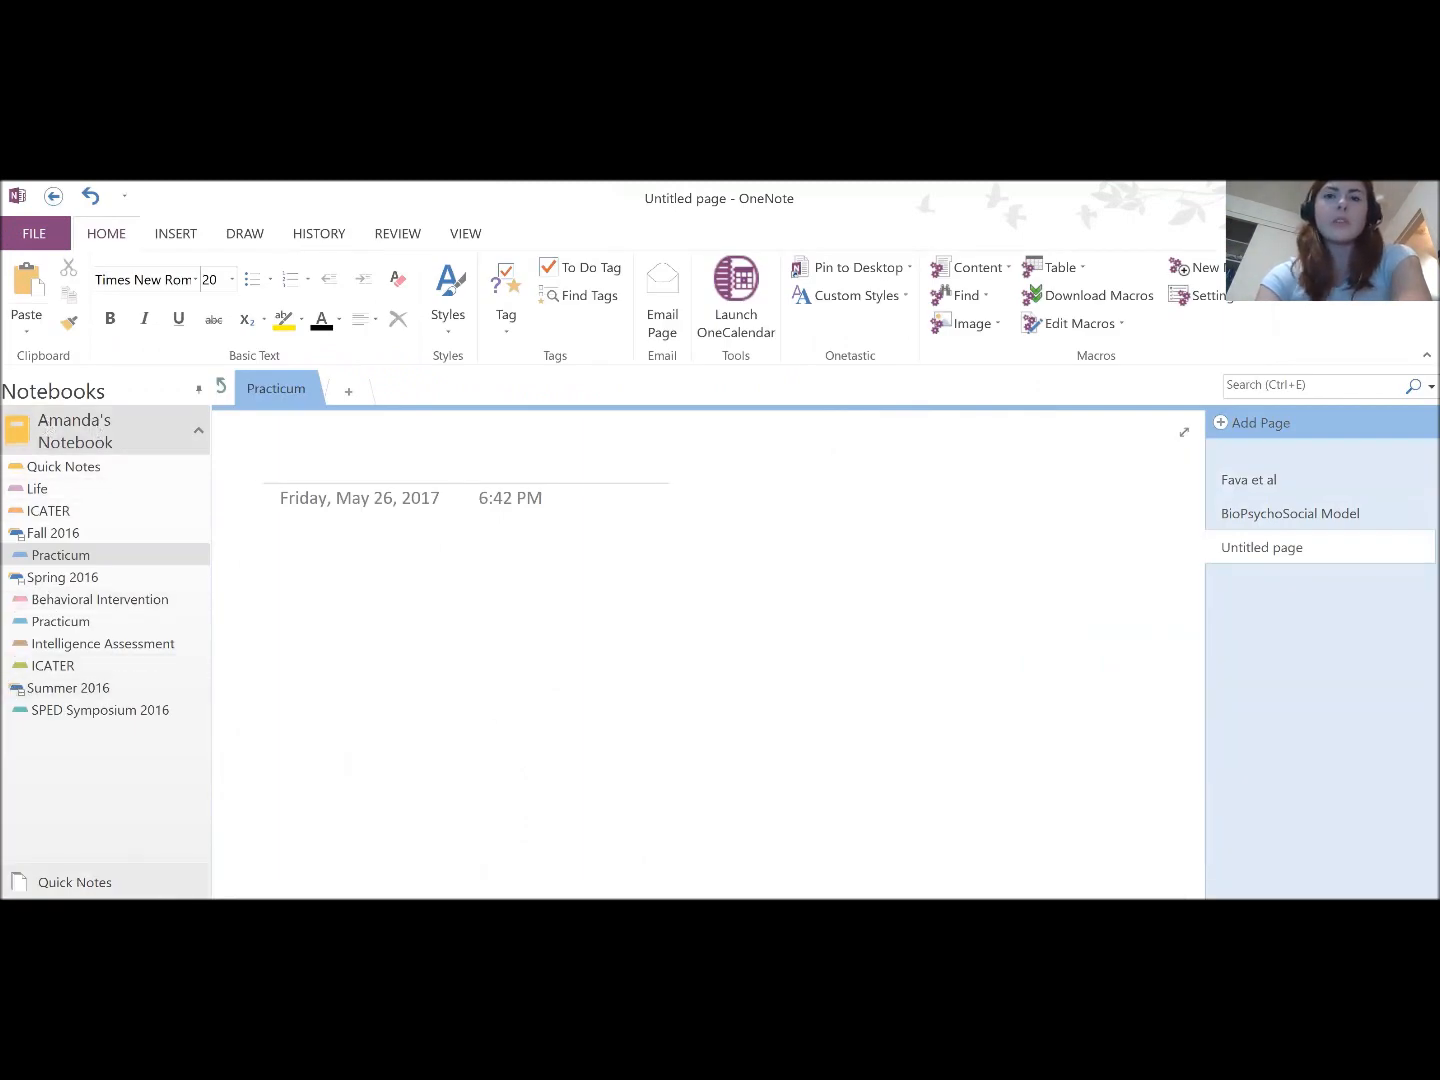
- Add a new section to the Summer 2016 section group and return to the Practicum section of Fall 2016
click(88, 884)
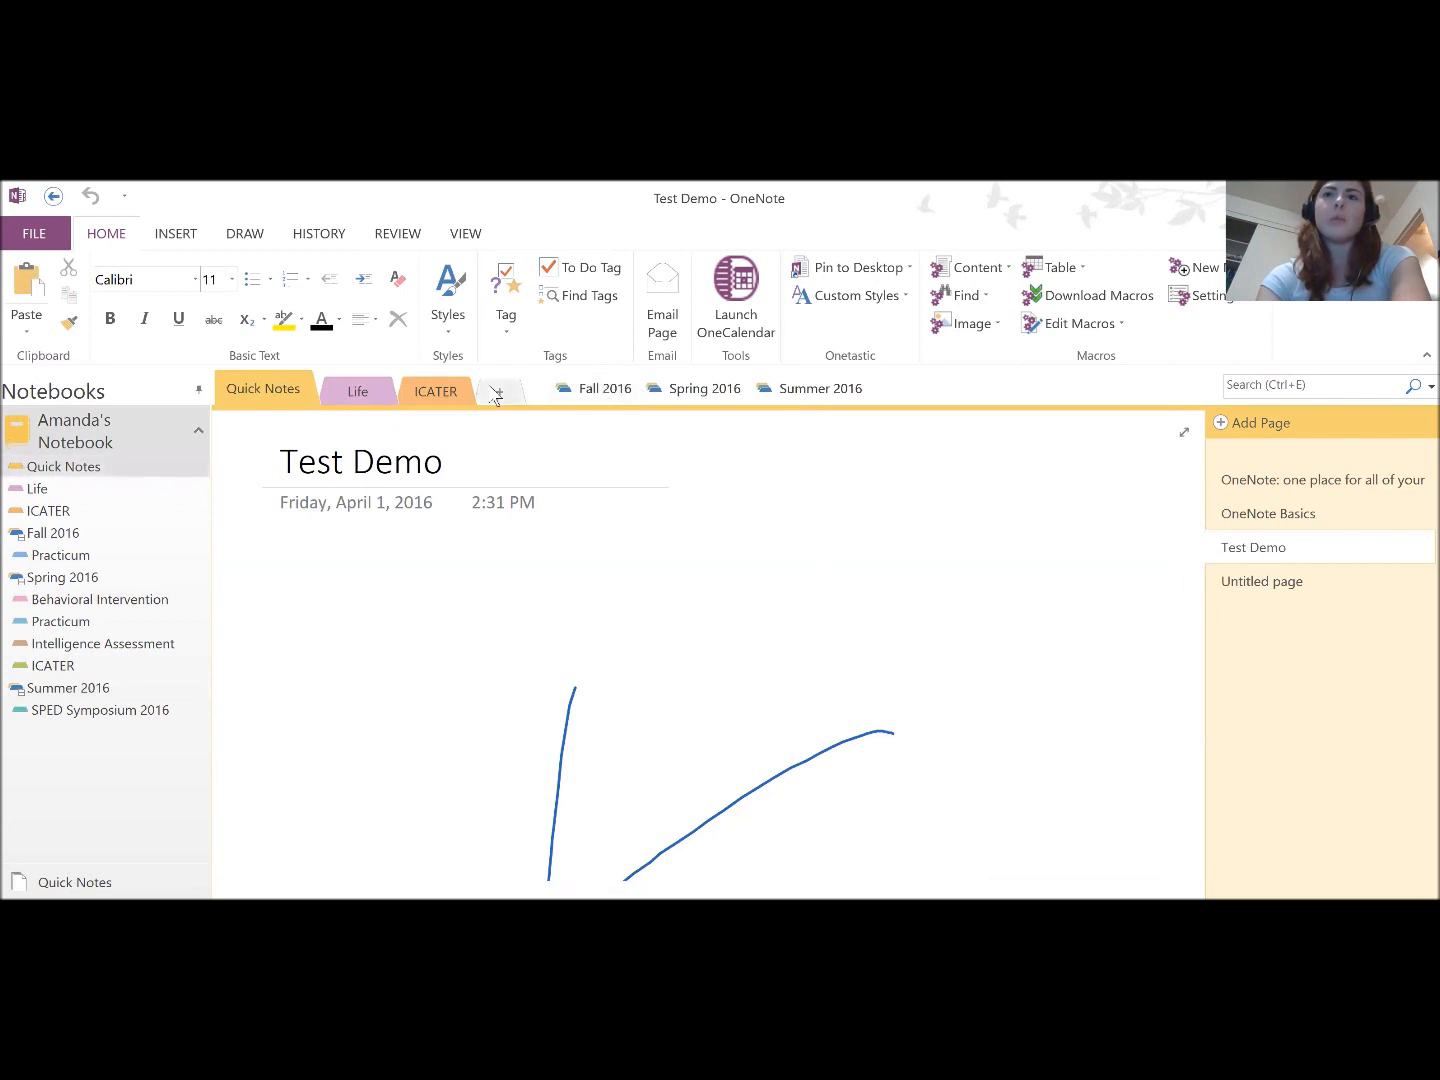
click(792, 396)
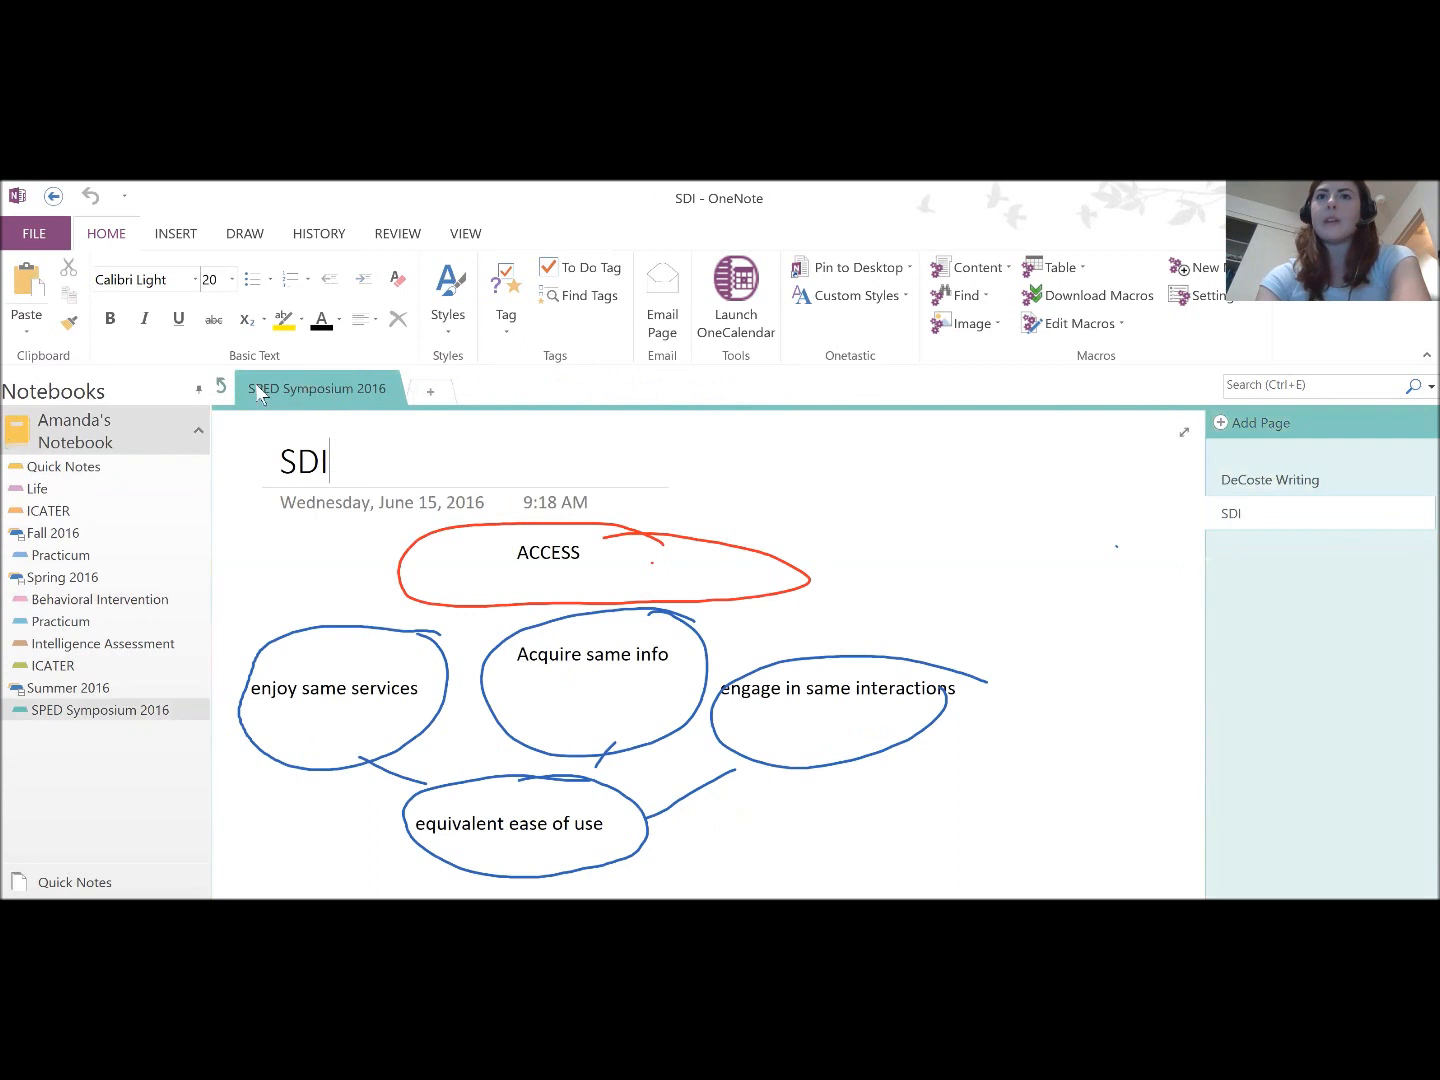
click(435, 396)
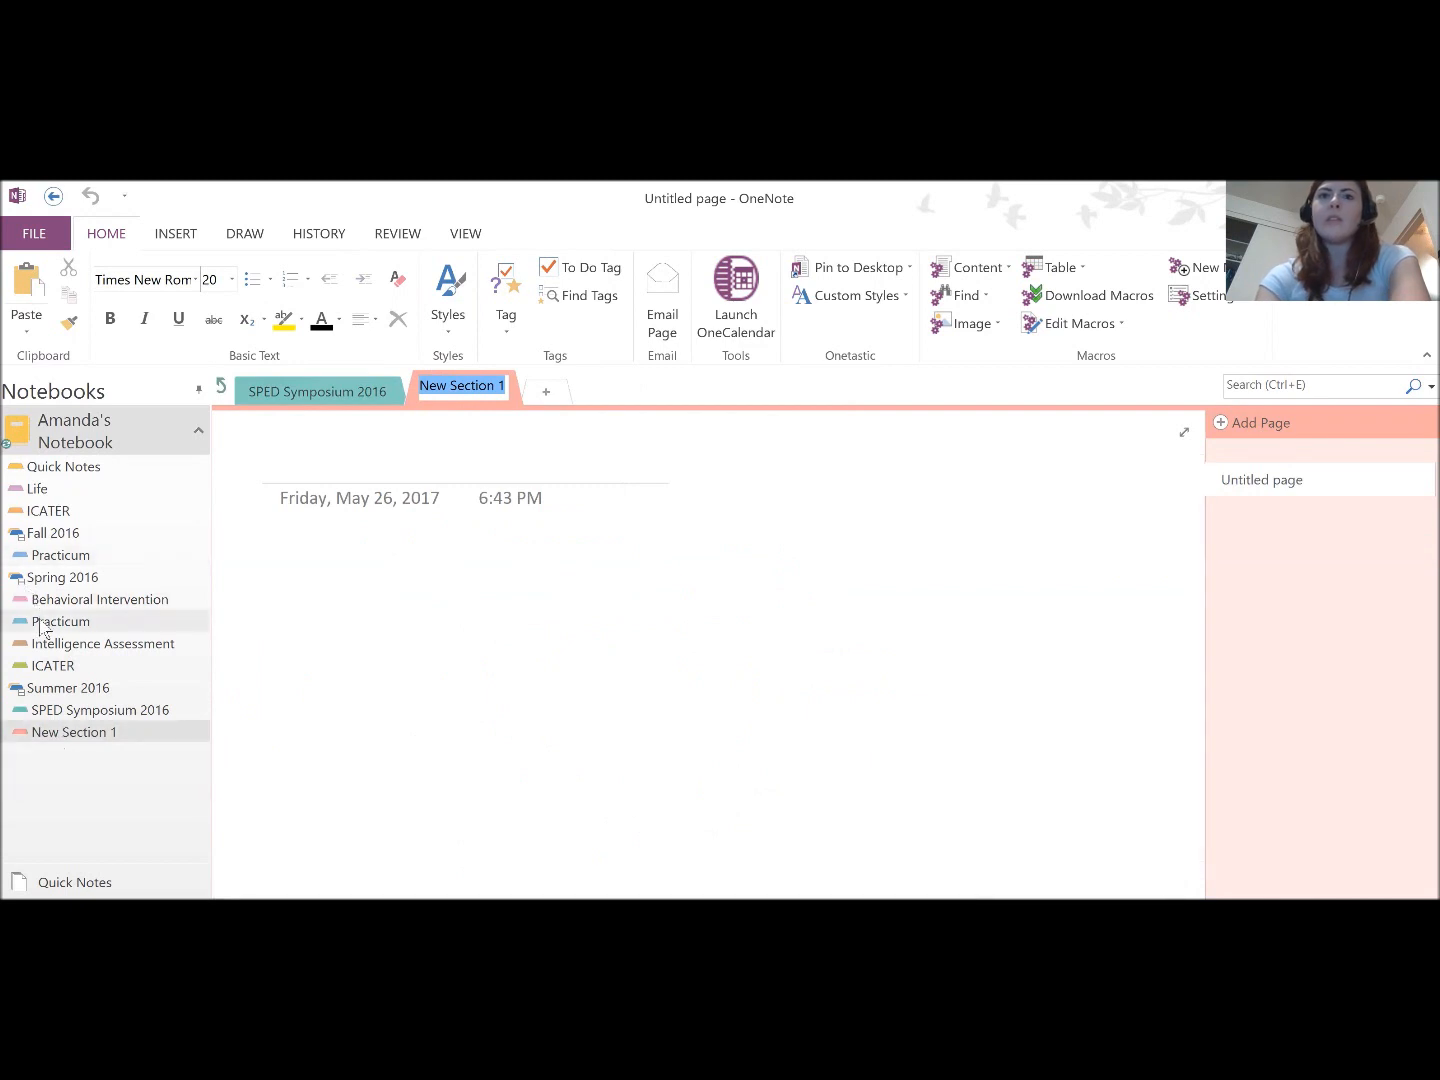
click(66, 547)
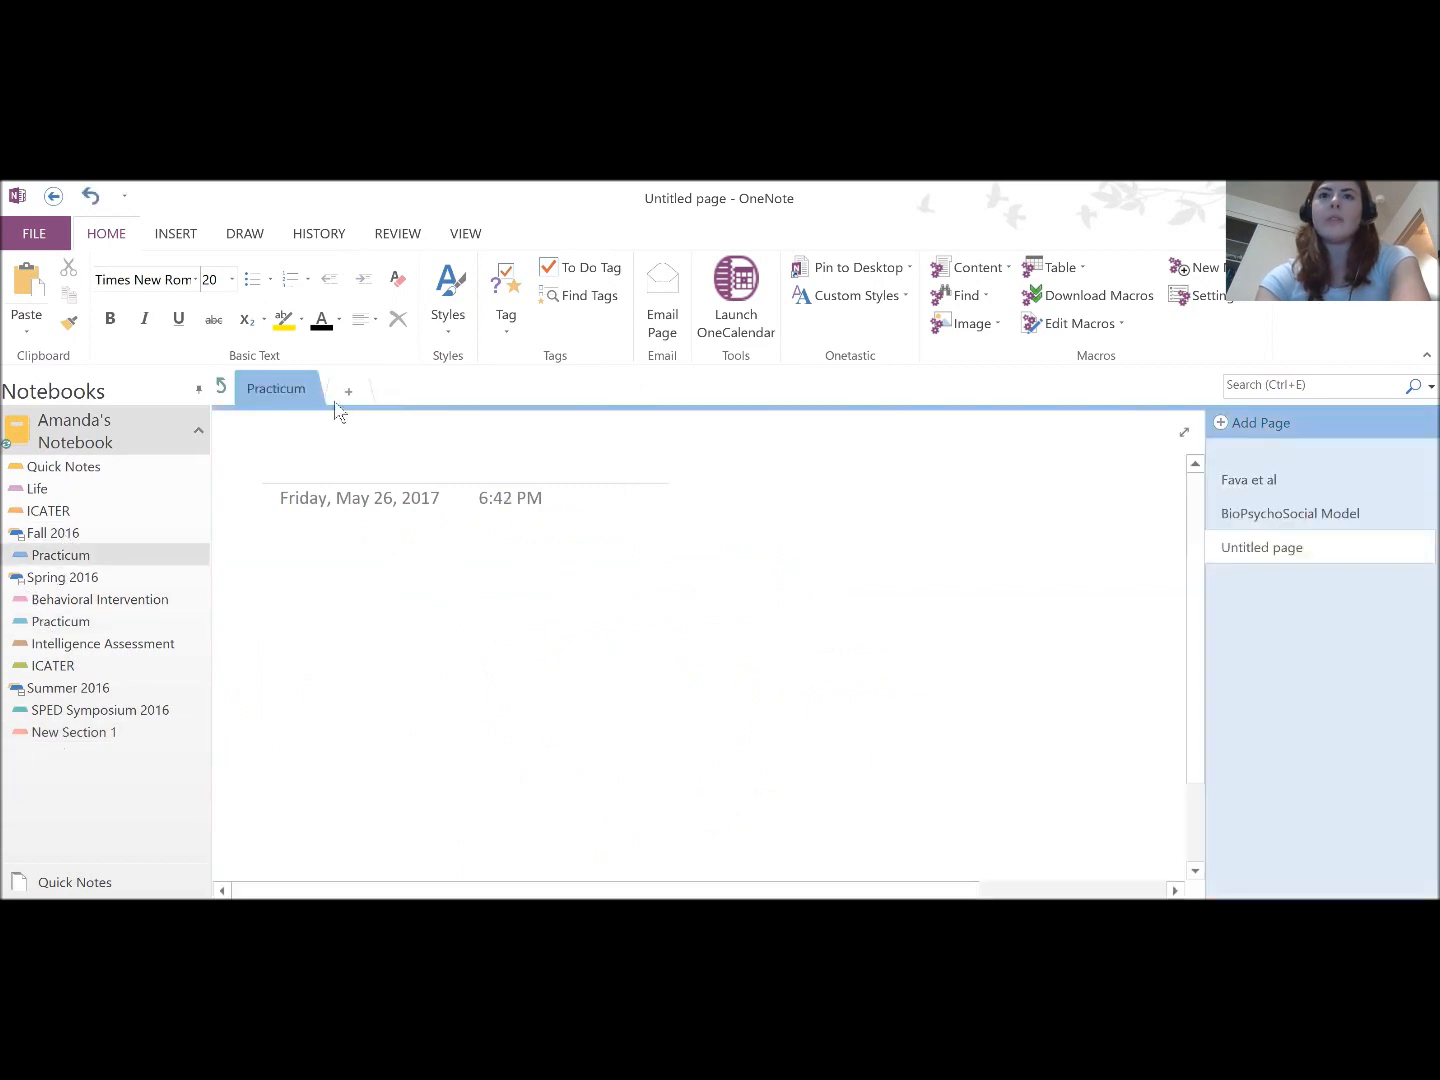